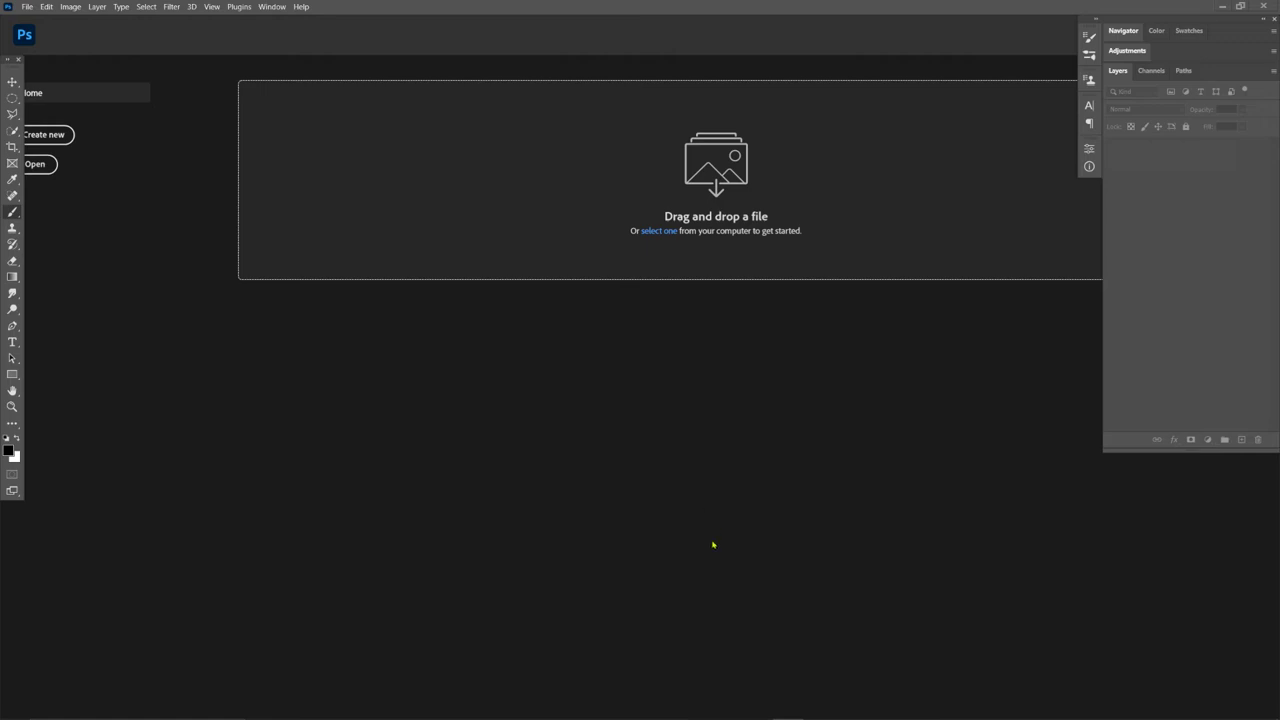
# Show the Actions panel and load the Photos on Cube.atn action set
pyautogui.click(272, 8)
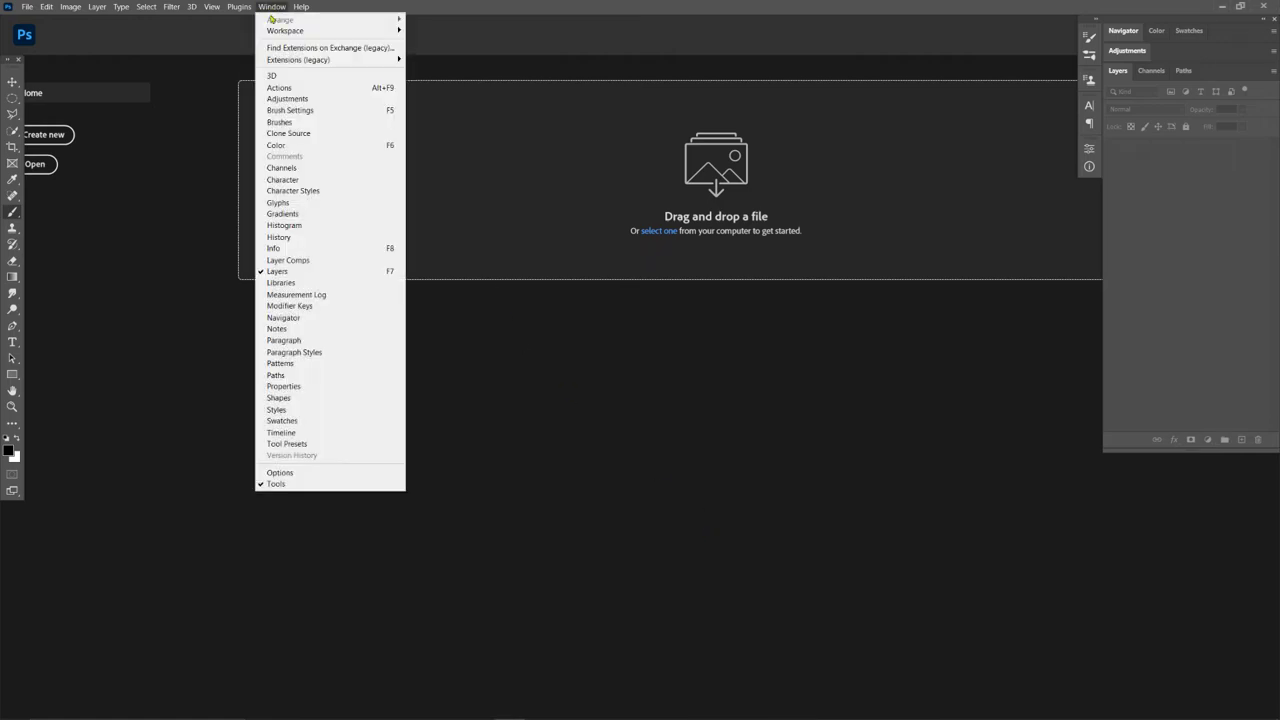
pyautogui.click(318, 91)
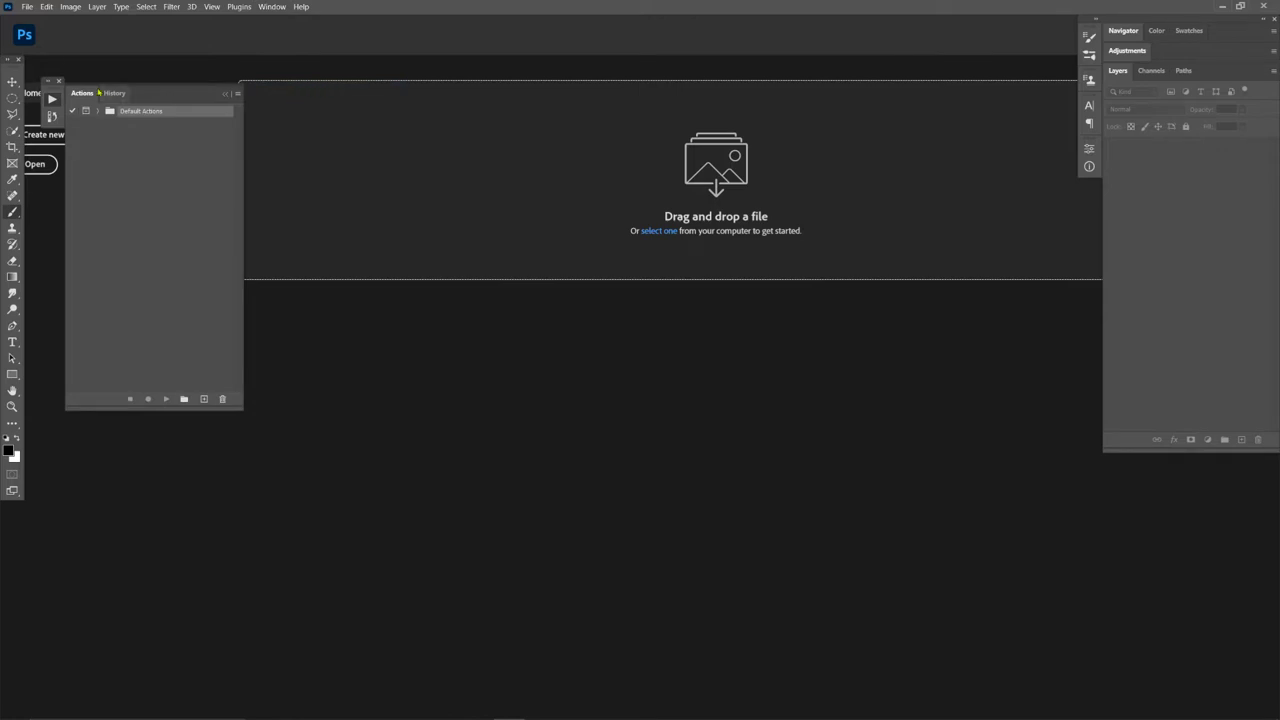
pyautogui.click(27, 8)
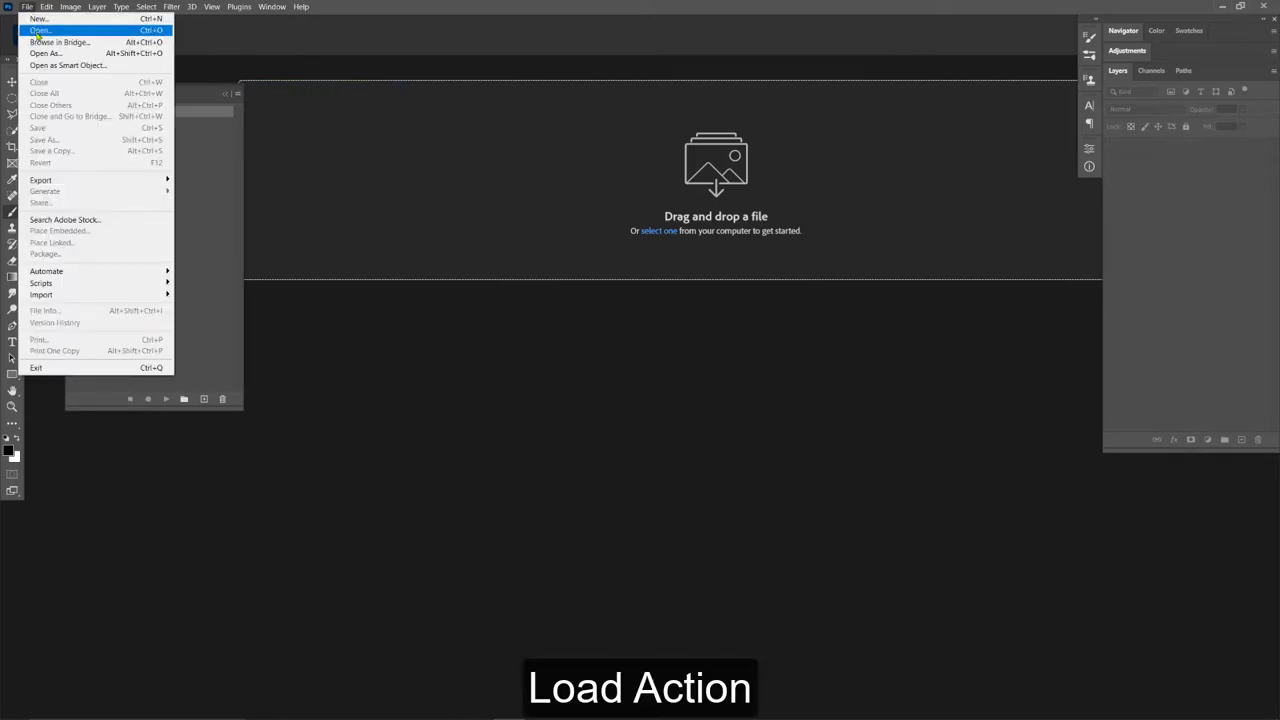
pyautogui.click(44, 31)
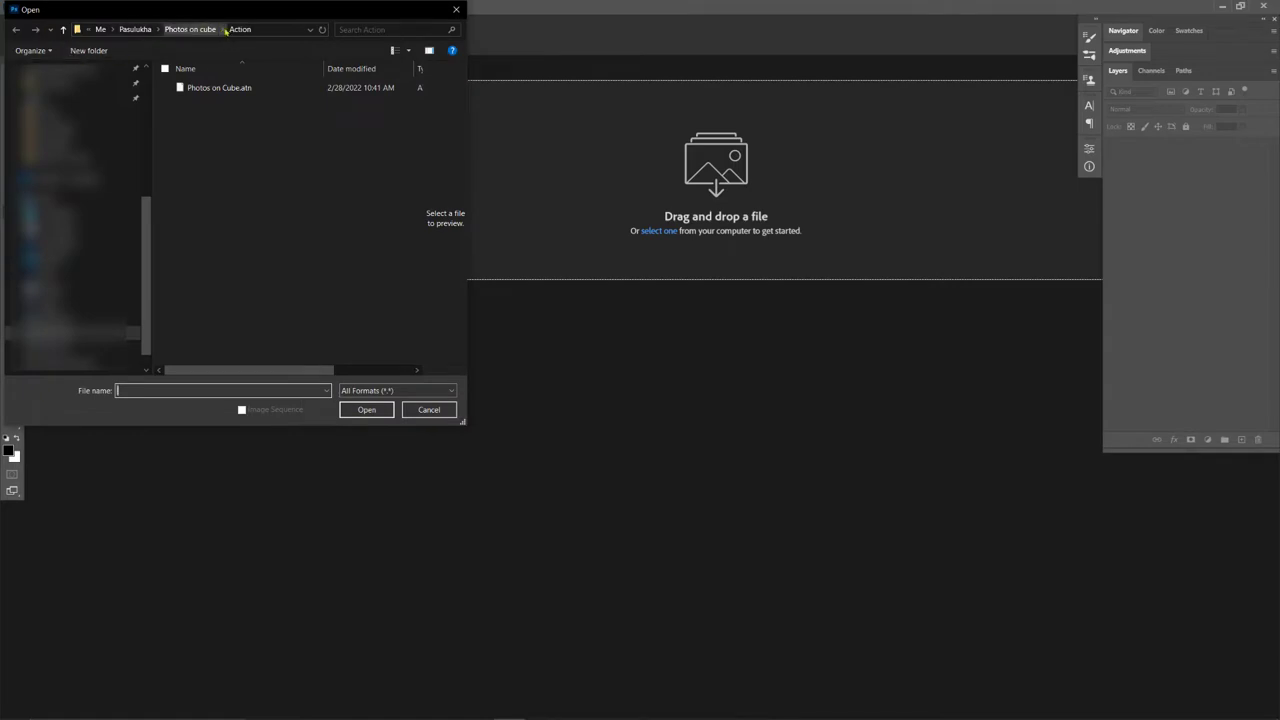
pyautogui.click(219, 90)
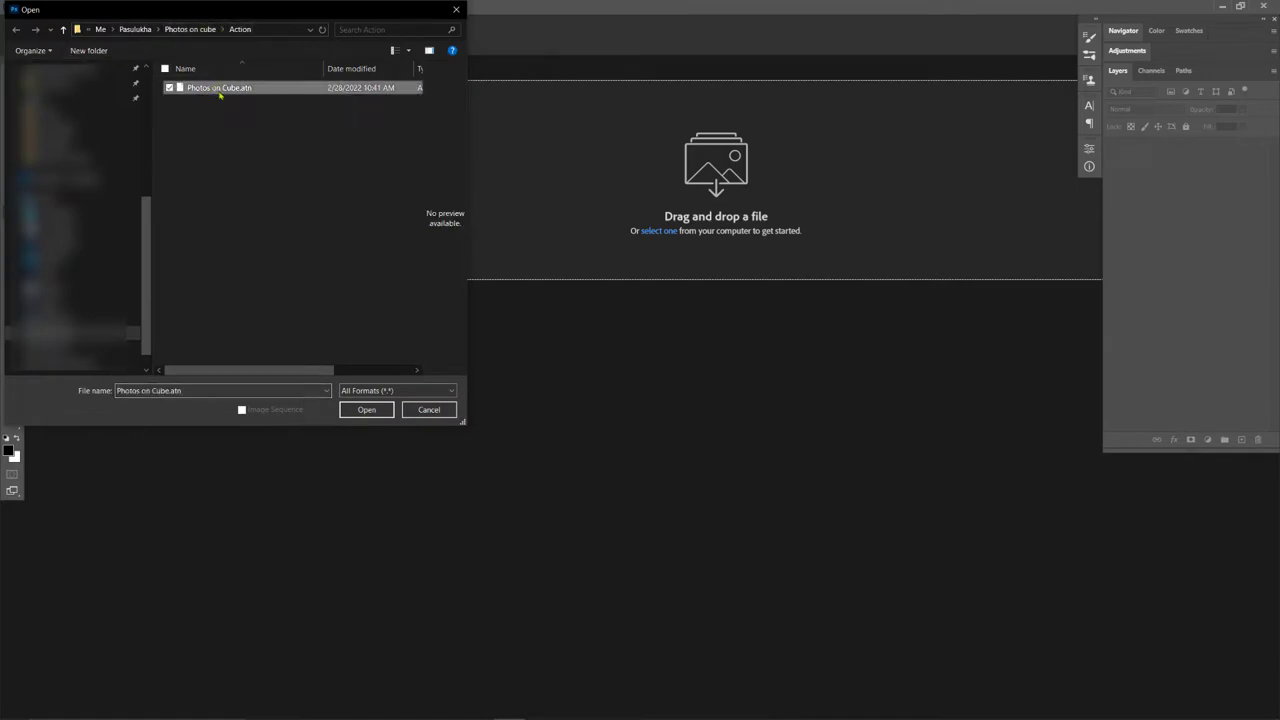
pyautogui.click(366, 409)
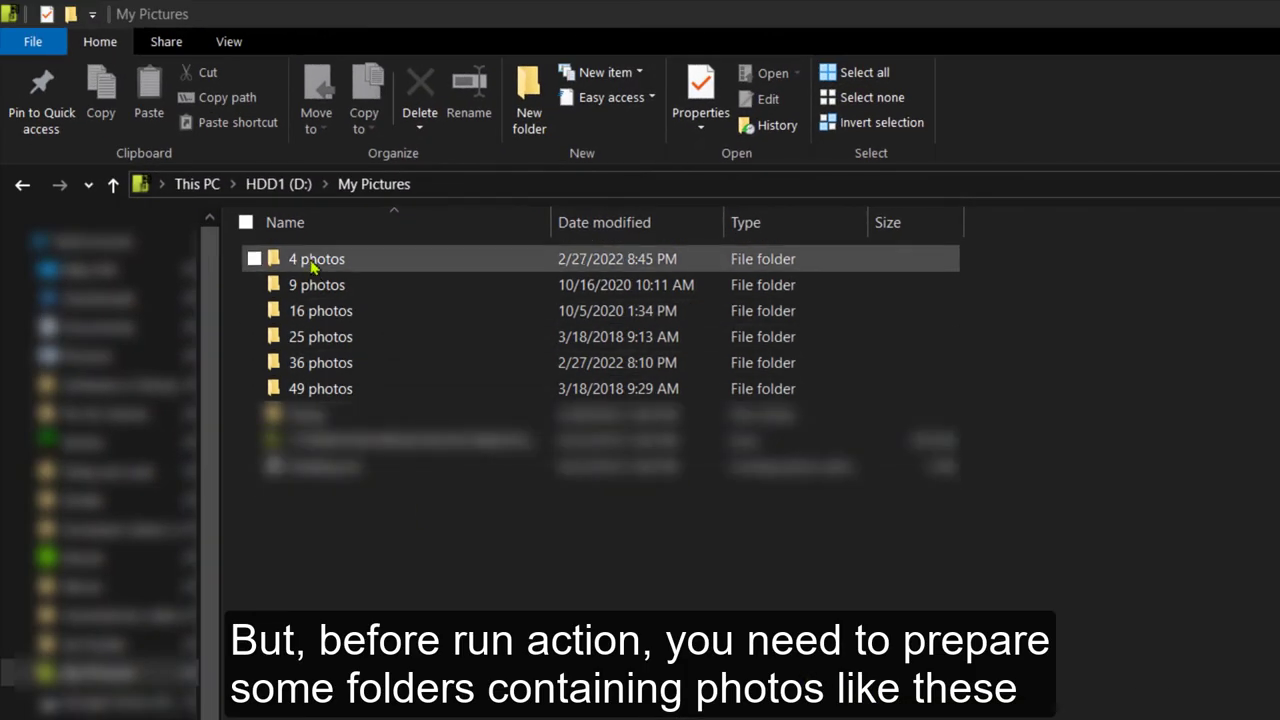
pyautogui.click(314, 262)
pyautogui.click(322, 286)
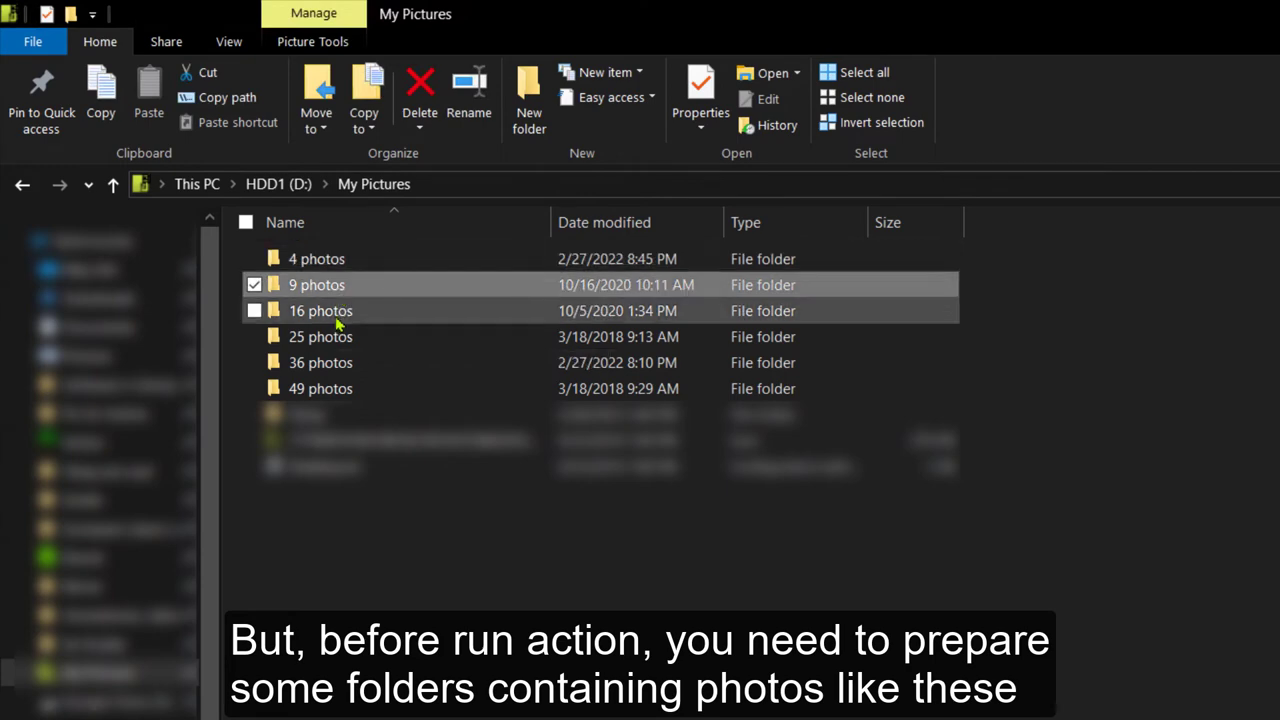
pyautogui.click(330, 312)
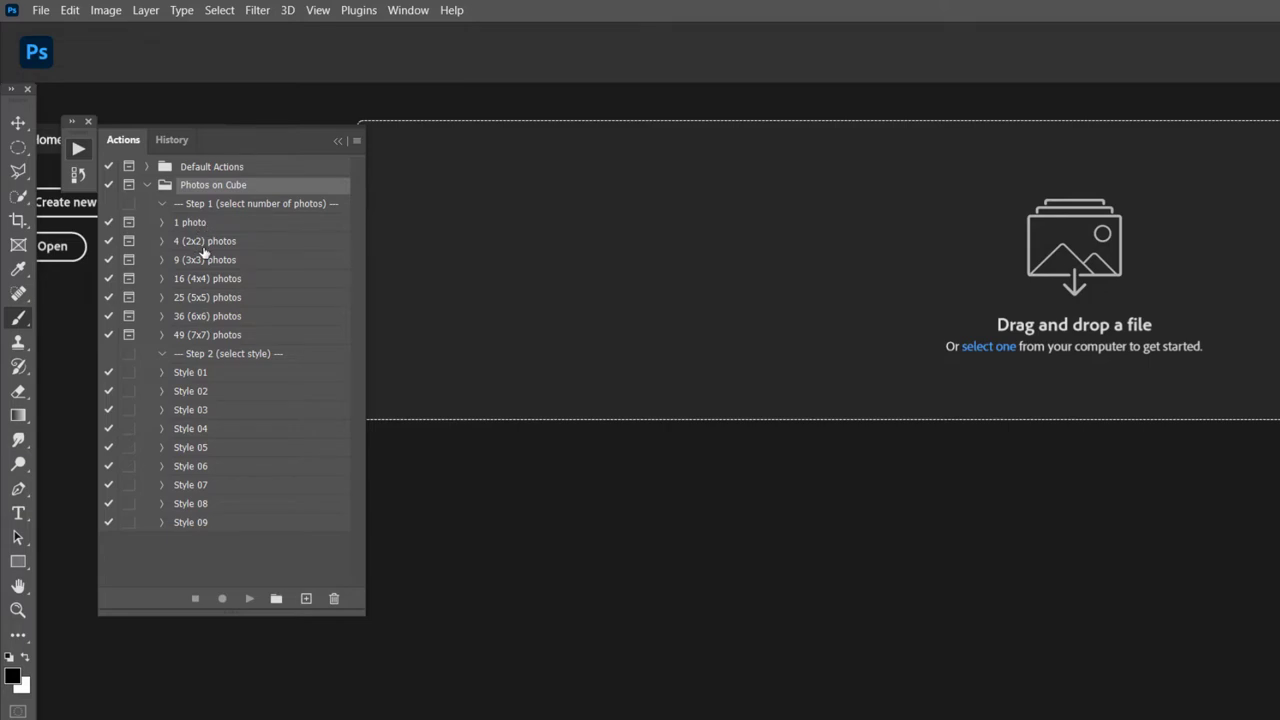
# Run the 4 (2x2) photos action using the 4 photos folder as the contact sheet source
pyautogui.click(203, 245)
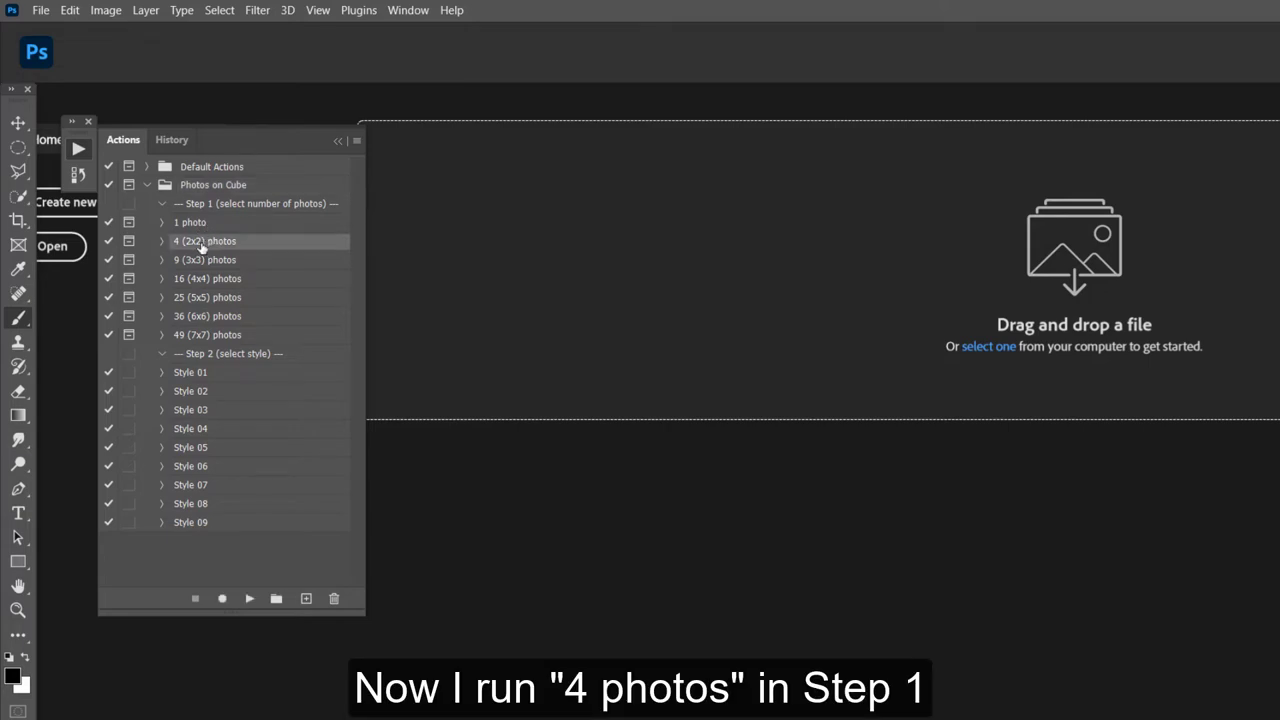
pyautogui.click(249, 598)
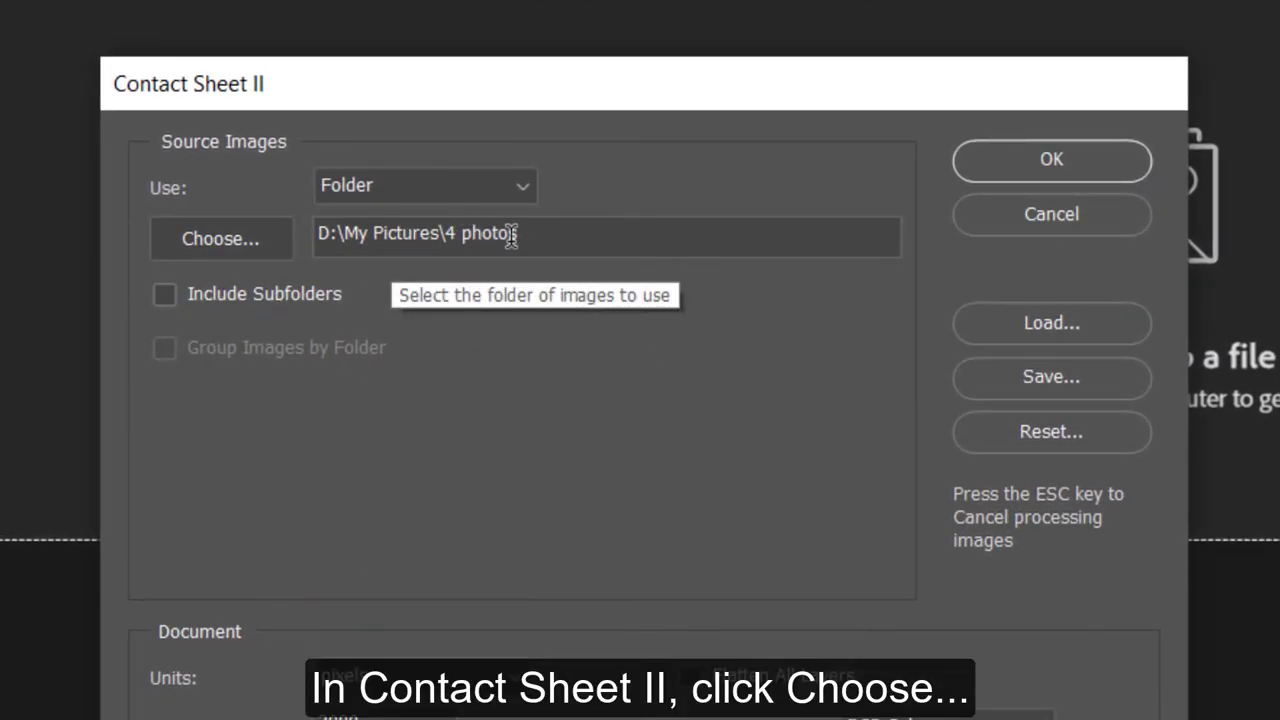
pyautogui.click(233, 246)
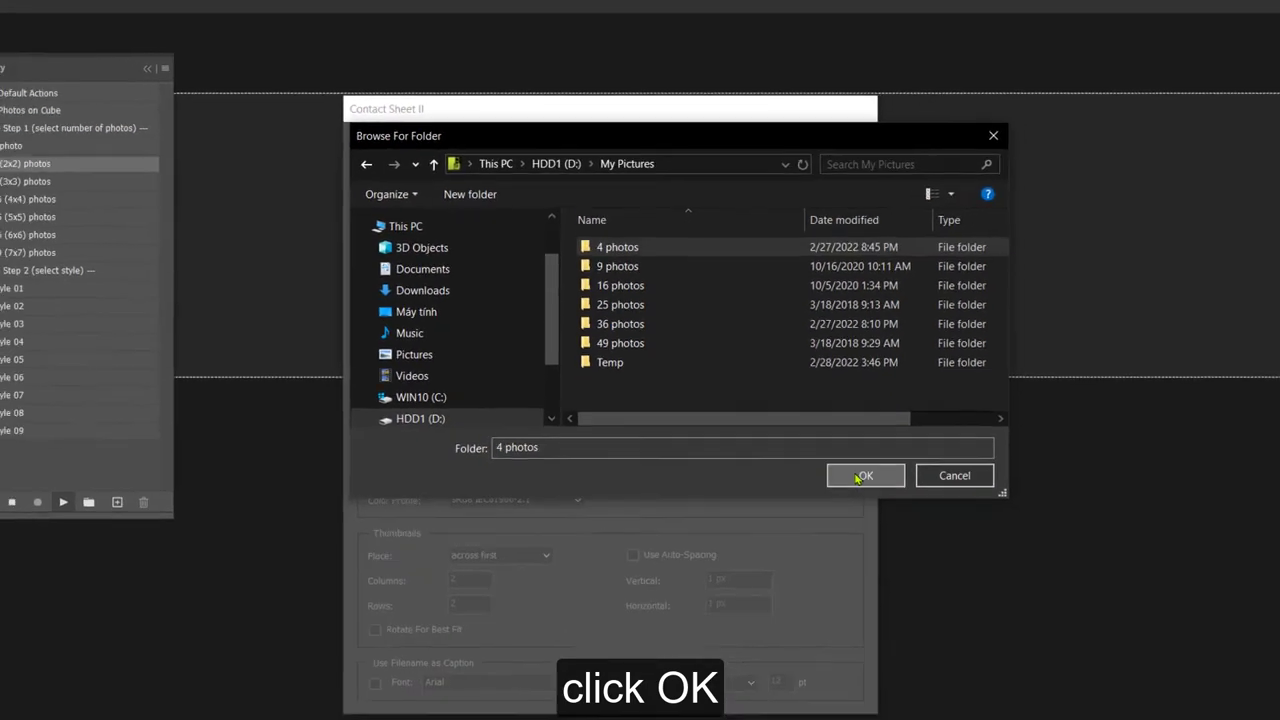
pyautogui.click(912, 596)
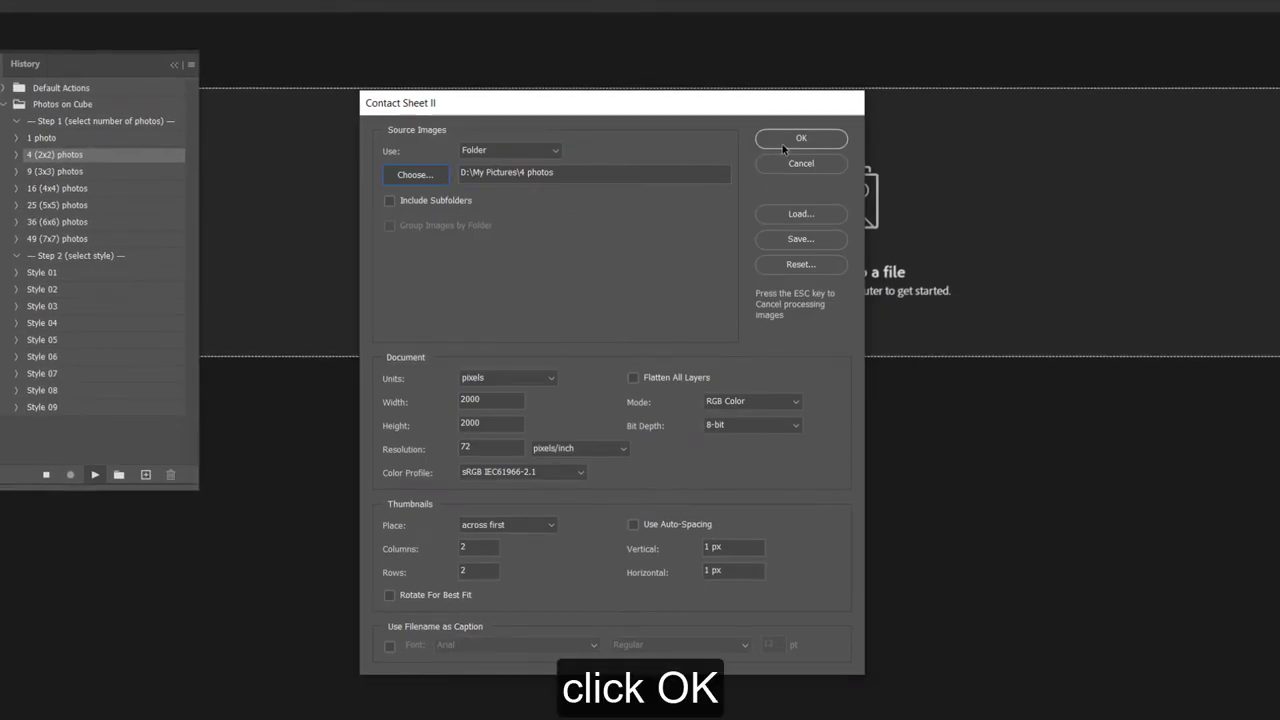
pyautogui.click(812, 141)
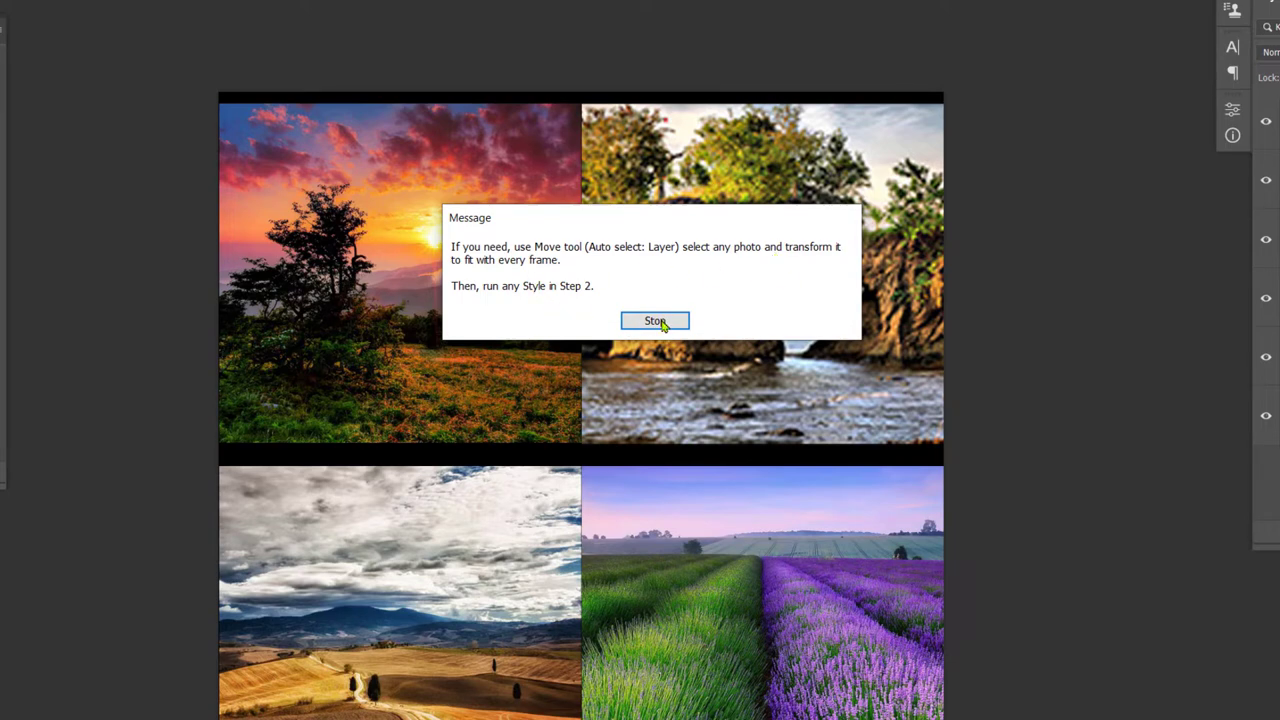
# Stop the action and select the Move tool with Auto-Select enabled
pyautogui.click(655, 321)
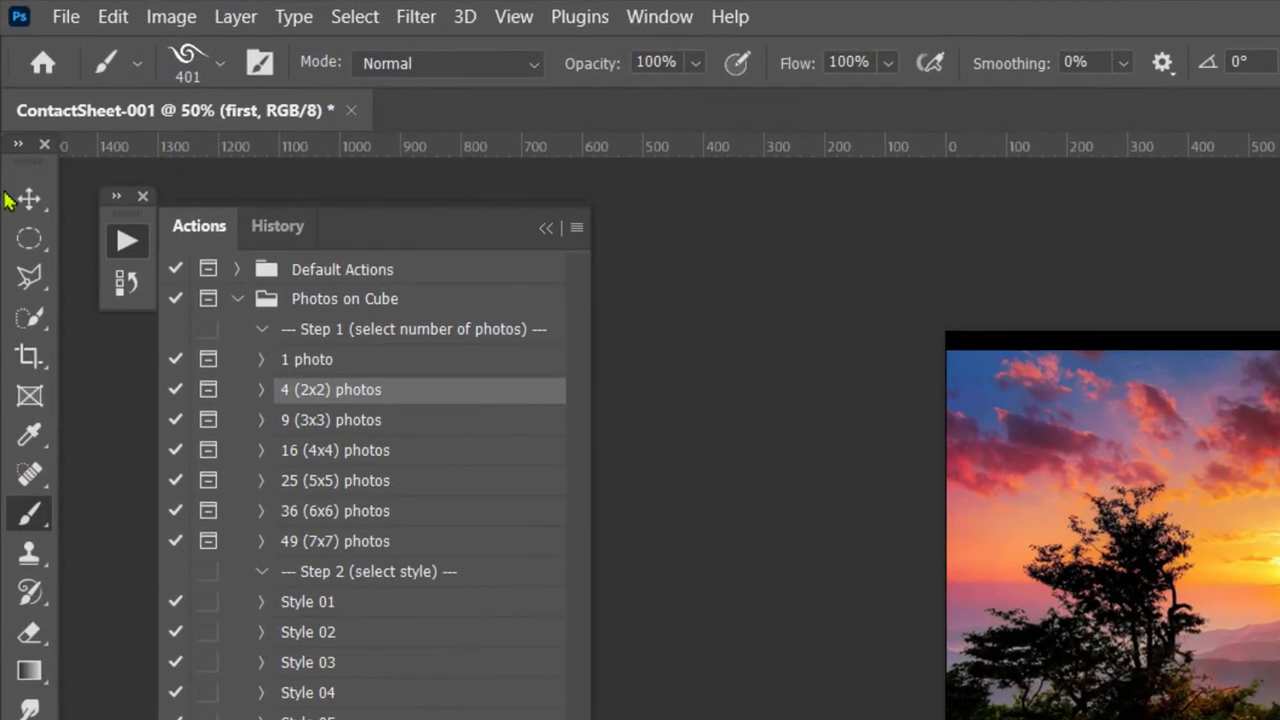
pyautogui.click(28, 205)
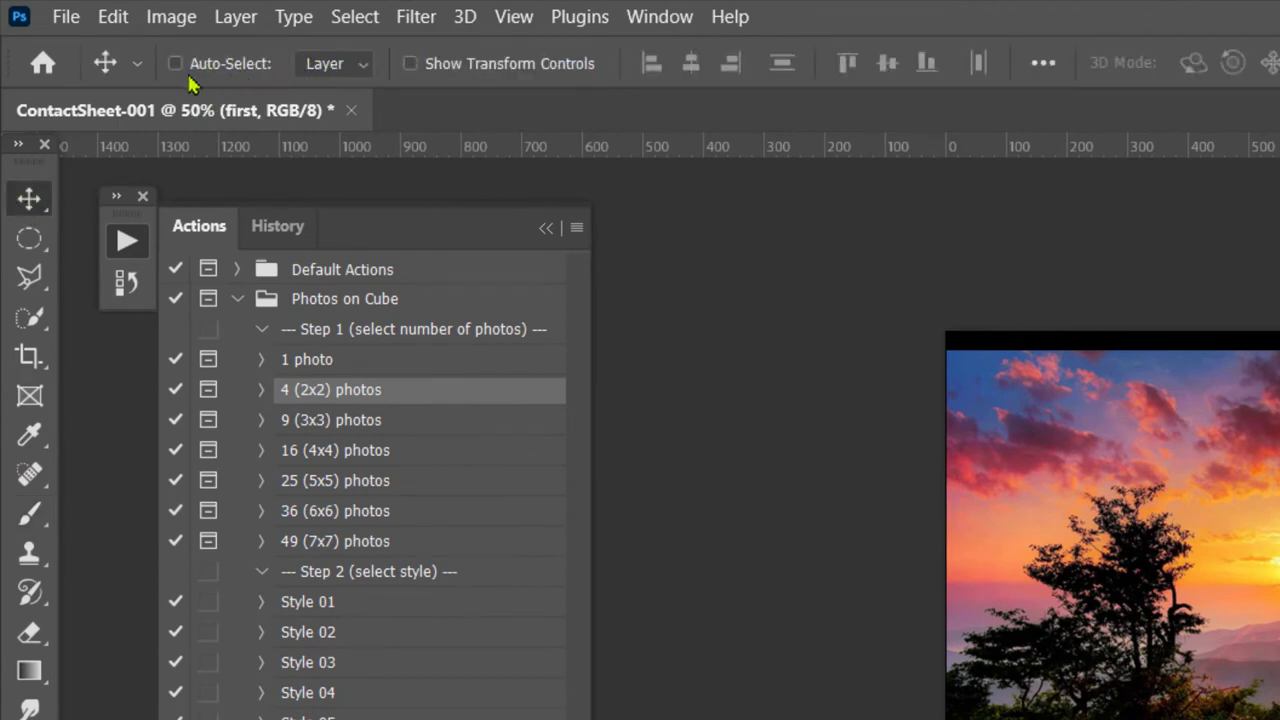
pyautogui.click(175, 63)
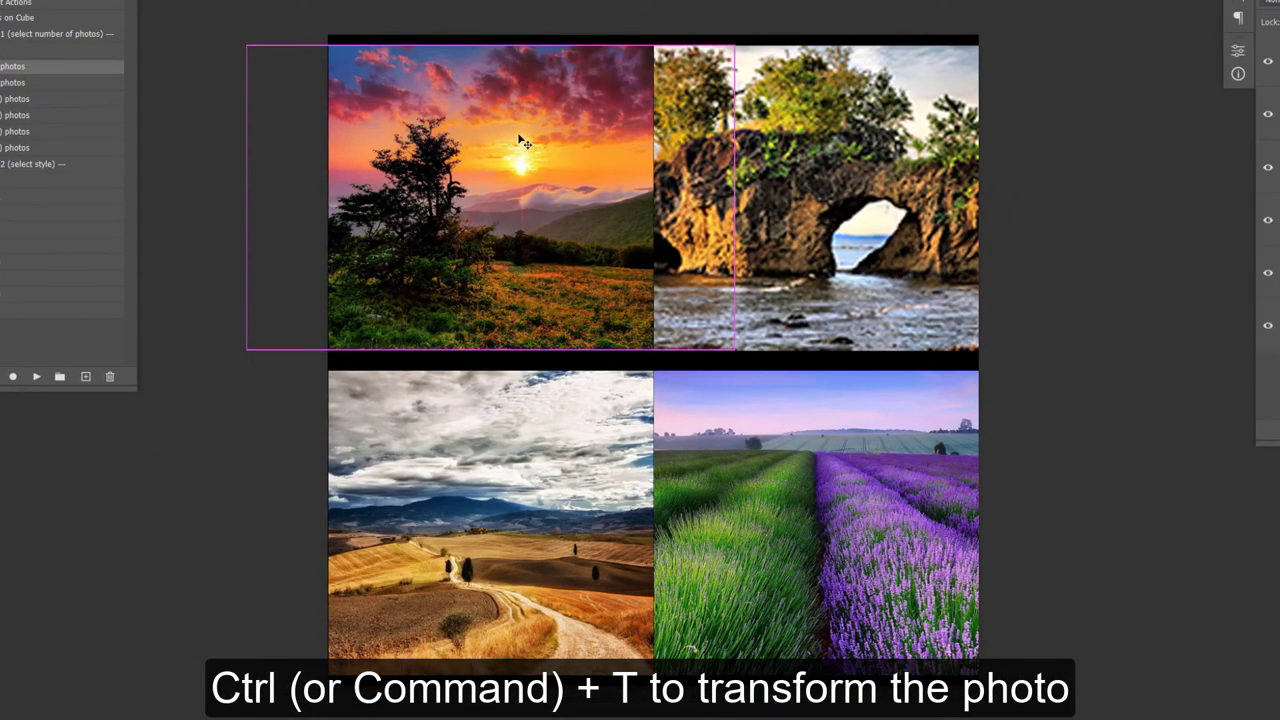
# Enlarge the top sunset and rock arch photos to fill their cells
pyautogui.hotkey('ctrl', 't')
pyautogui.moveTo(733, 45); pyautogui.dragTo(758, 30)
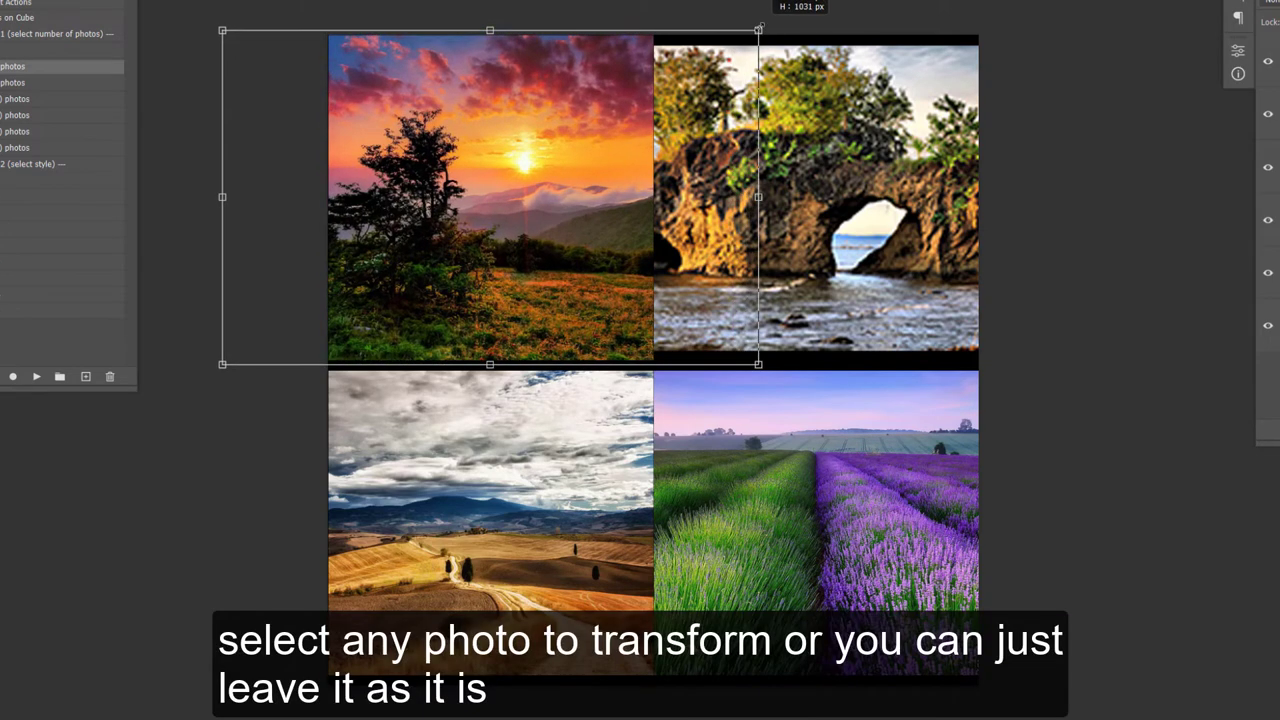
pyautogui.press('Return')
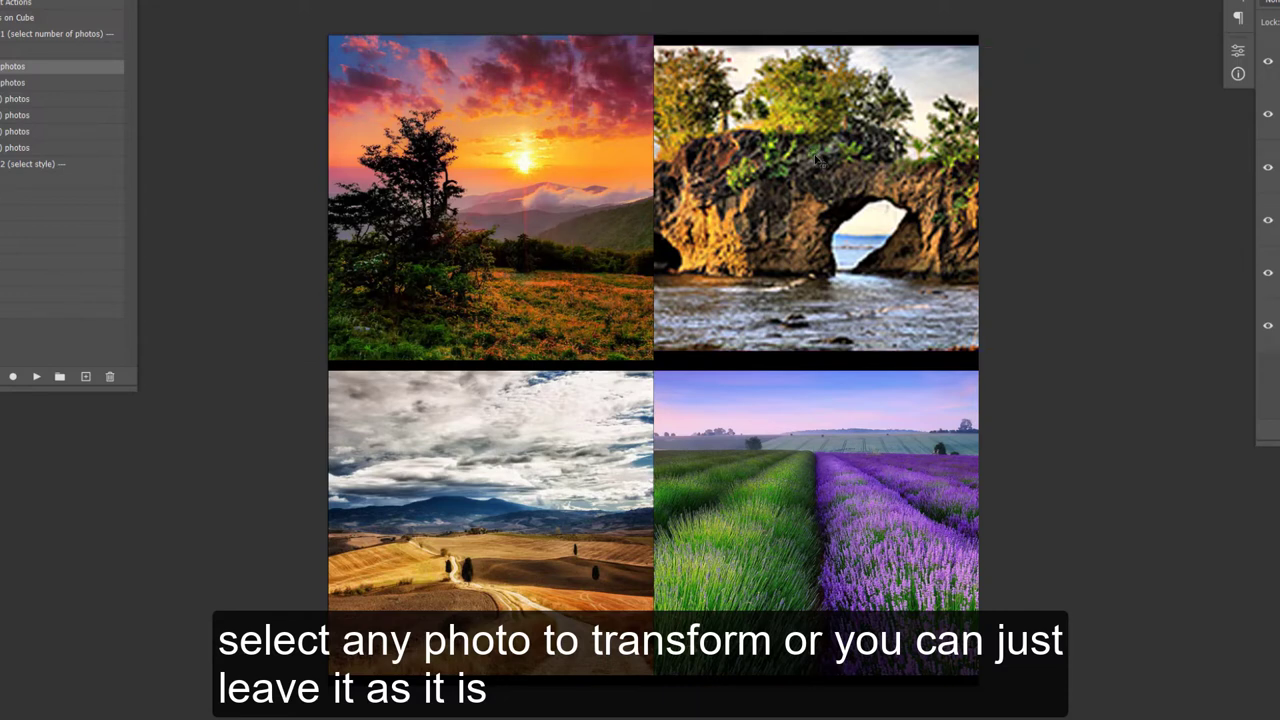
pyautogui.hotkey('ctrl', 't')
pyautogui.moveTo(1059, 45); pyautogui.dragTo(1082, 31)
pyautogui.press('Return')
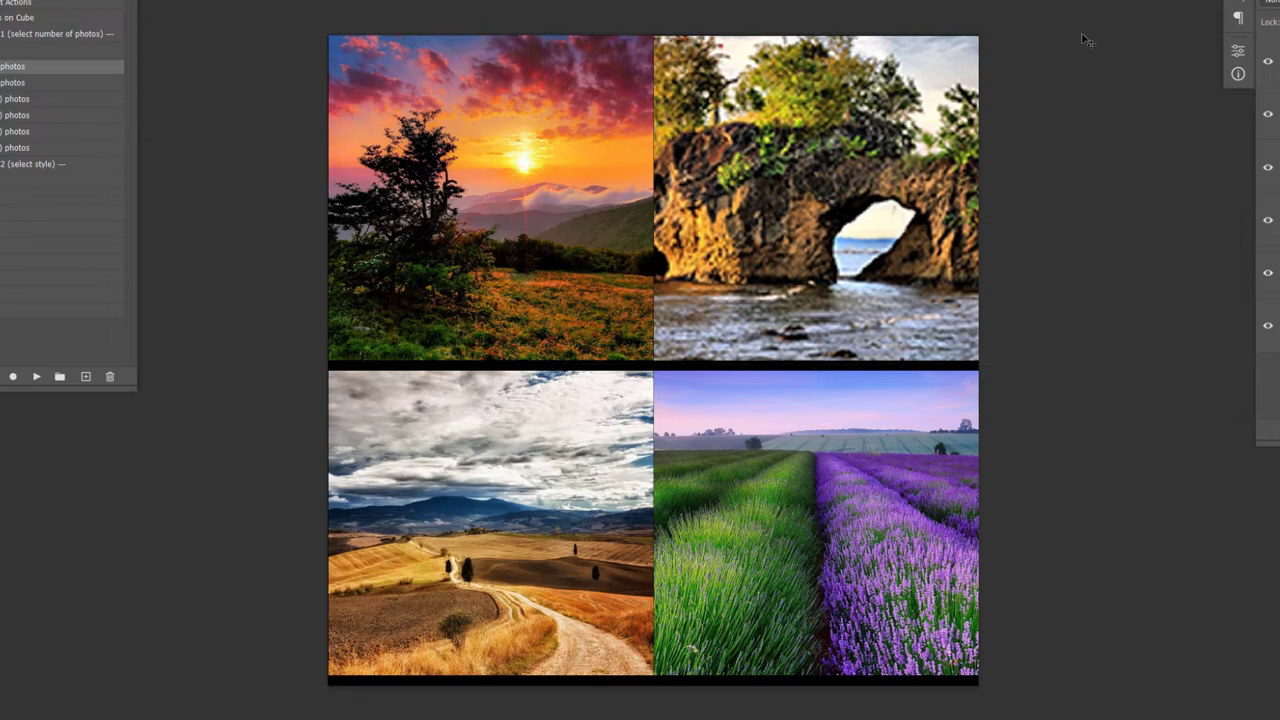
# Enlarge the bottom field and lavender photos to fill their cells
pyautogui.hotkey('ctrl', 't')
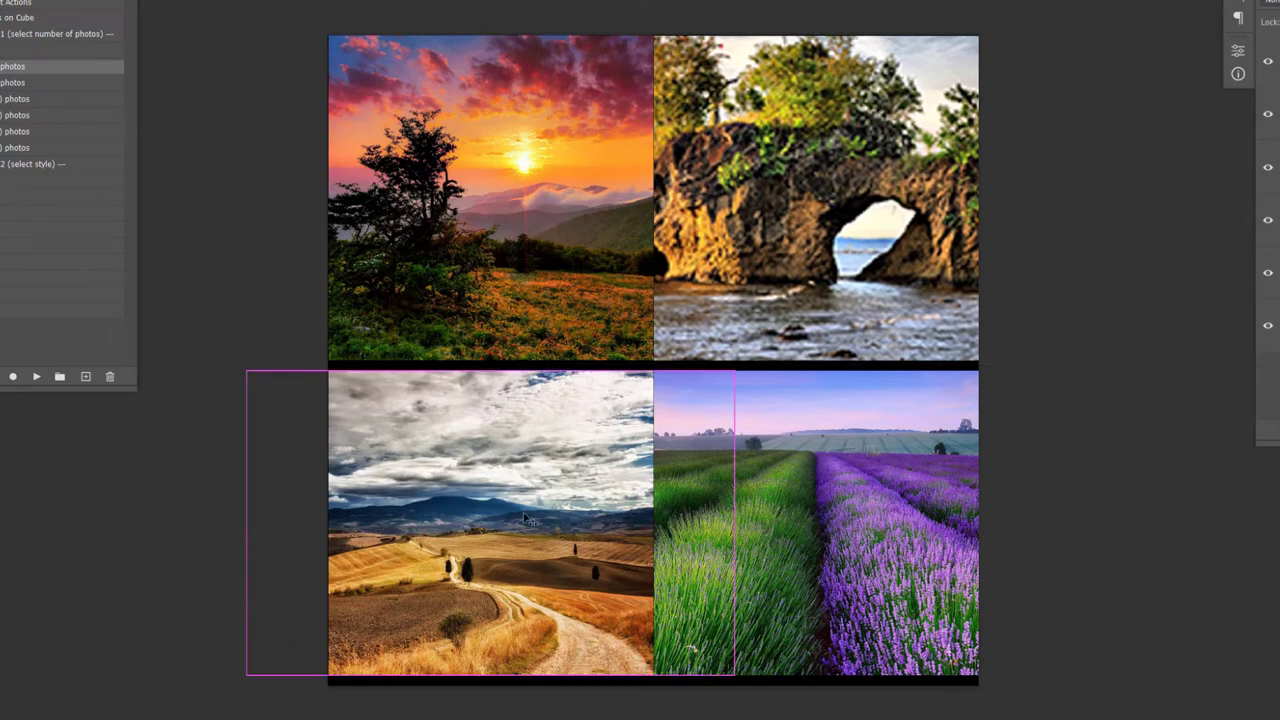
pyautogui.moveTo(733, 372); pyautogui.dragTo(752, 358)
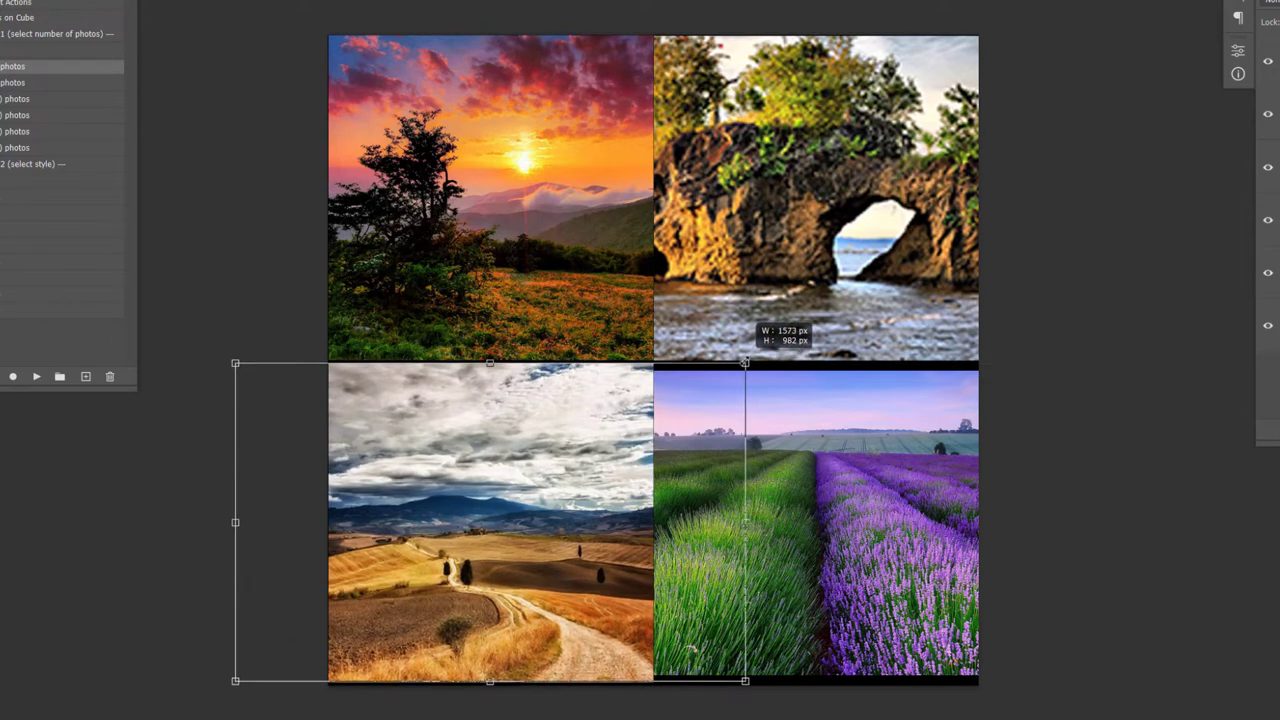
pyautogui.press('Return')
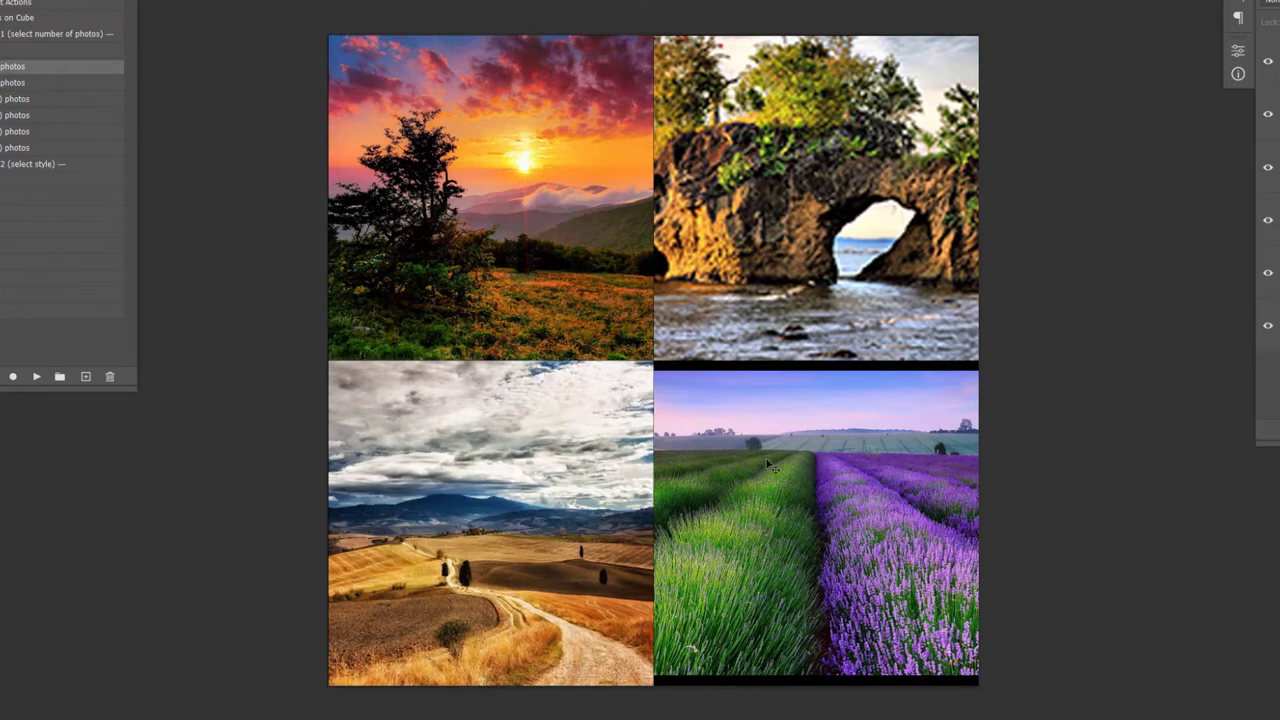
pyautogui.hotkey('ctrl', 't')
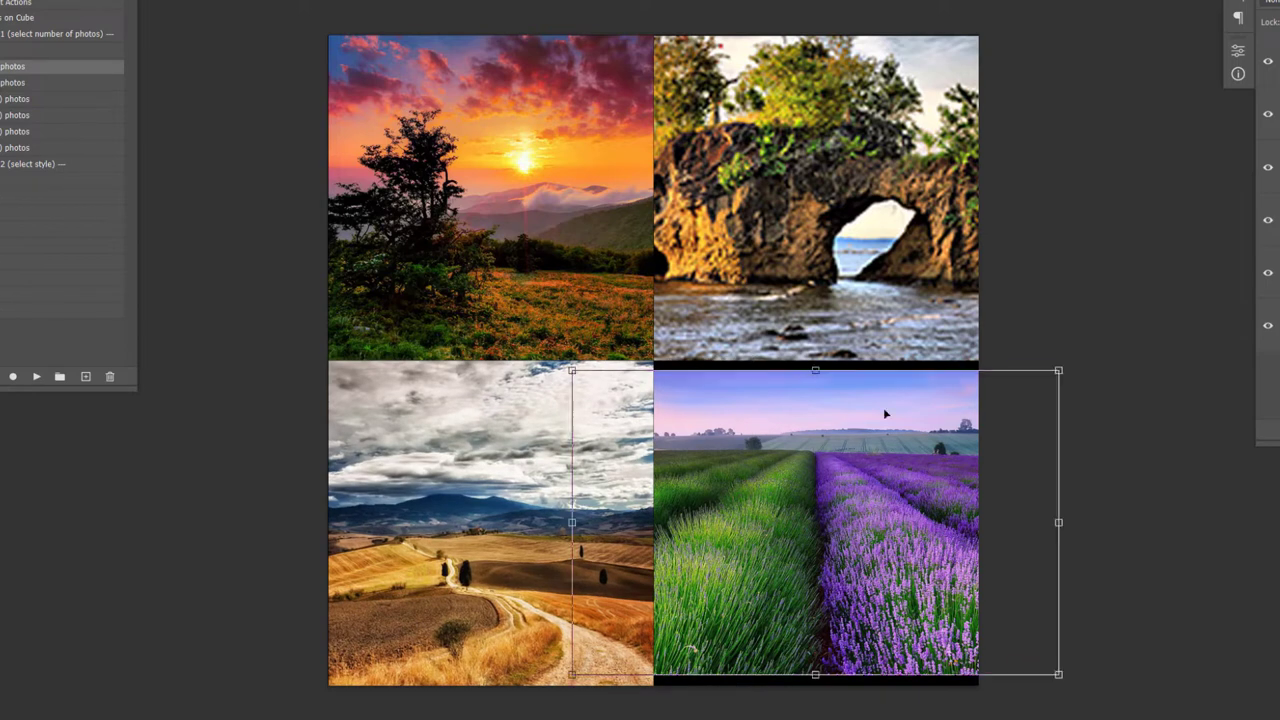
pyautogui.moveTo(1058, 369); pyautogui.dragTo(1081, 357)
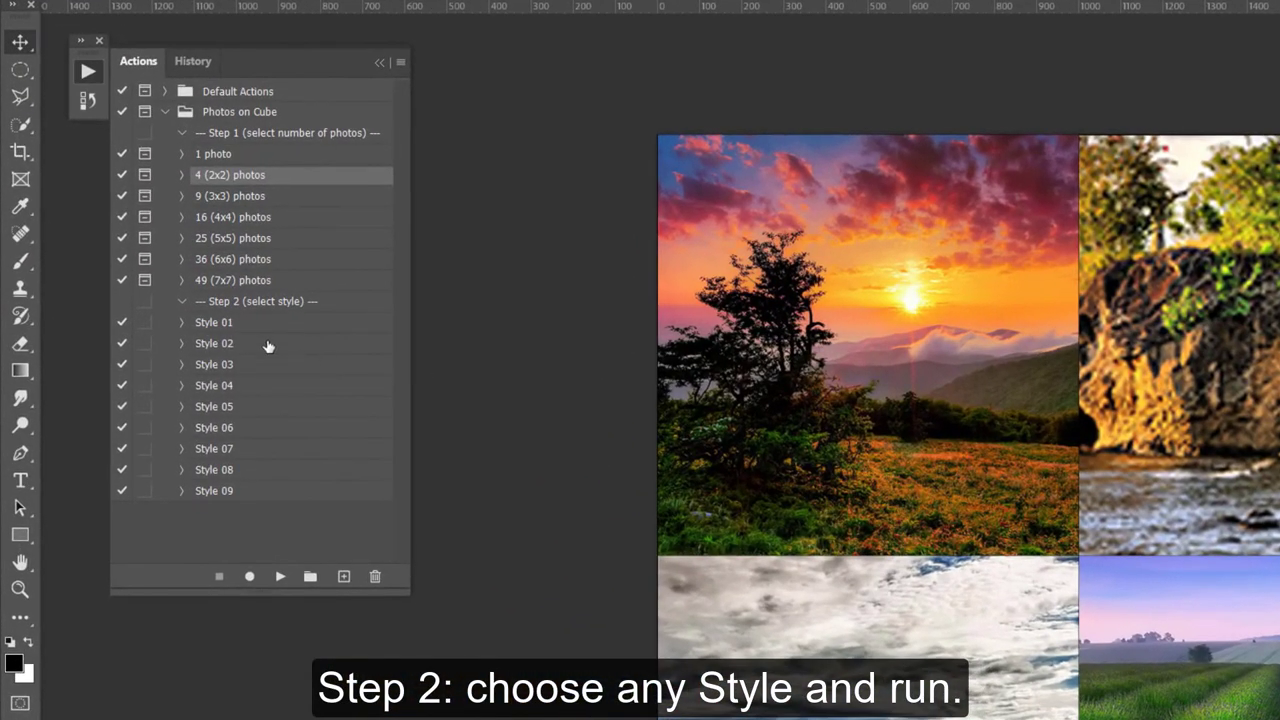
# Apply Style 01 to build the shaded olive-background photo cube and view it full screen
pyautogui.click(222, 328)
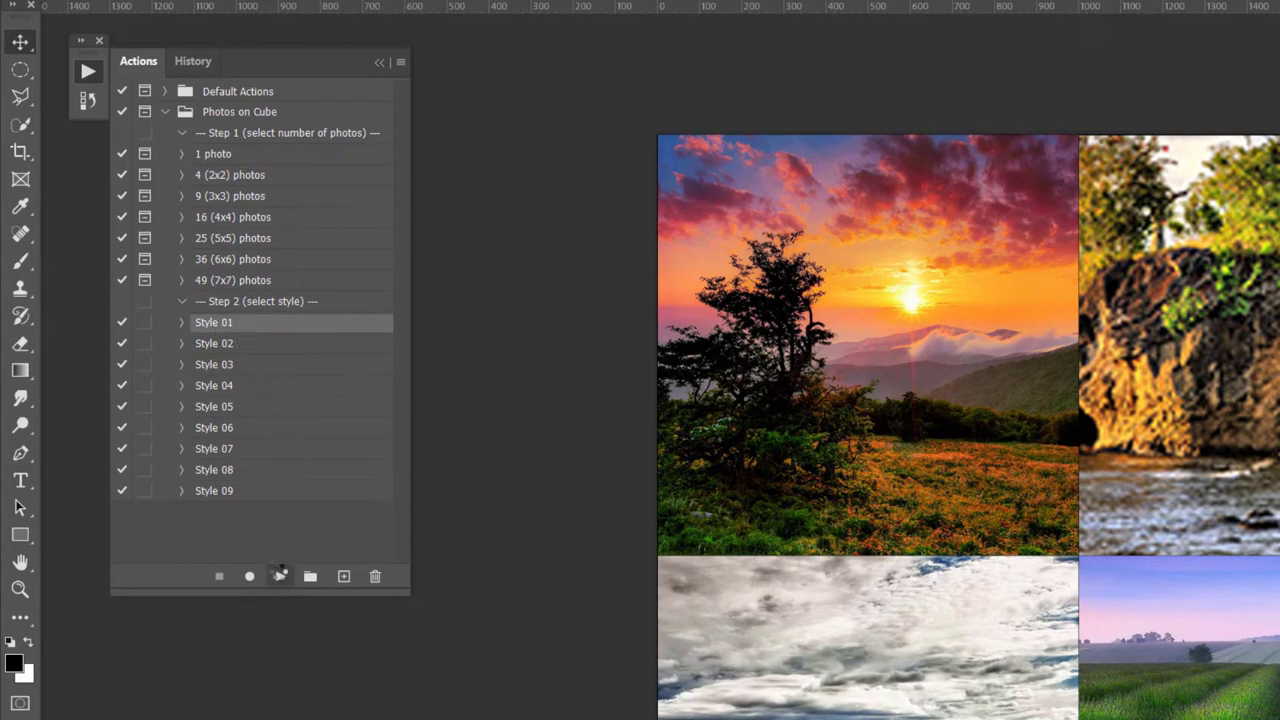
pyautogui.click(281, 575)
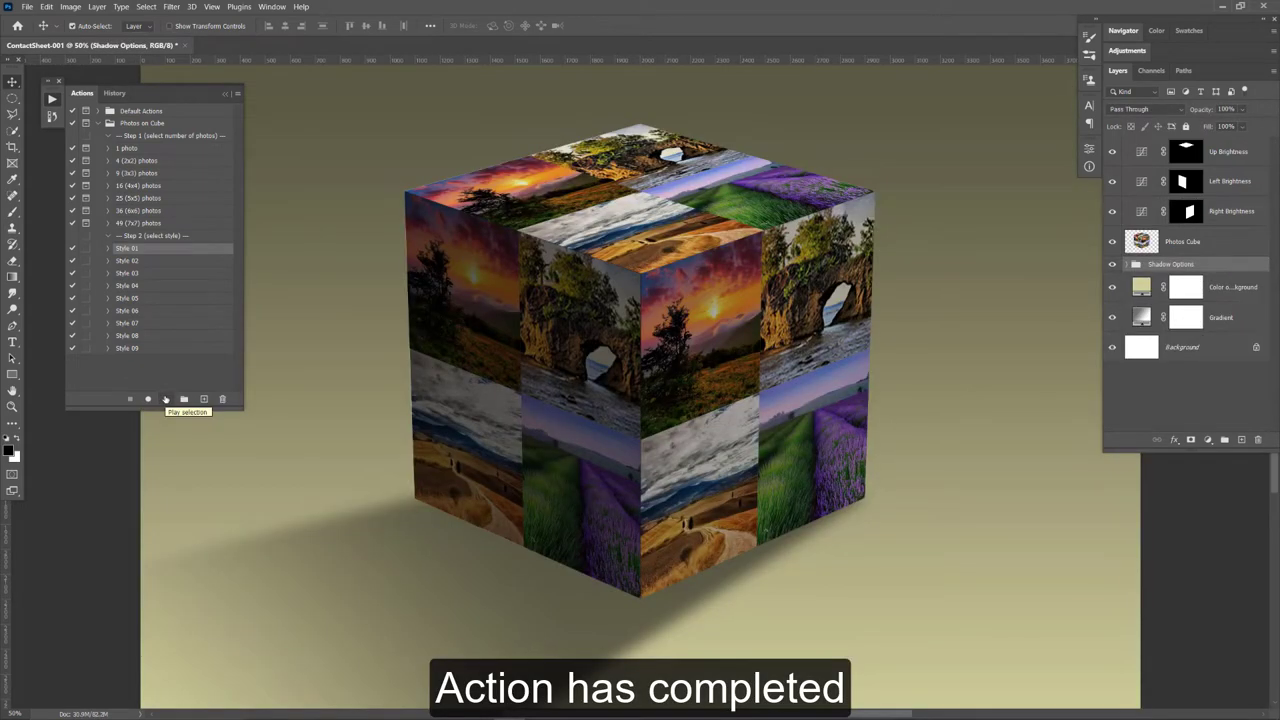
pyautogui.click(166, 399)
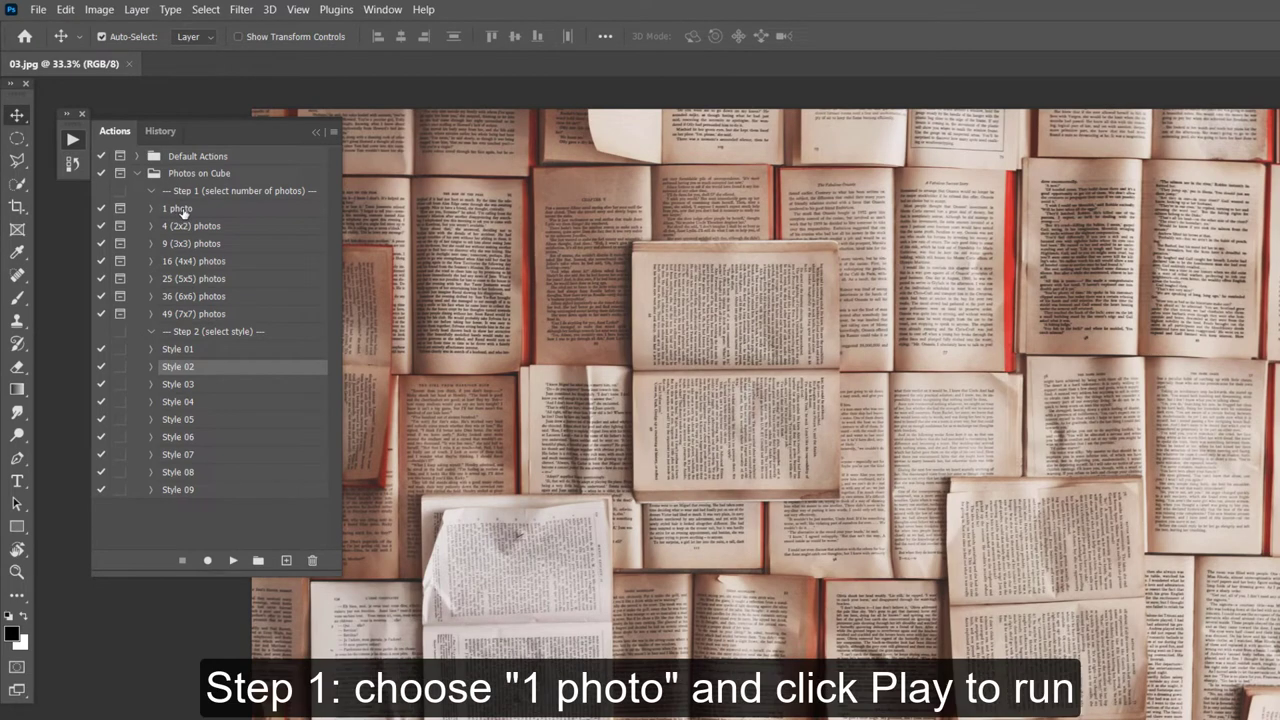
# Run the 1 photo action, reposition the photo in its square frame, then run Style 02
pyautogui.click(184, 210)
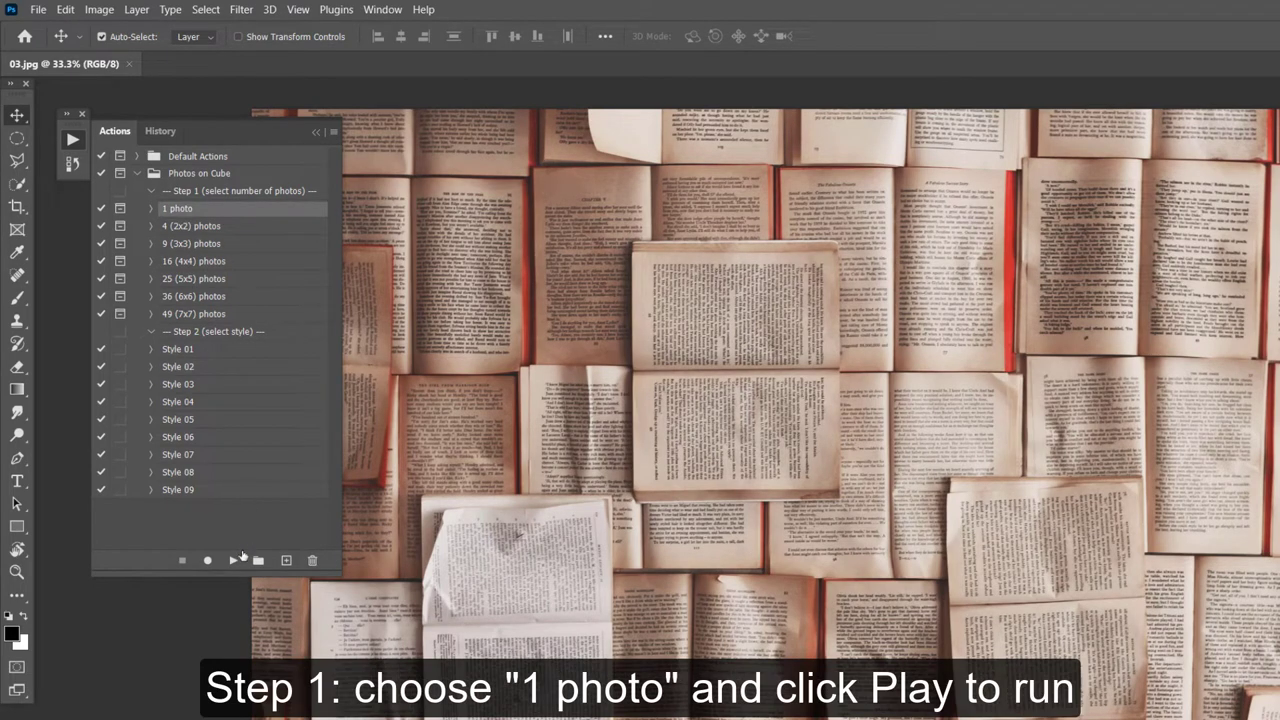
pyautogui.click(233, 560)
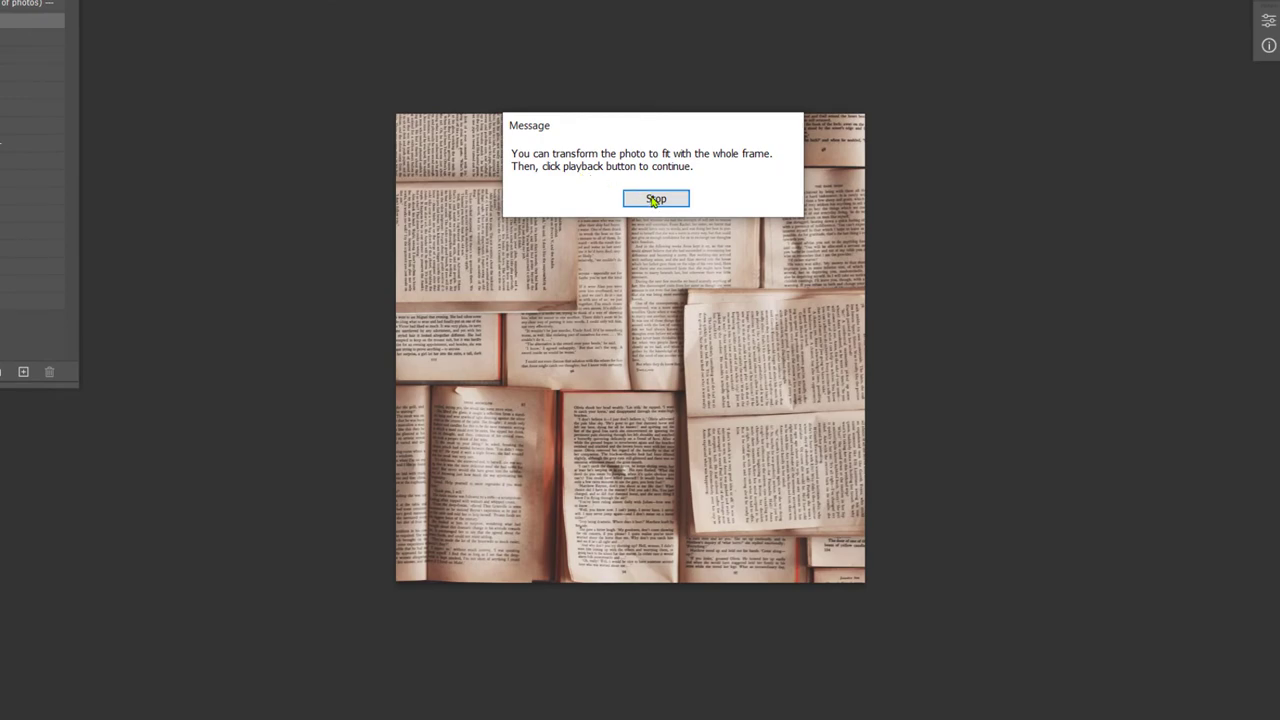
pyautogui.click(655, 200)
pyautogui.moveTo(608, 277)
pyautogui.mouseDown()
pyautogui.moveTo(537, 354)
pyautogui.moveTo(580, 200)
pyautogui.mouseUp()
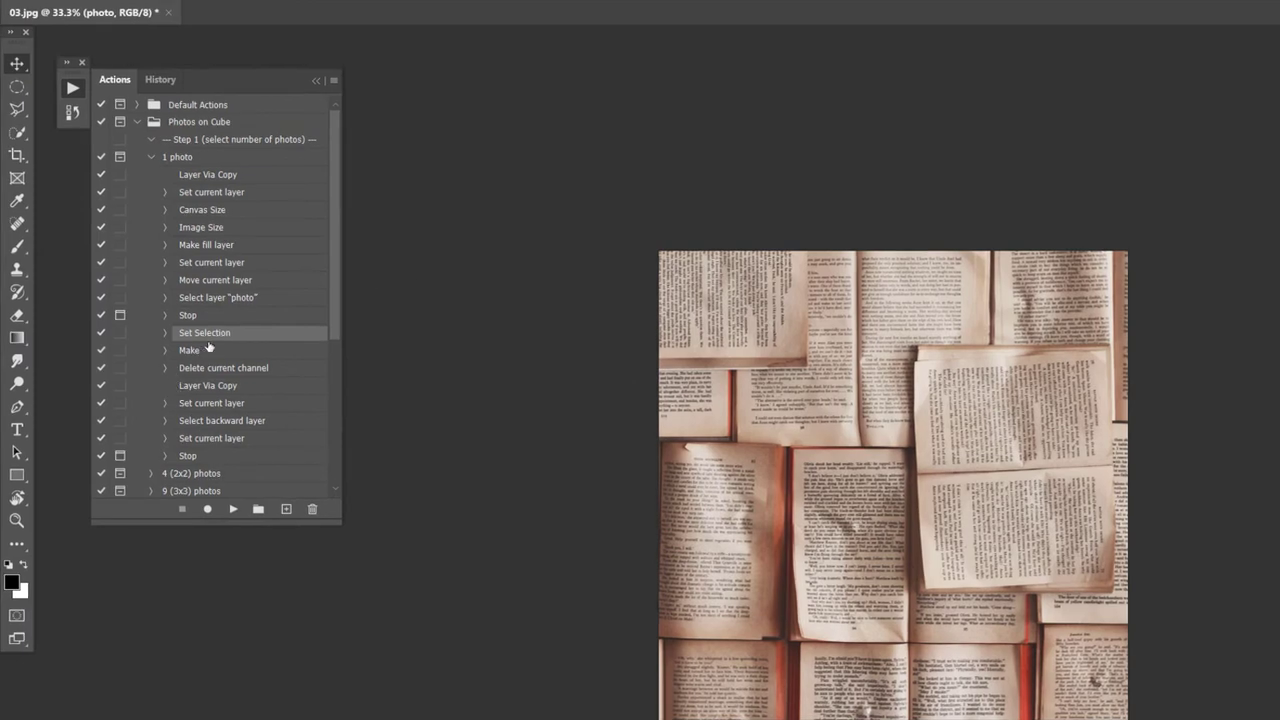
pyautogui.click(232, 511)
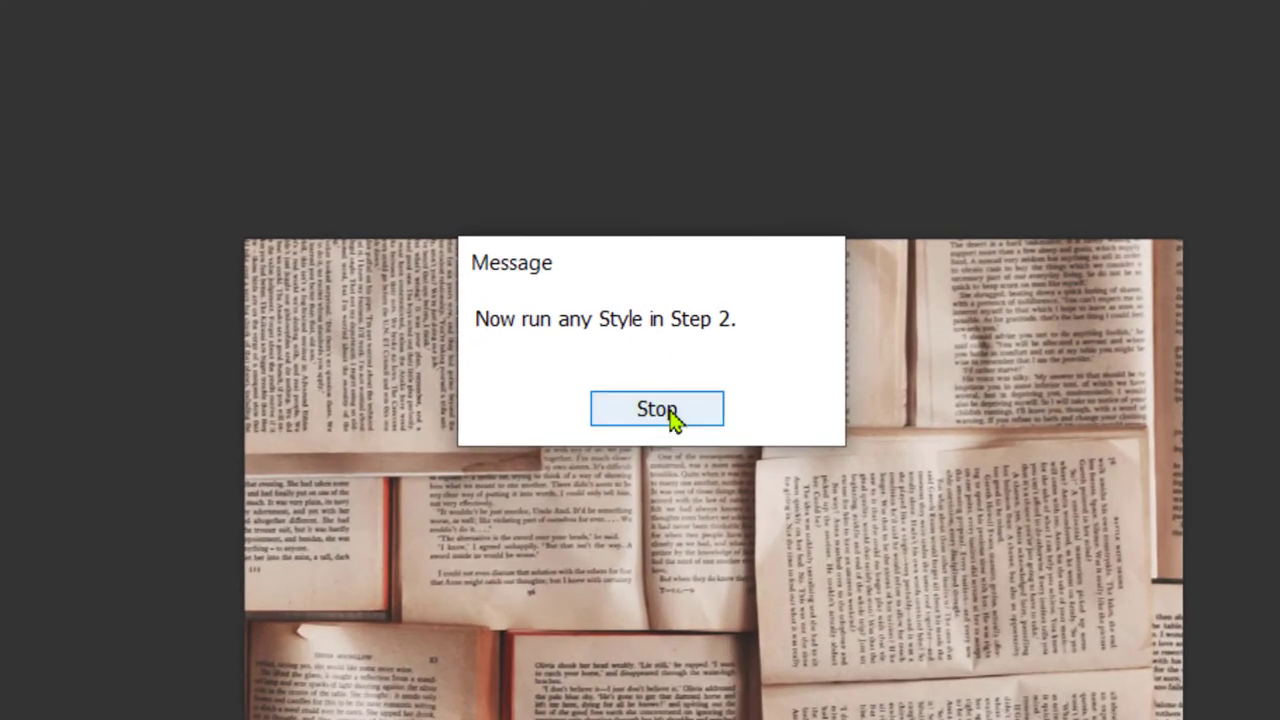
pyautogui.click(670, 414)
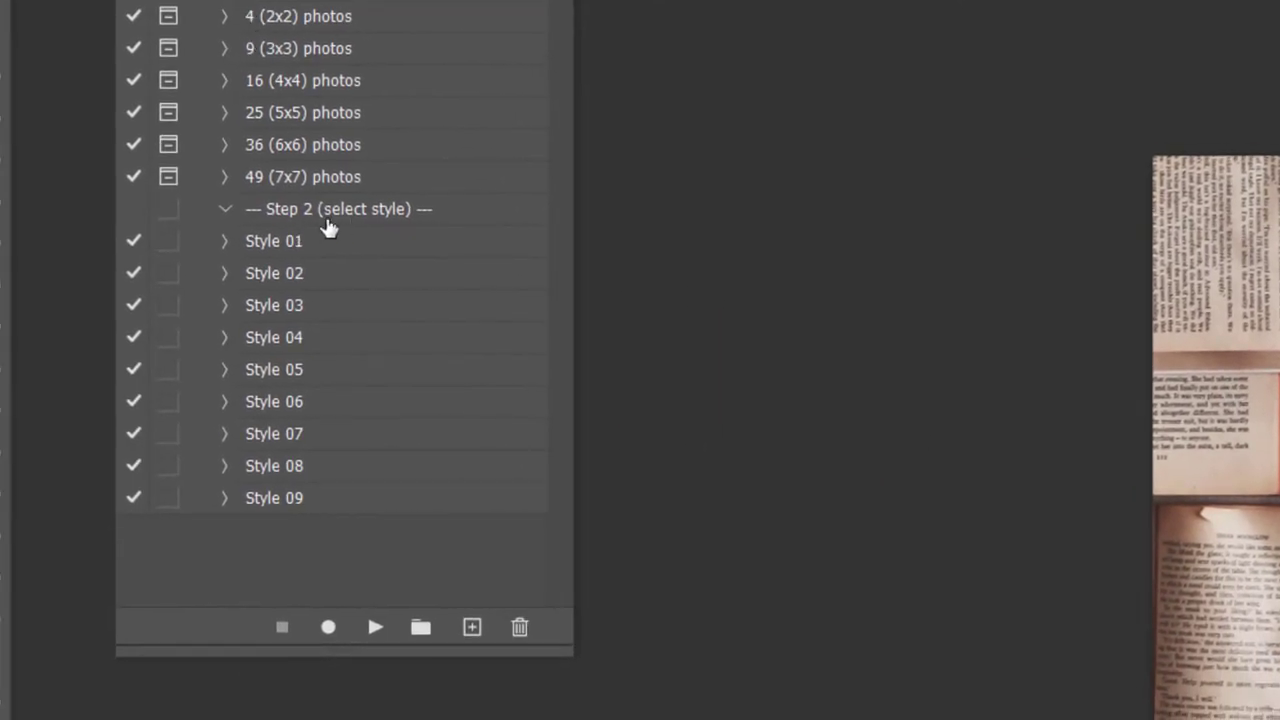
pyautogui.click(290, 285)
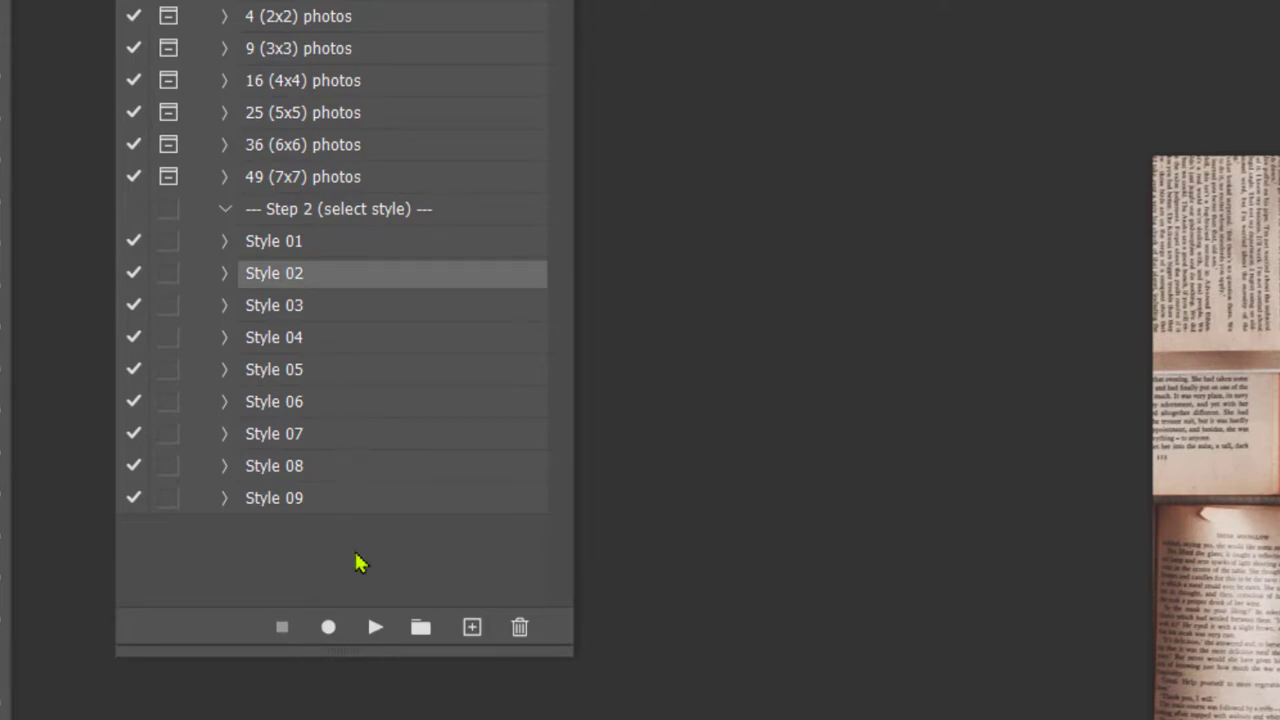
pyautogui.click(373, 626)
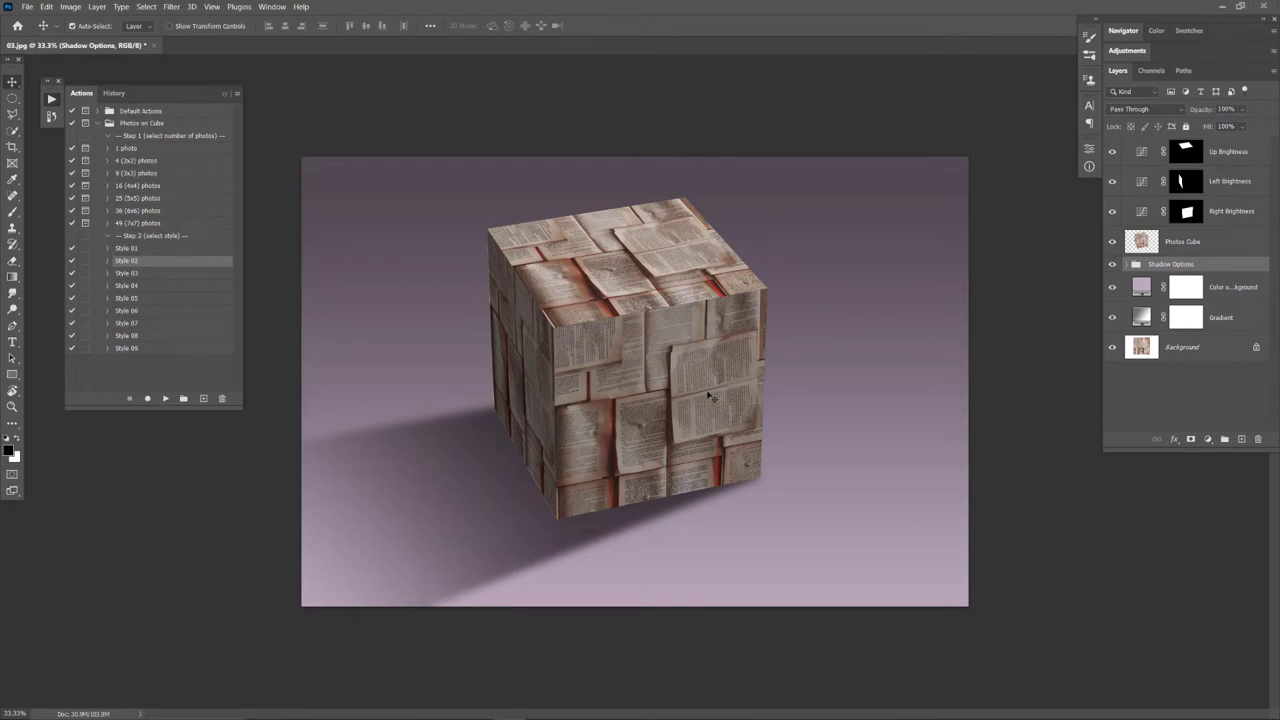
# Zoom in on the Style 02 cube and inspect the layers inside Shadow Options
pyautogui.hotkey('ctrl', '+')
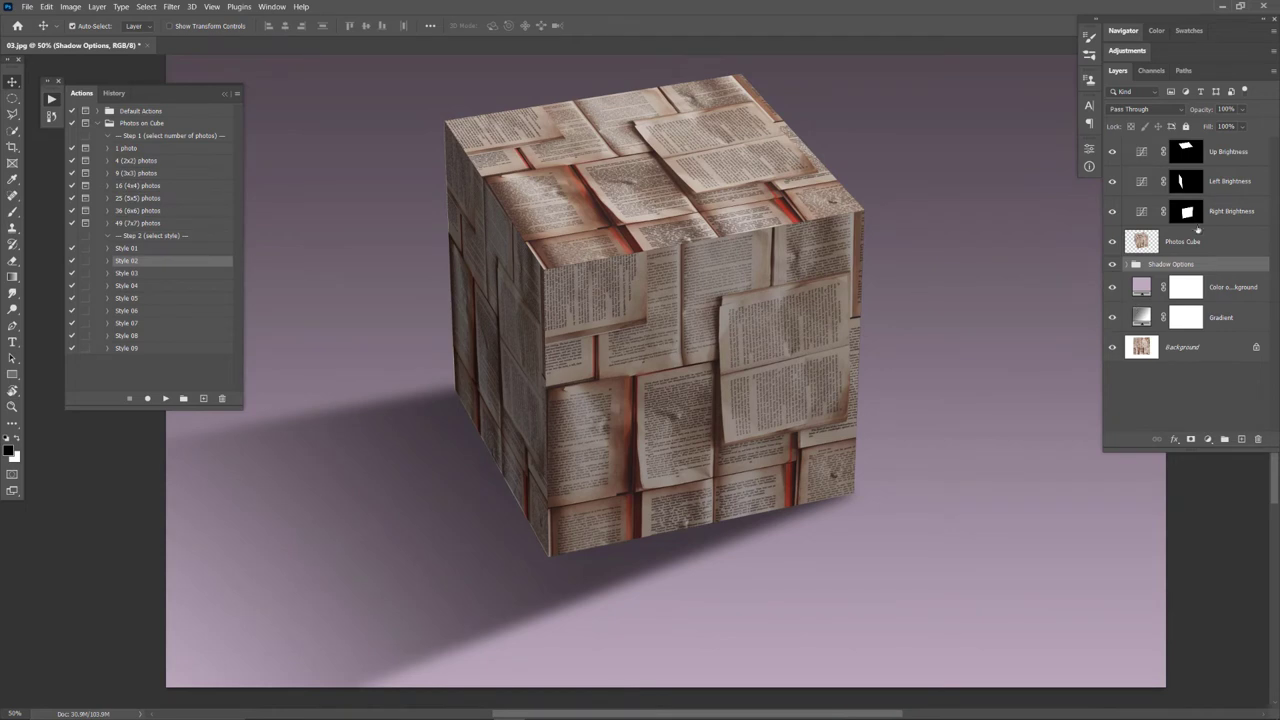
pyautogui.click(1126, 264)
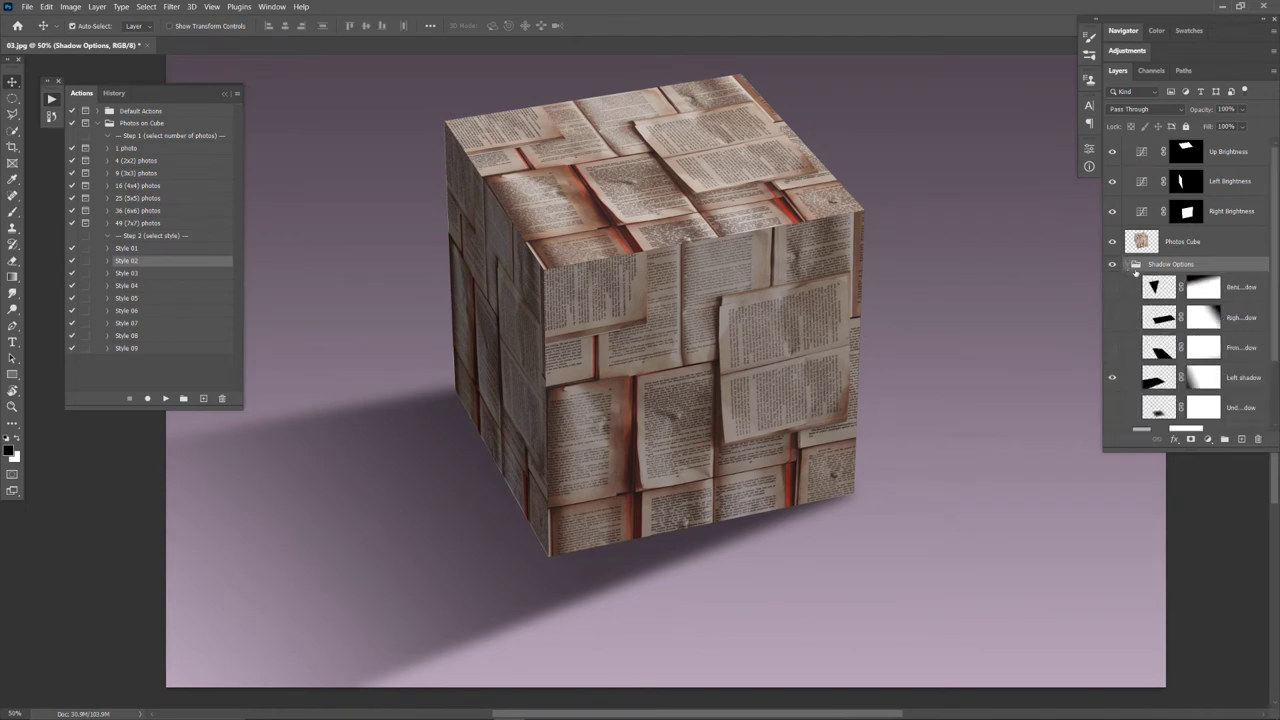
pyautogui.scroll(-1, 1169, 325)
pyautogui.scroll(-1, 1169, 325)
pyautogui.scroll(2, 1169, 321)
pyautogui.click(1127, 265)
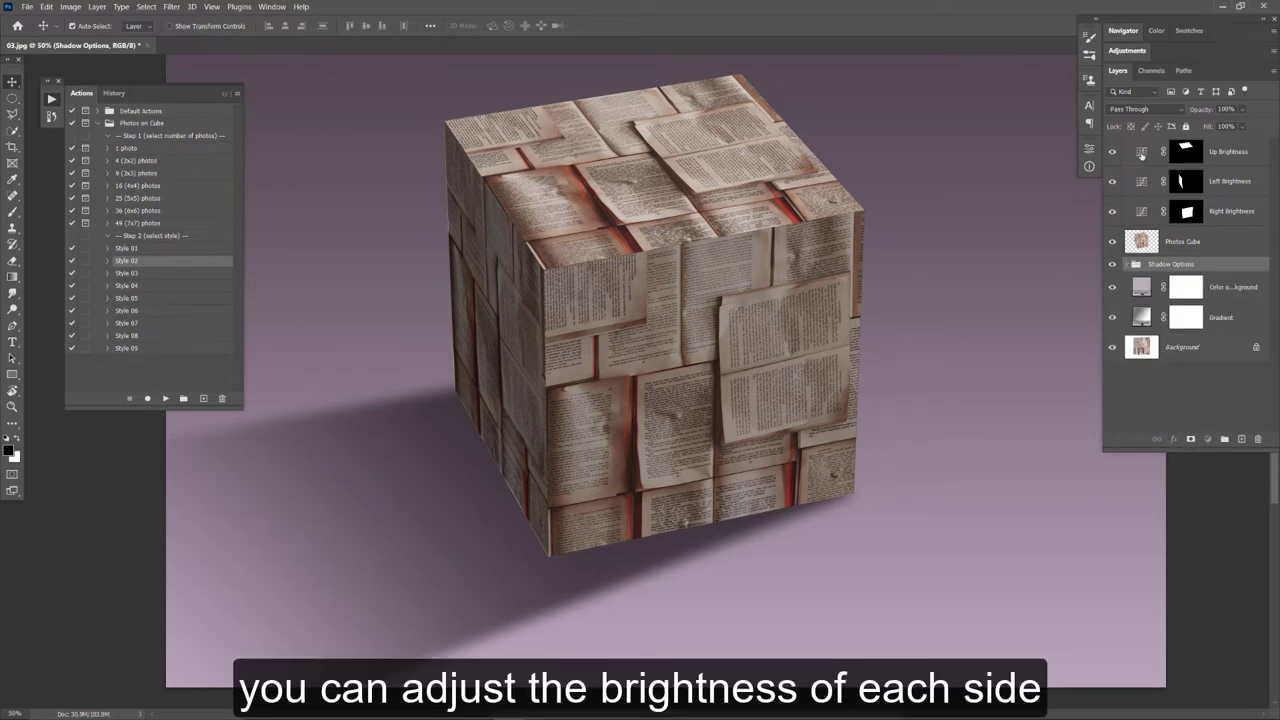
# Darken the cube's top face with the Up Brightness curve
pyautogui.doubleClick(1141, 152)
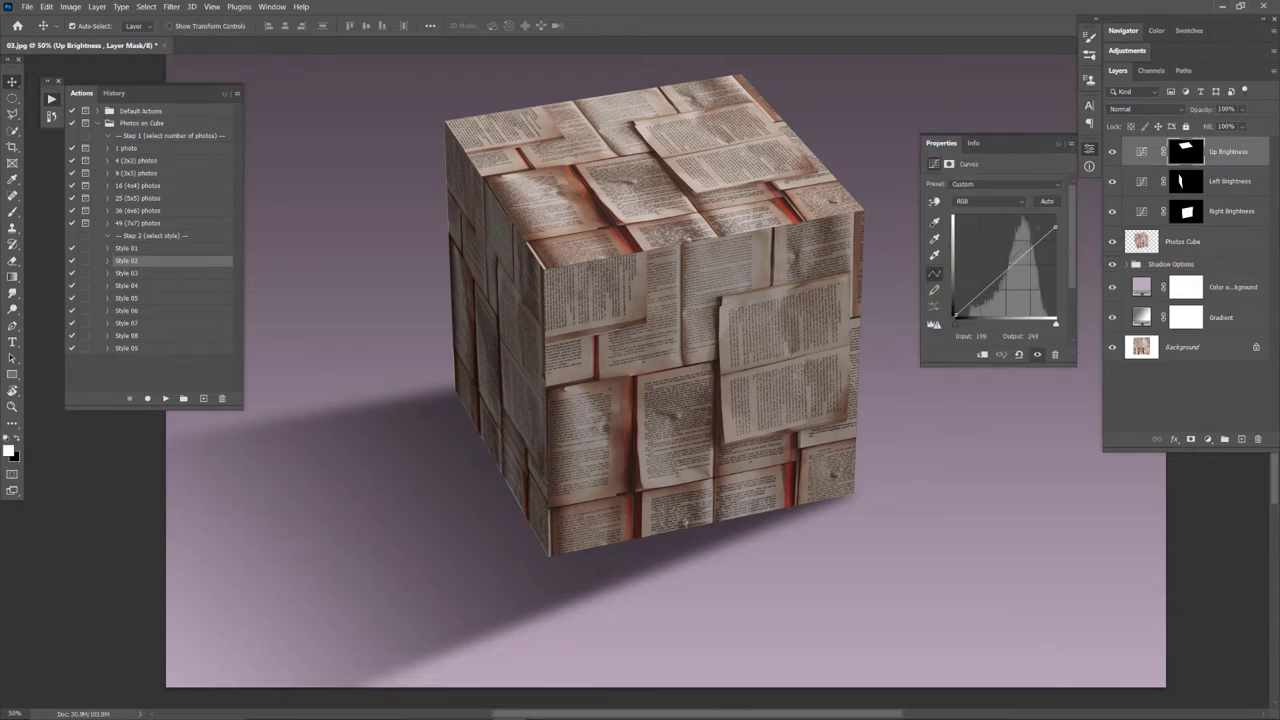
pyautogui.moveTo(1055, 227)
pyautogui.mouseDown()
pyautogui.moveTo(1055, 293)
pyautogui.moveTo(1055, 230)
pyautogui.mouseUp()
pyautogui.click(1113, 184)
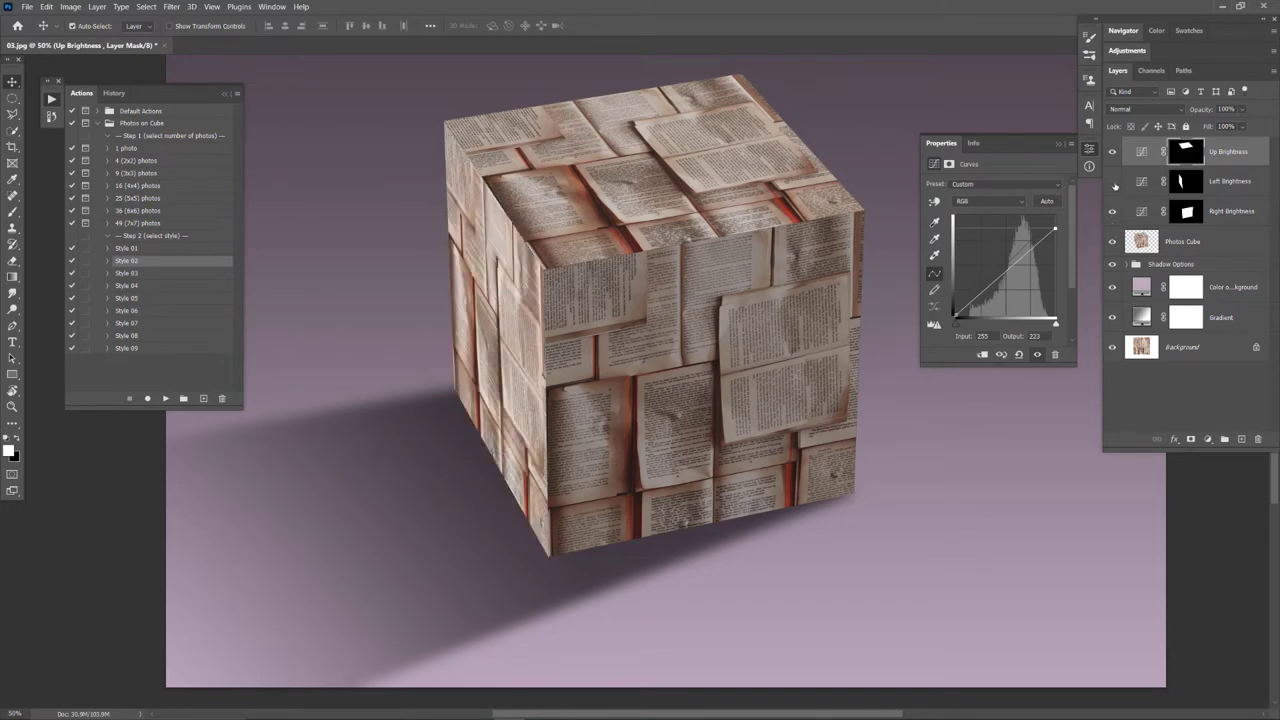
pyautogui.click(1113, 184)
# Darken the left and right faces with the Left and Right Brightness curves
pyautogui.click(1140, 185)
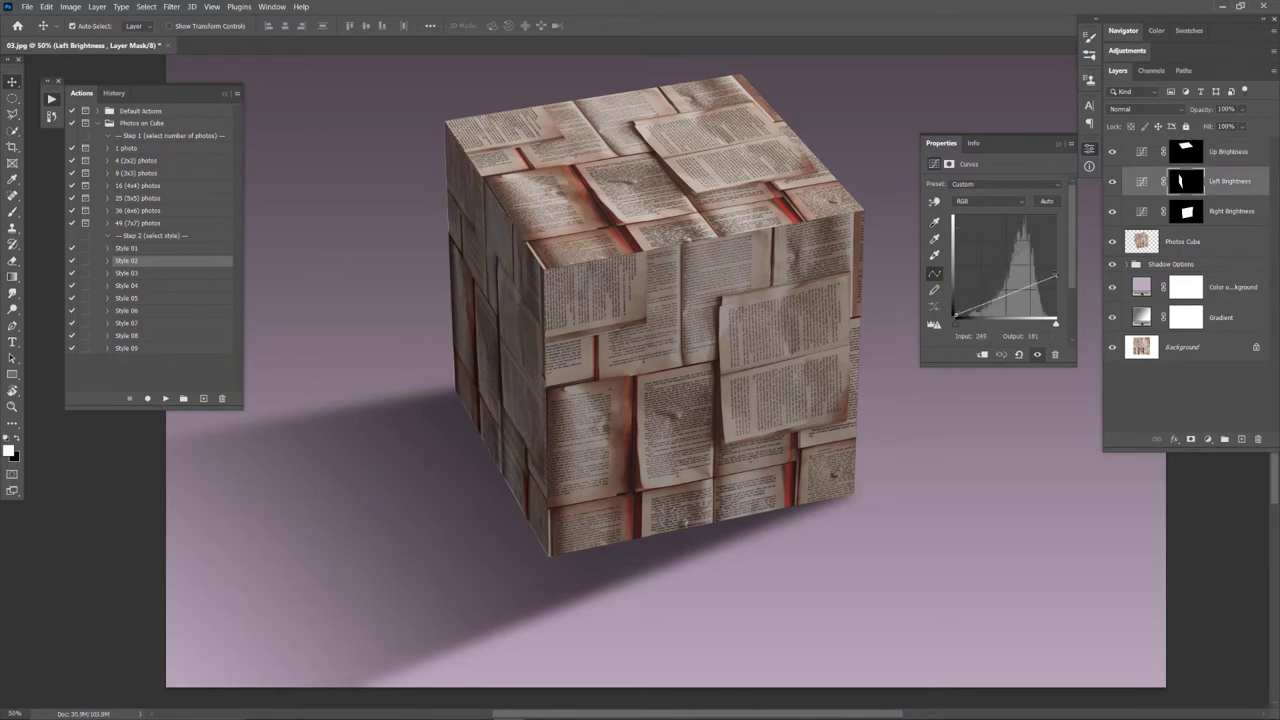
pyautogui.moveTo(1055, 274); pyautogui.dragTo(1055, 270)
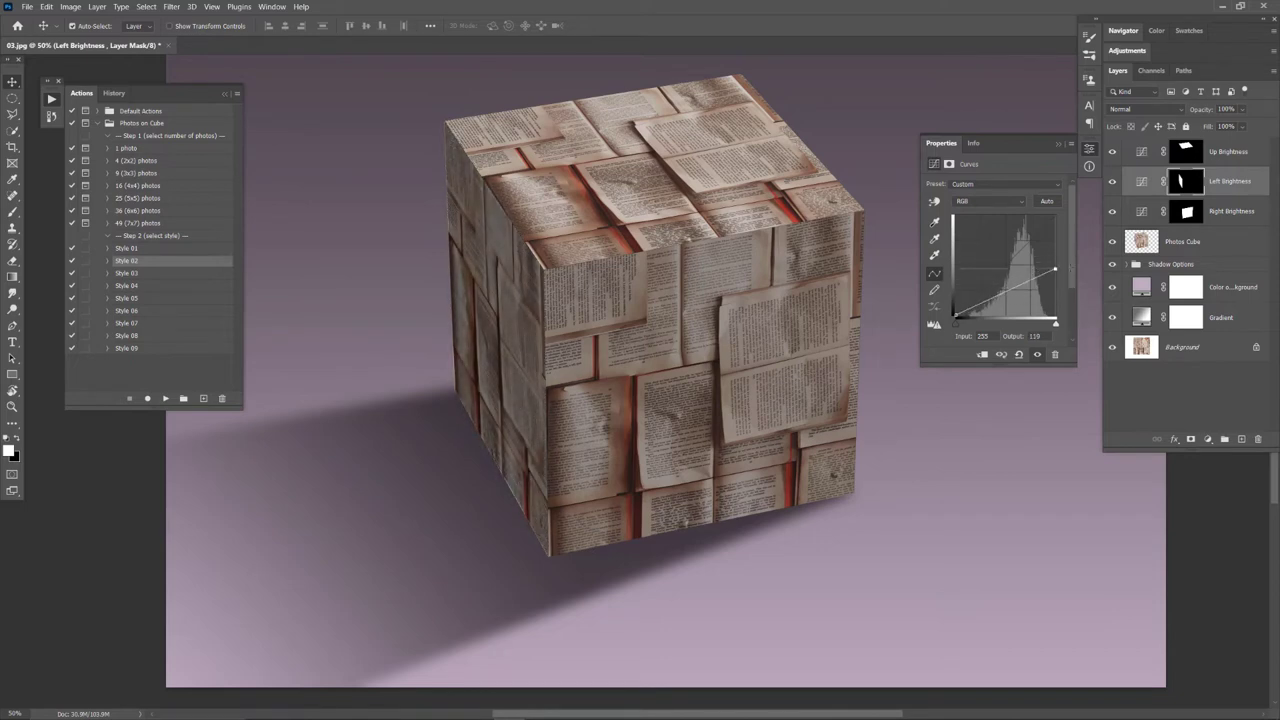
pyautogui.moveTo(1055, 270); pyautogui.dragTo(1054, 277)
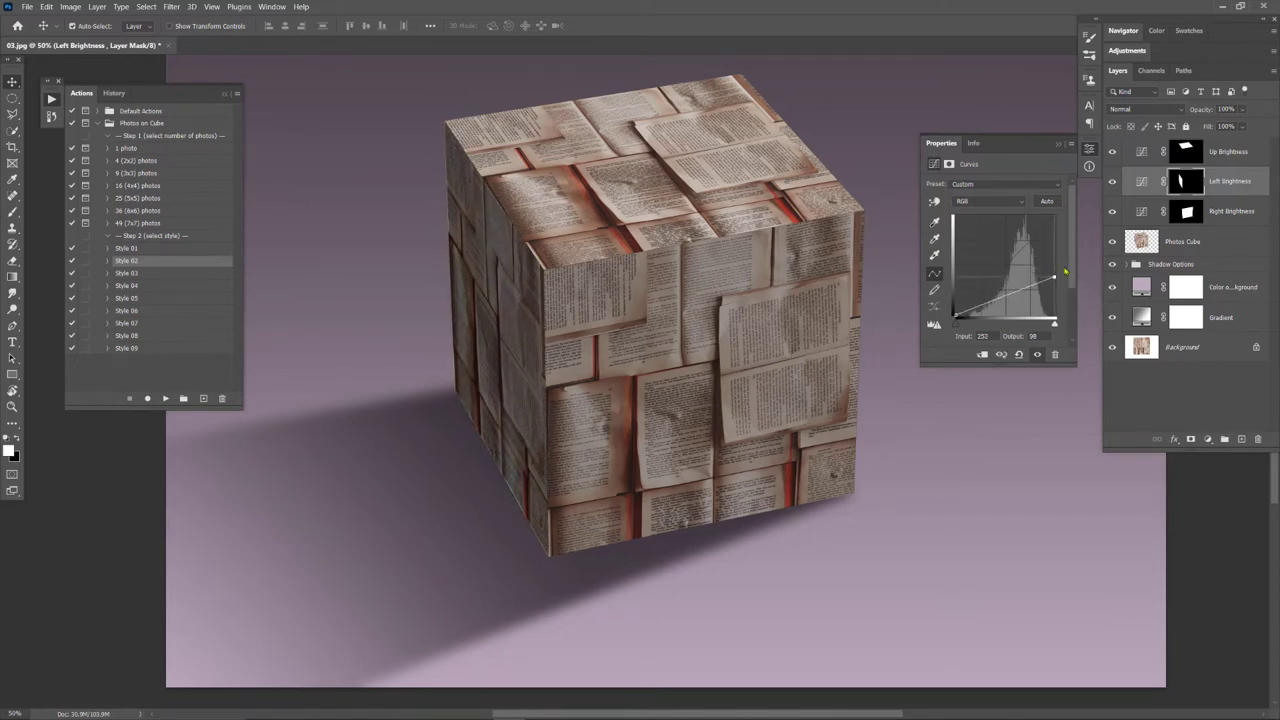
pyautogui.click(1140, 216)
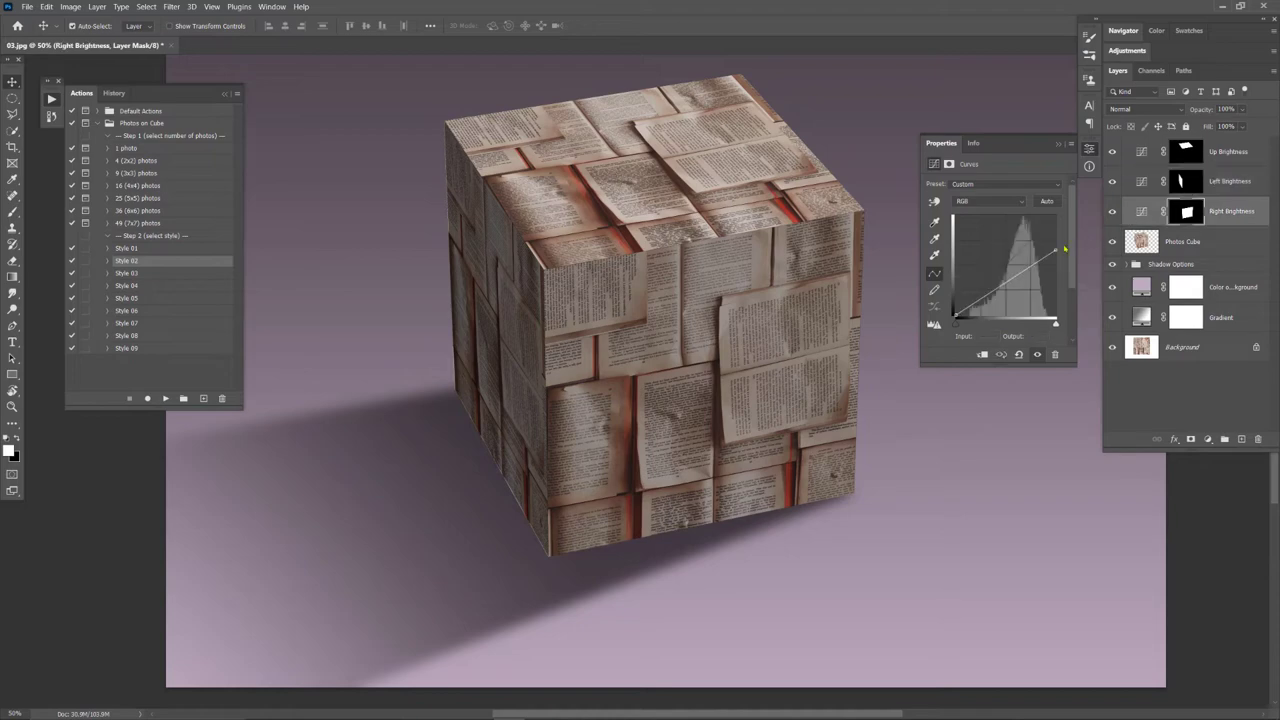
pyautogui.moveTo(1055, 247)
pyautogui.mouseDown()
pyautogui.moveTo(1055, 306)
pyautogui.moveTo(1055, 257)
pyautogui.mouseUp()
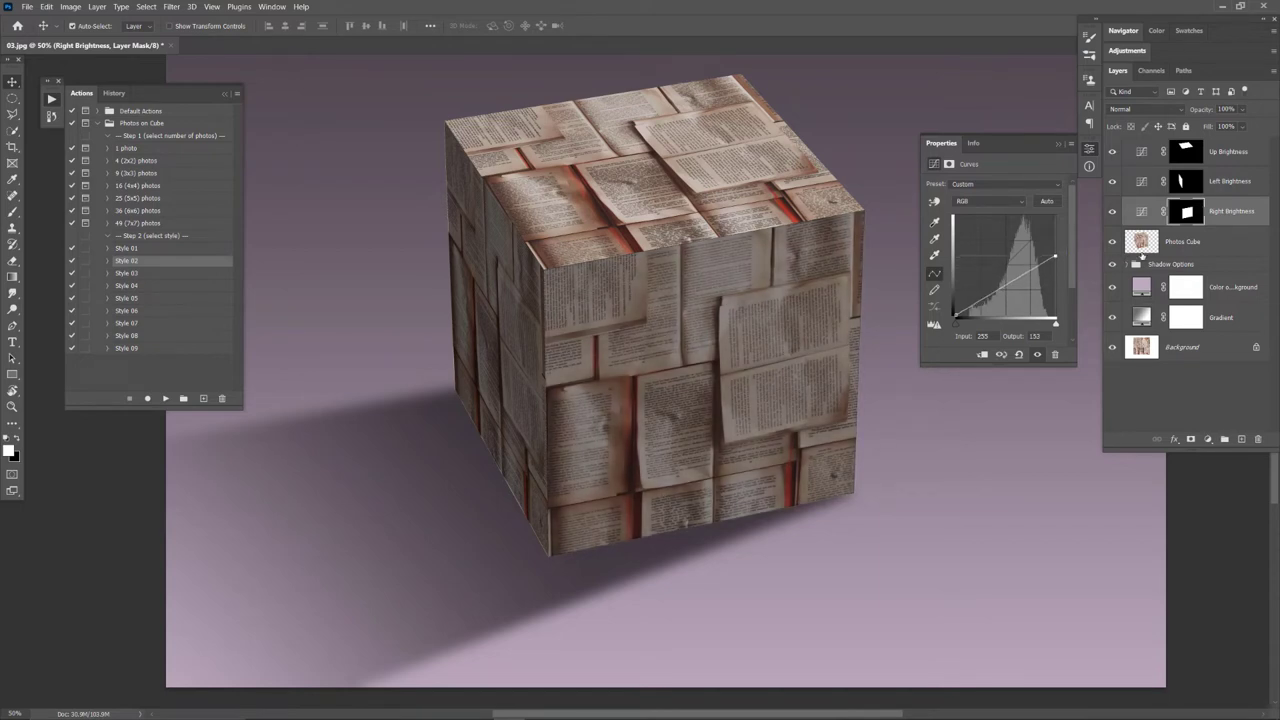
pyautogui.click(1170, 242)
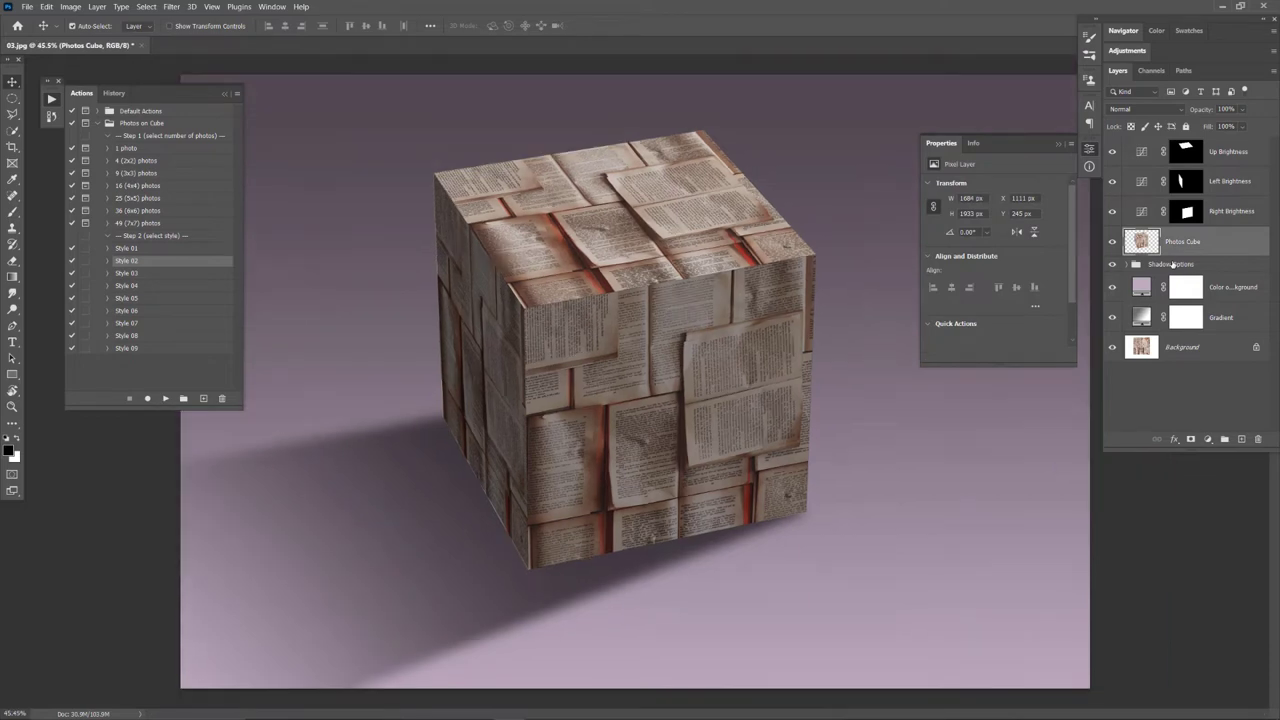
# Expand Shadow Options, hide the Left shadow and show the shadow behind the cube
pyautogui.hotkey('ctrl', '0')
pyautogui.click(1113, 265)
pyautogui.click(1113, 265)
pyautogui.click(1126, 264)
pyautogui.scroll(-2, 1150, 300)
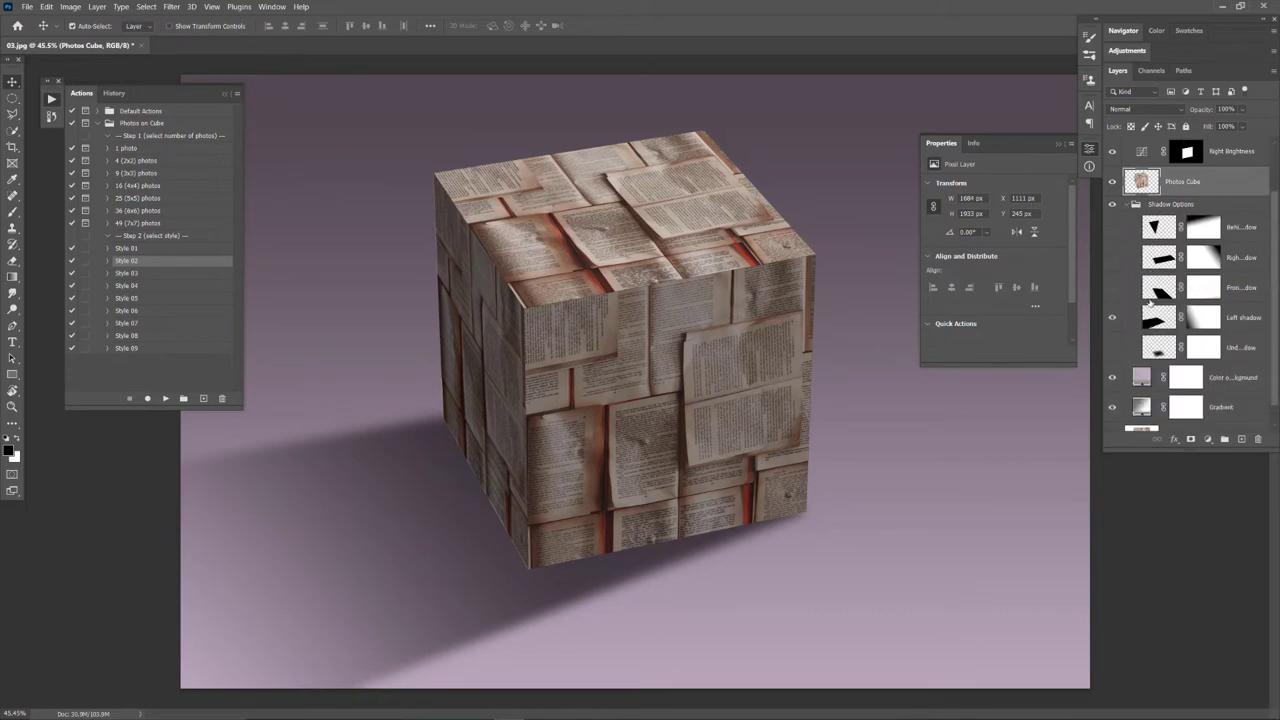
pyautogui.click(1112, 317)
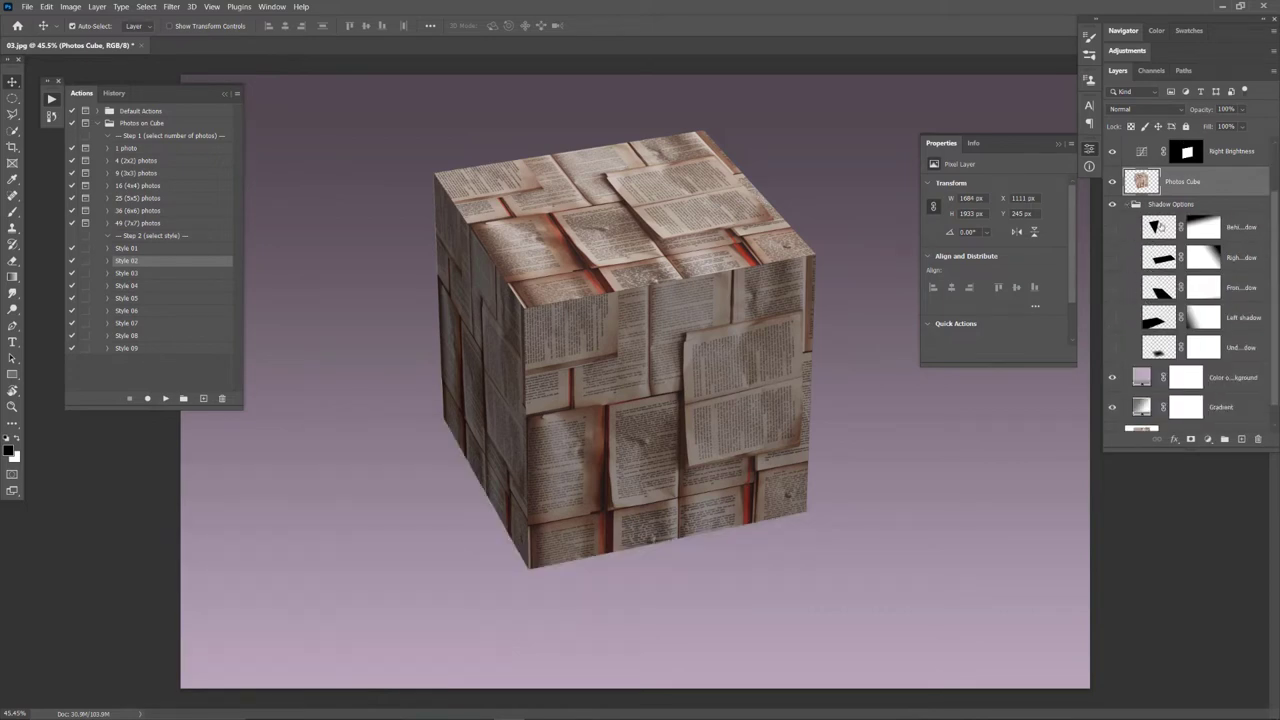
pyautogui.click(1113, 227)
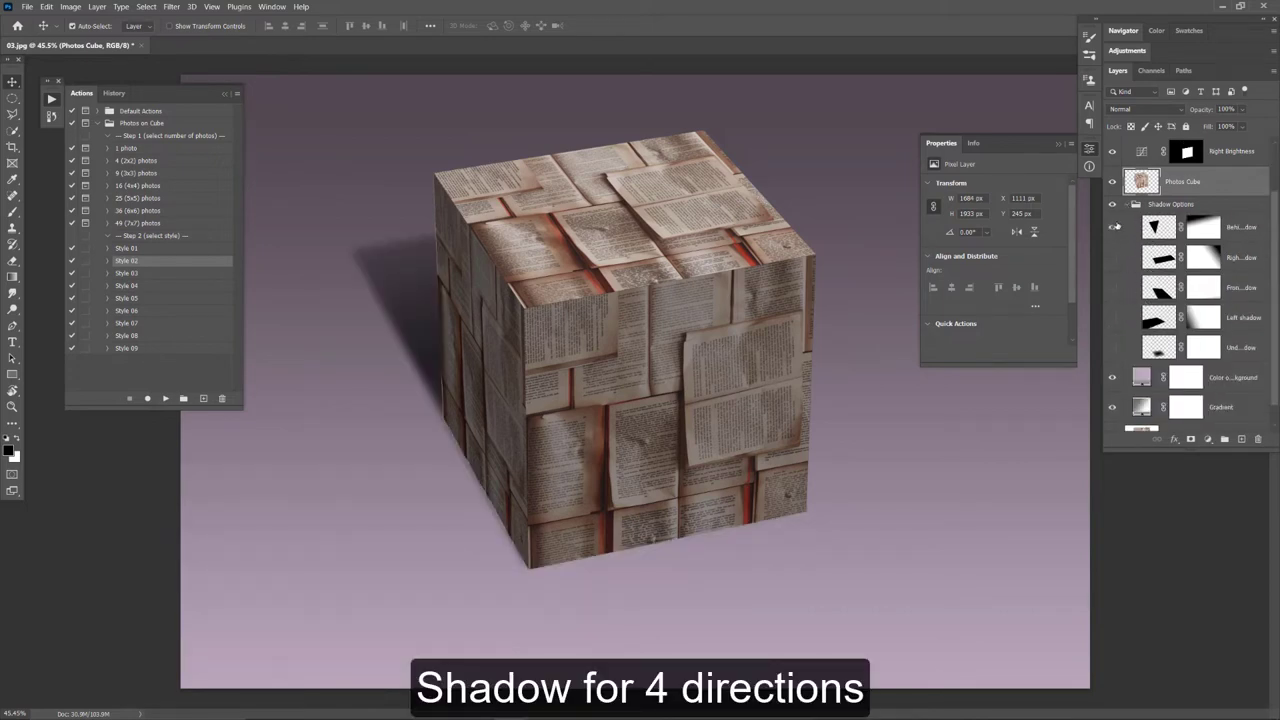
pyautogui.click(927, 150)
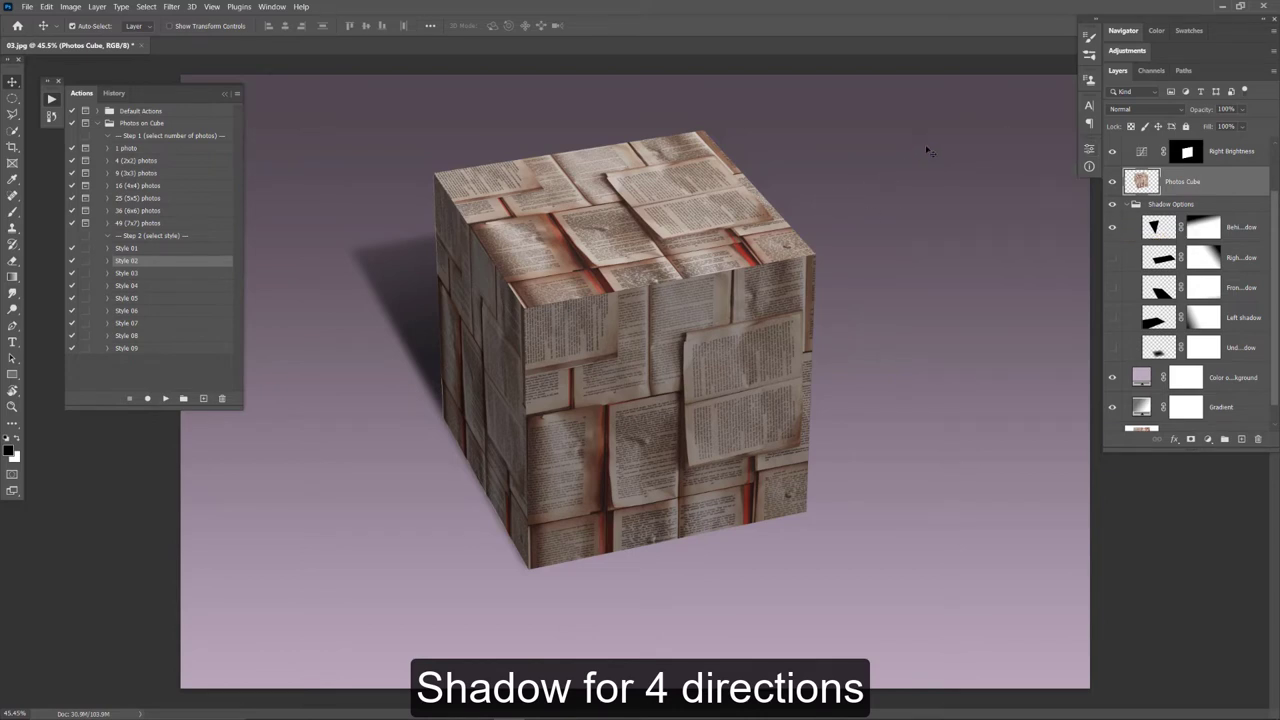
pyautogui.hotkey('ctrl', '-')
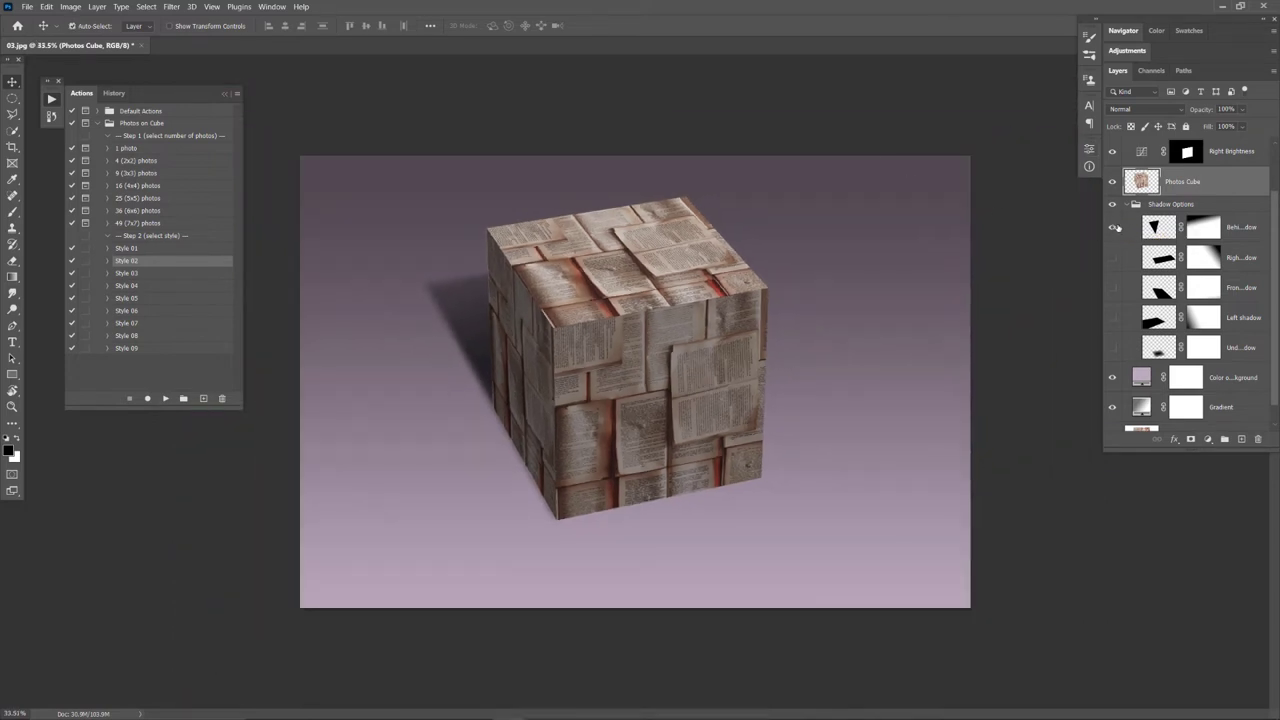
# Compare the right, front, left and under shadows, keeping only the Under shadow visible
pyautogui.click(1112, 228)
pyautogui.click(1112, 258)
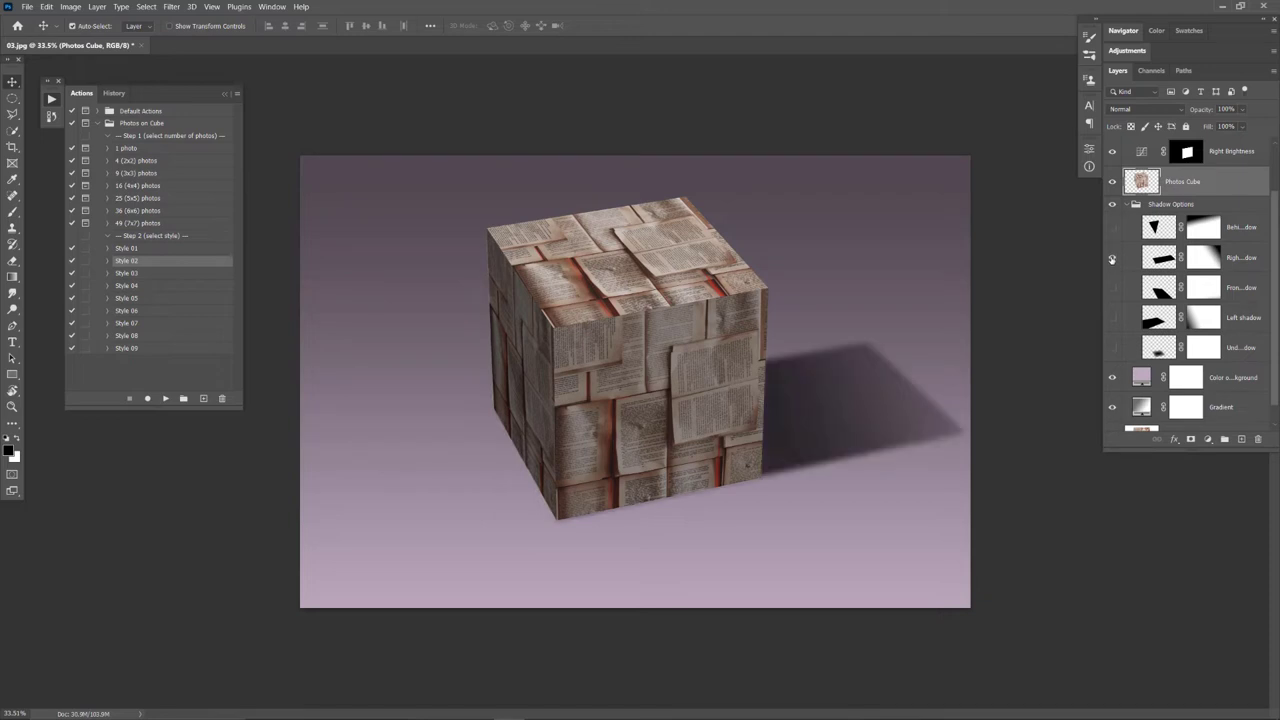
pyautogui.click(1112, 258)
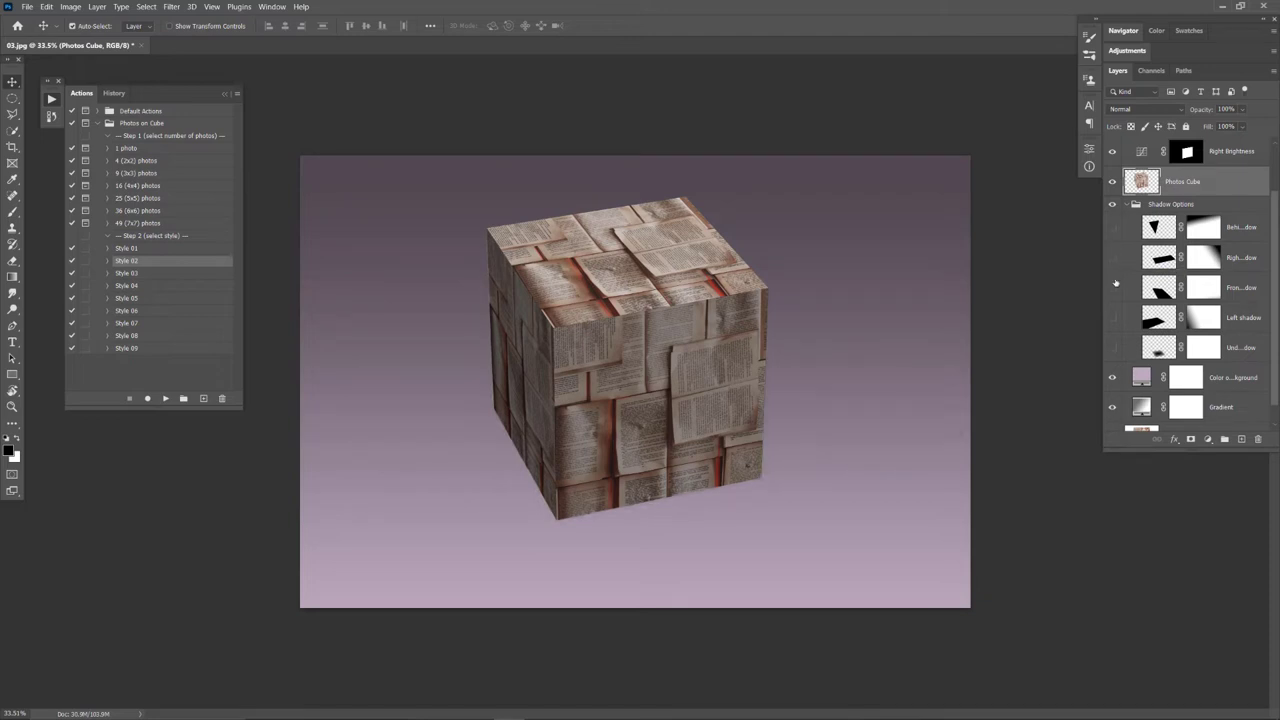
pyautogui.click(1112, 288)
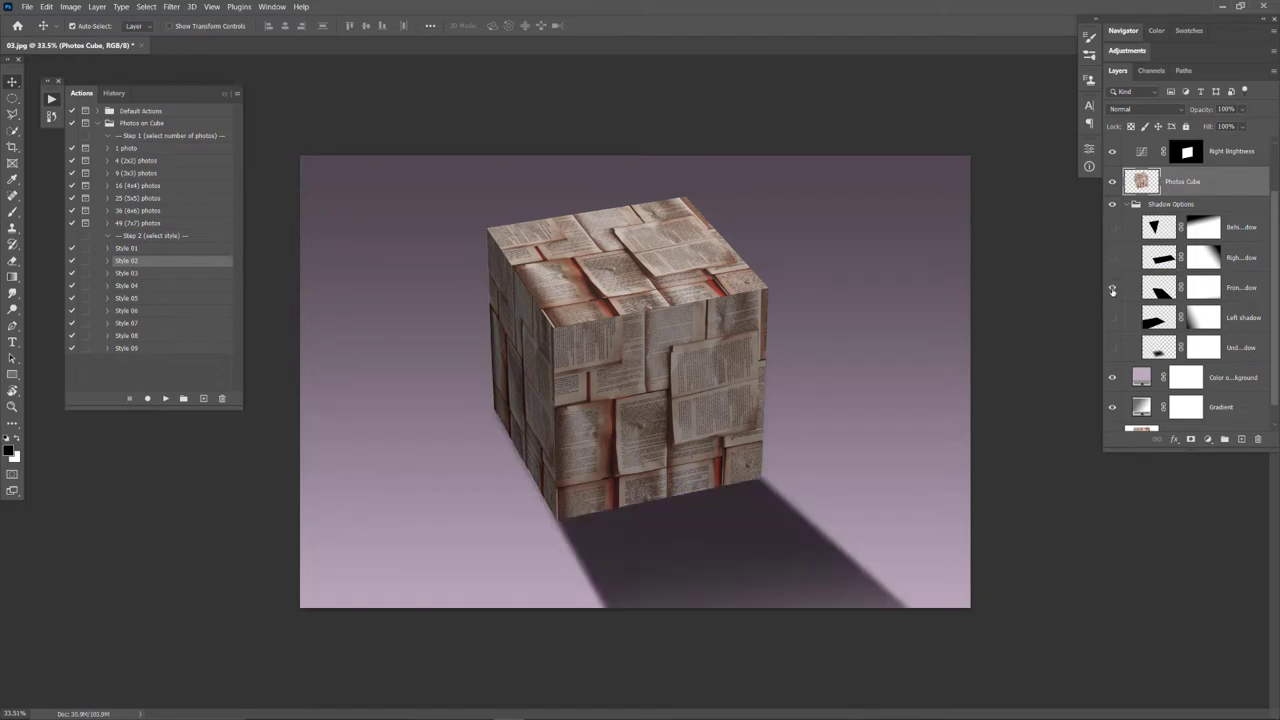
pyautogui.click(1112, 288)
pyautogui.click(1112, 318)
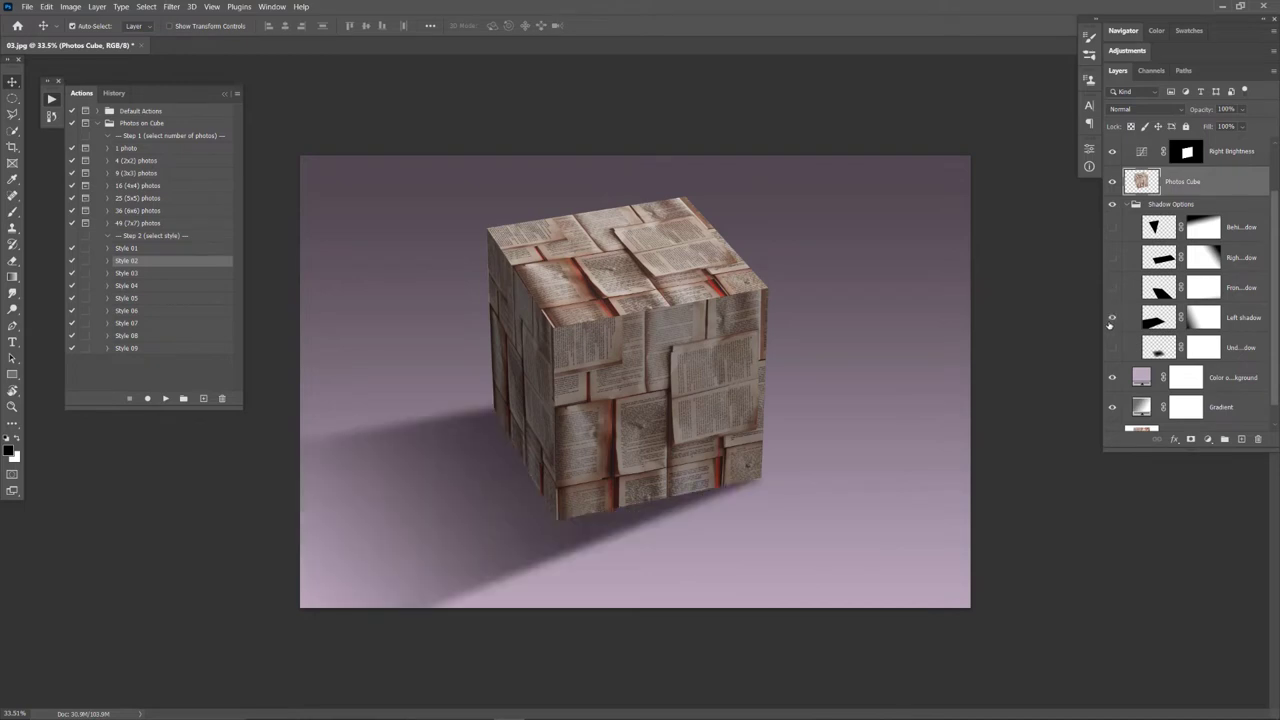
pyautogui.click(1112, 318)
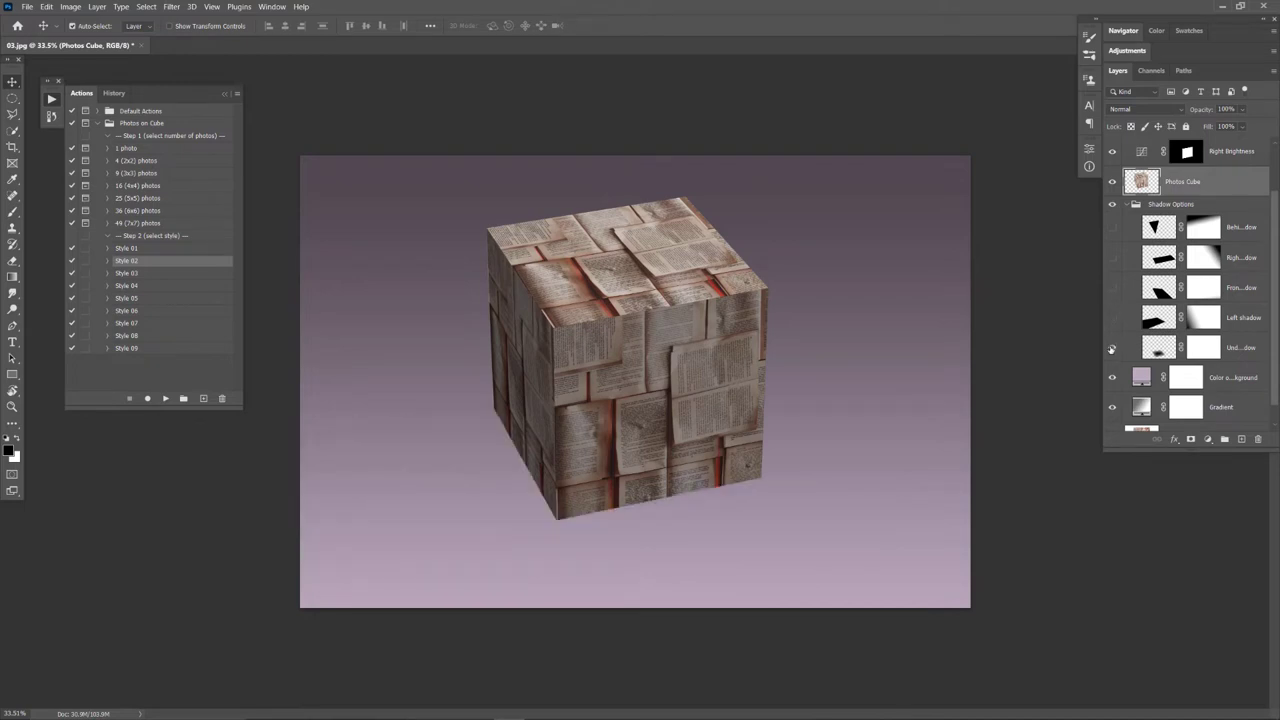
pyautogui.click(1112, 348)
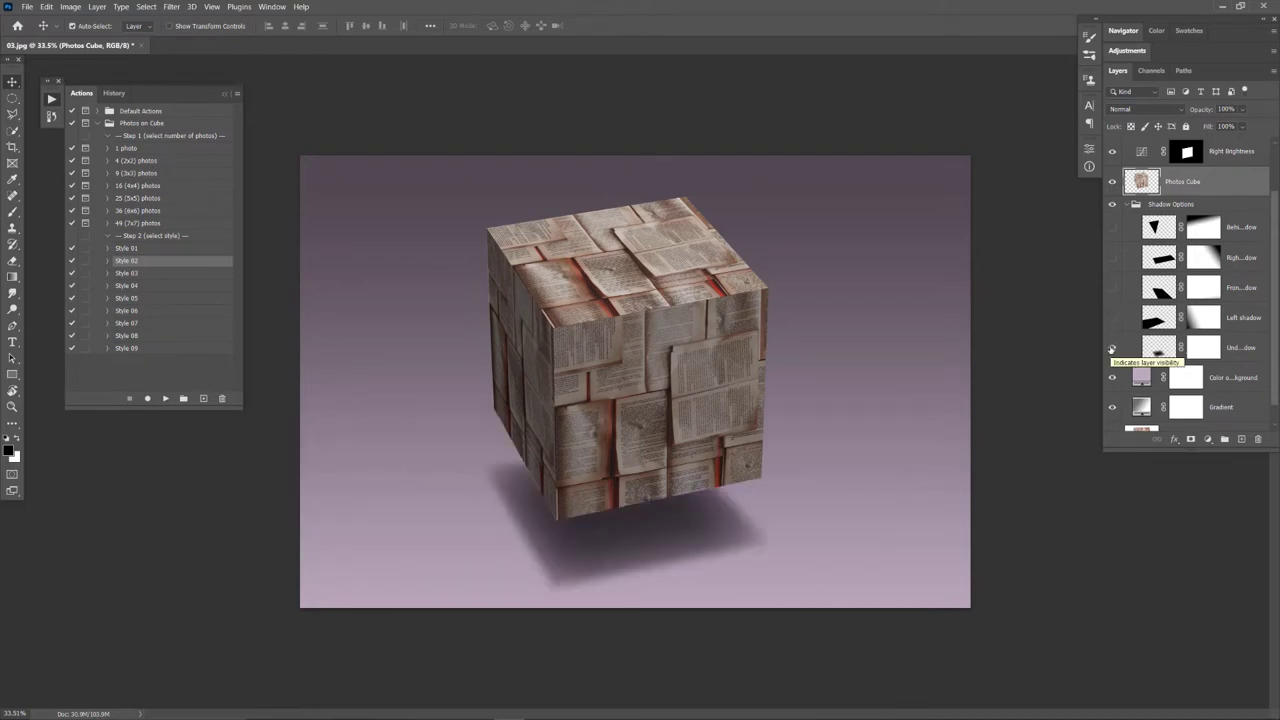
pyautogui.click(1112, 348)
pyautogui.click(1112, 348)
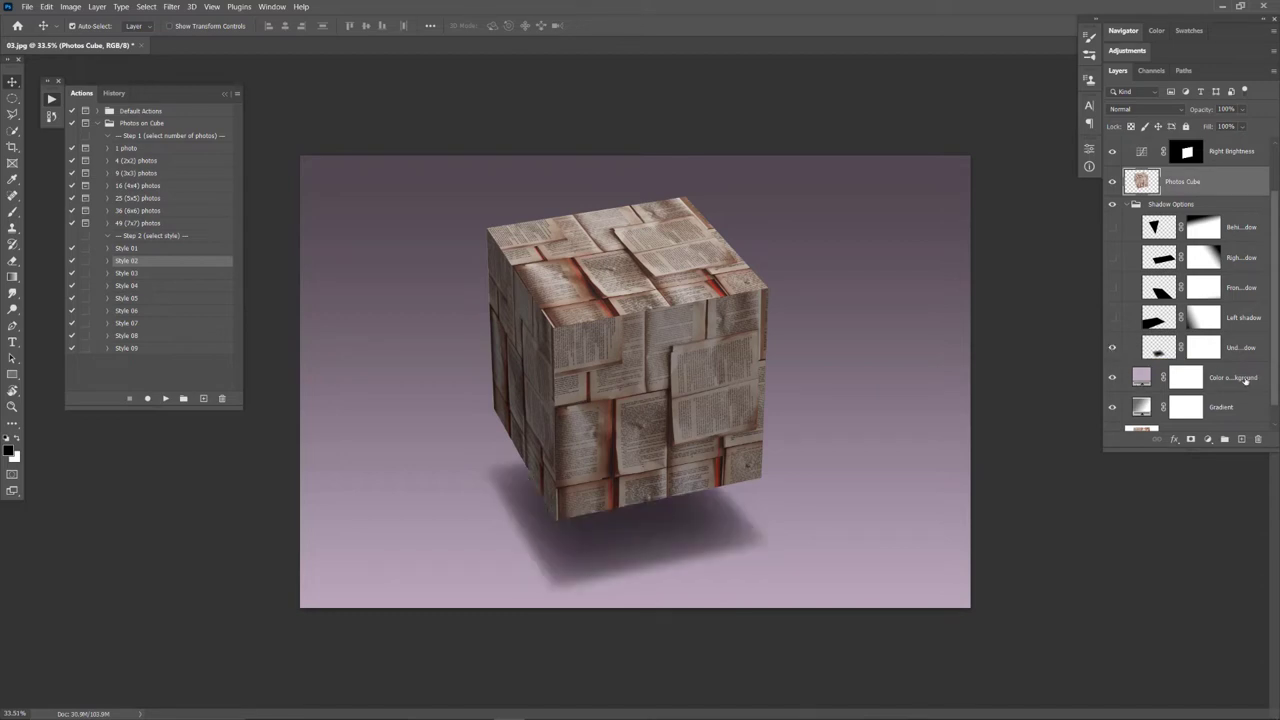
# Recolour the Color Background fill from mauve to a pale neutral grey (e7e5e4)
pyautogui.click(1141, 381)
pyautogui.doubleClick(1141, 381)
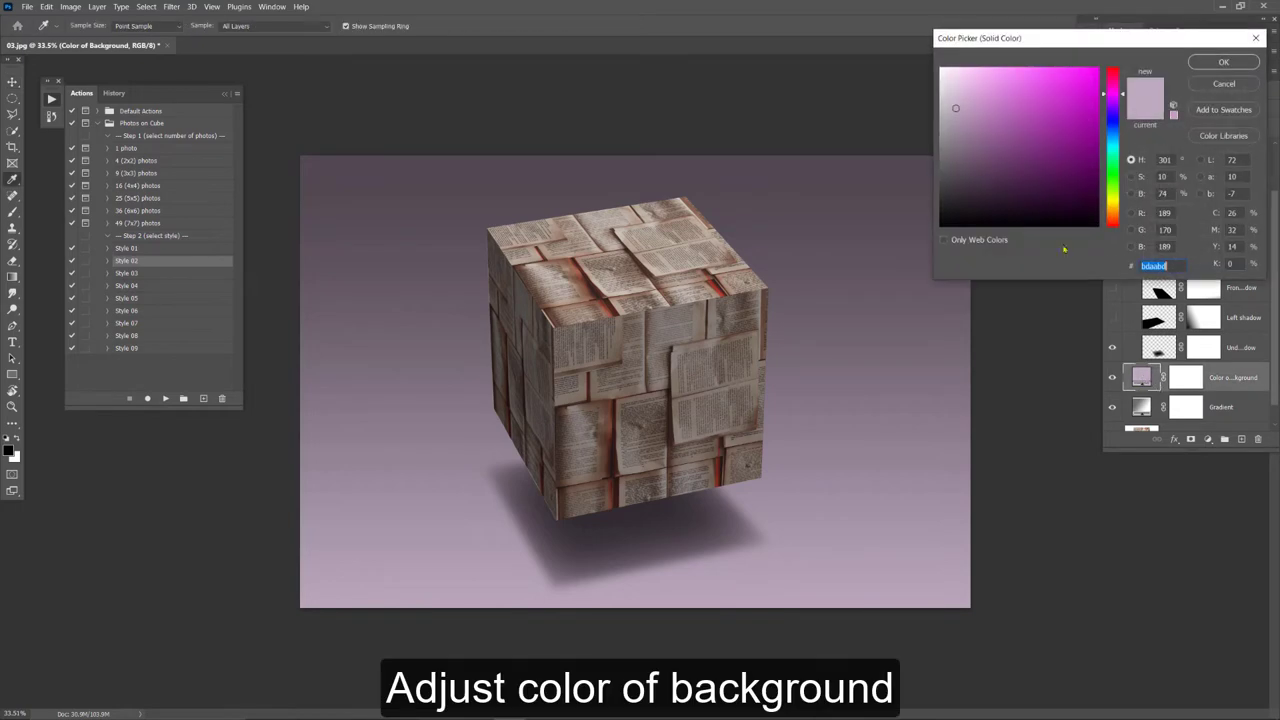
pyautogui.click(988, 137)
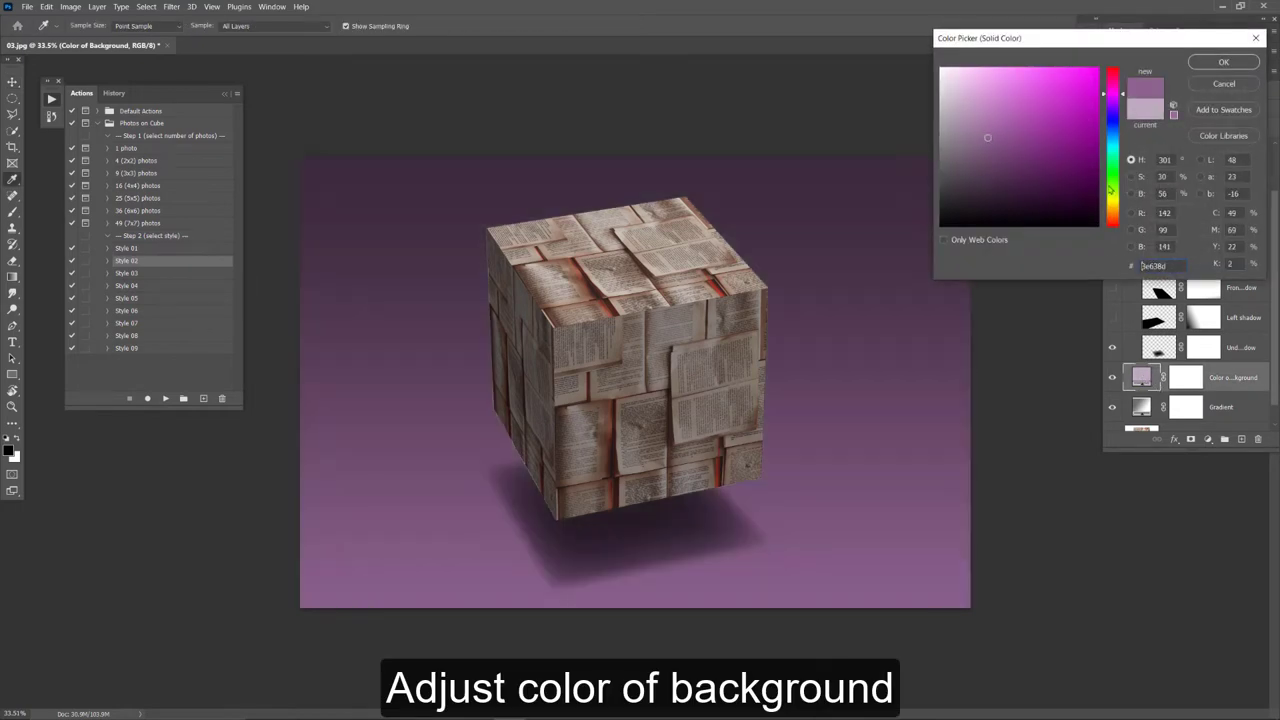
pyautogui.click(1112, 200)
pyautogui.click(1107, 227)
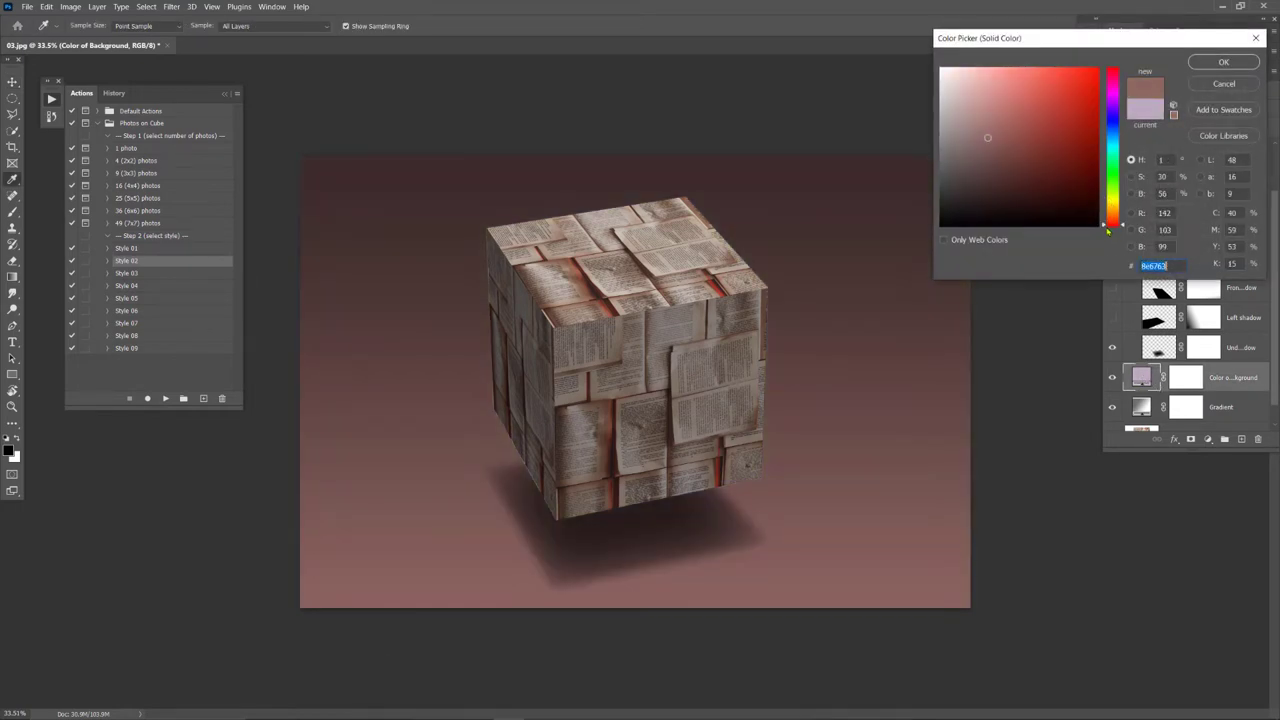
pyautogui.click(1109, 232)
pyautogui.write('f1a485')
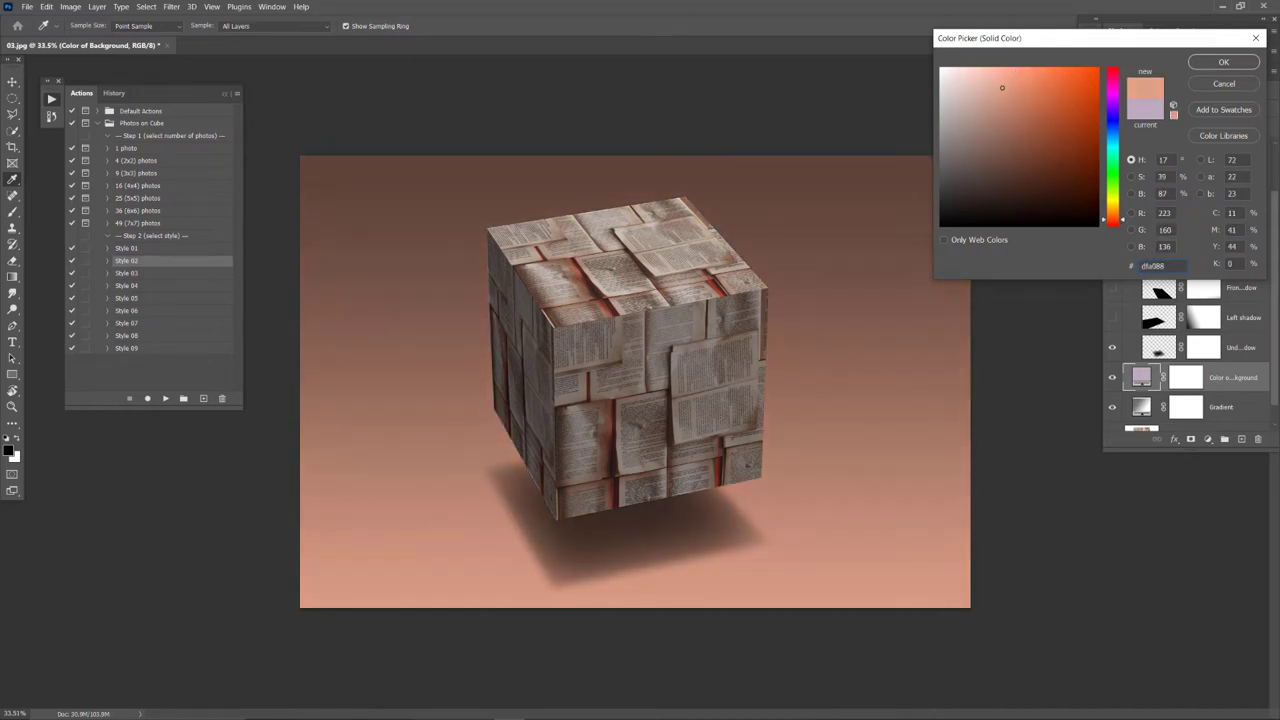
pyautogui.moveTo(1002, 87)
pyautogui.mouseDown()
pyautogui.moveTo(925, 88)
pyautogui.moveTo(938, 101)
pyautogui.moveTo(938, 80)
pyautogui.mouseUp()
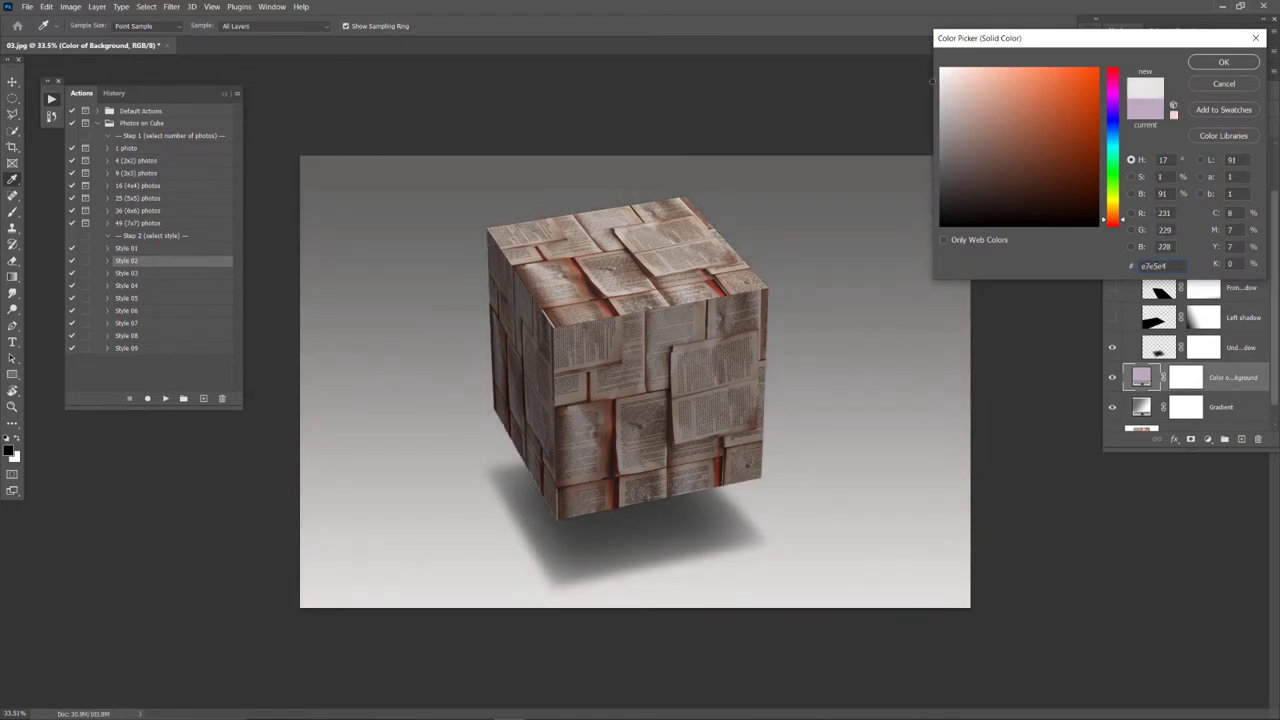
# Confirm the grey backdrop and swap the Under shadow for the Right shadow
pyautogui.click(1223, 63)
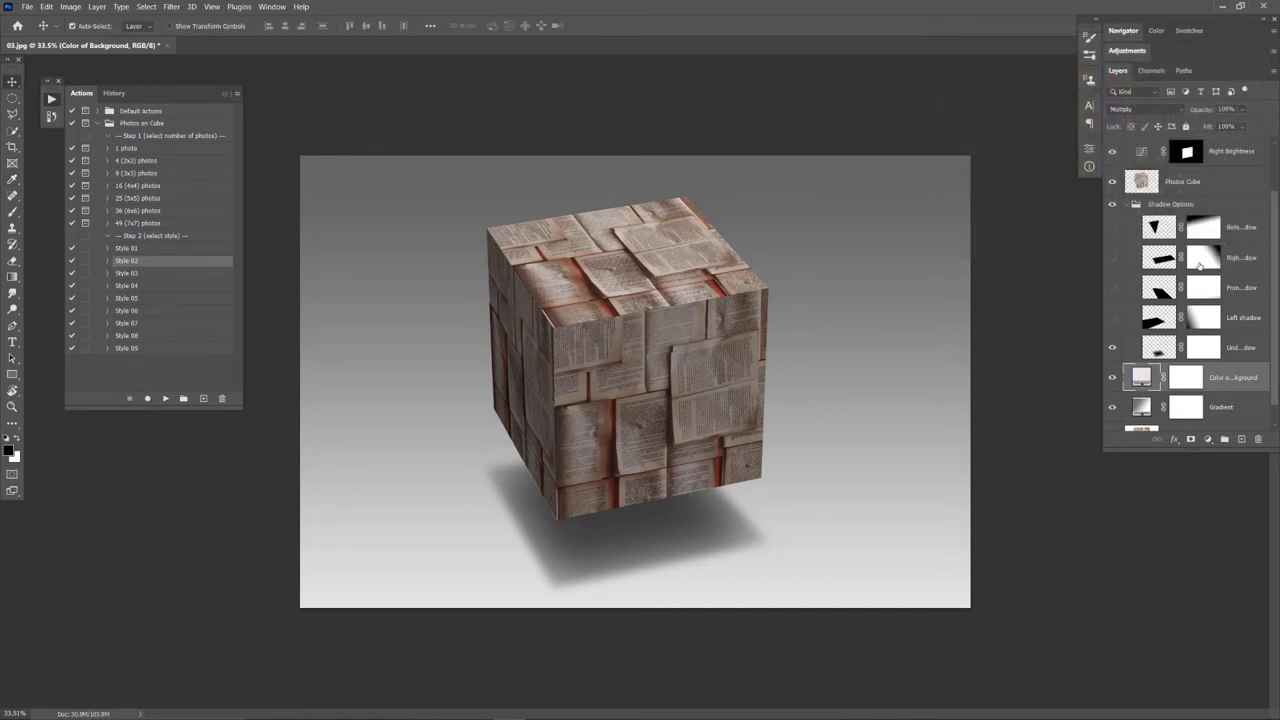
pyautogui.scroll(-1, 1159, 390)
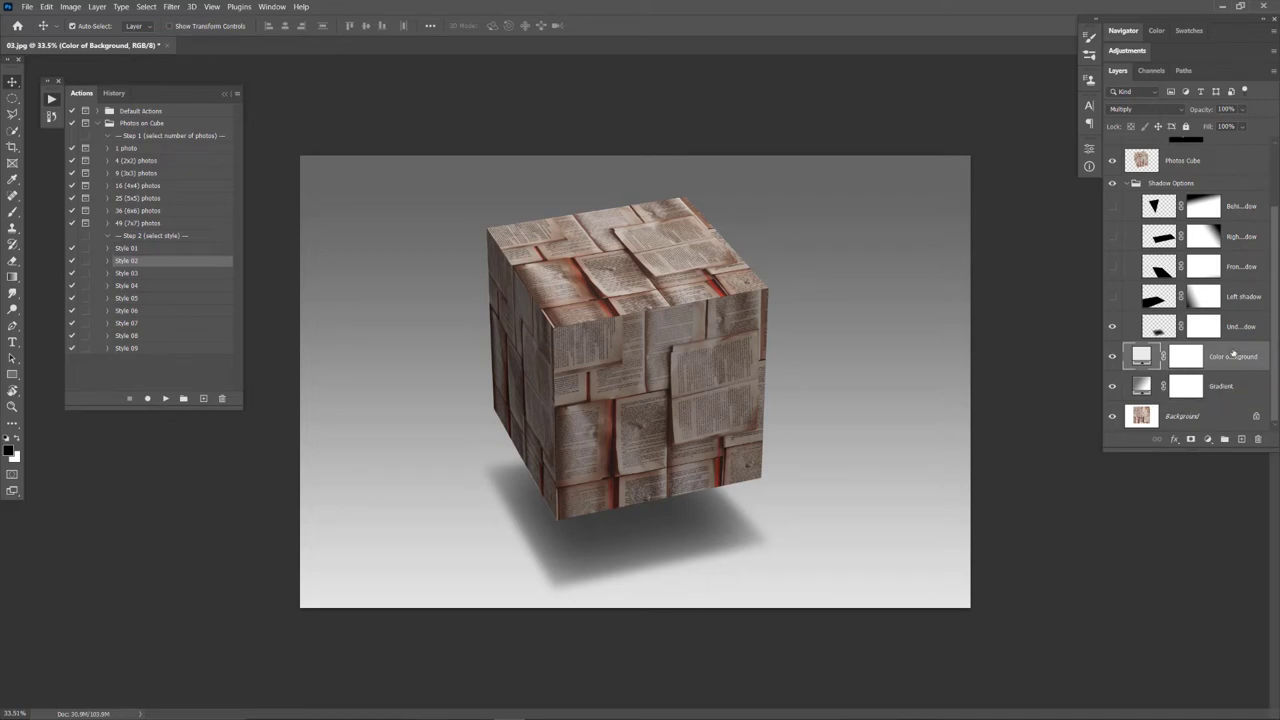
pyautogui.click(1112, 326)
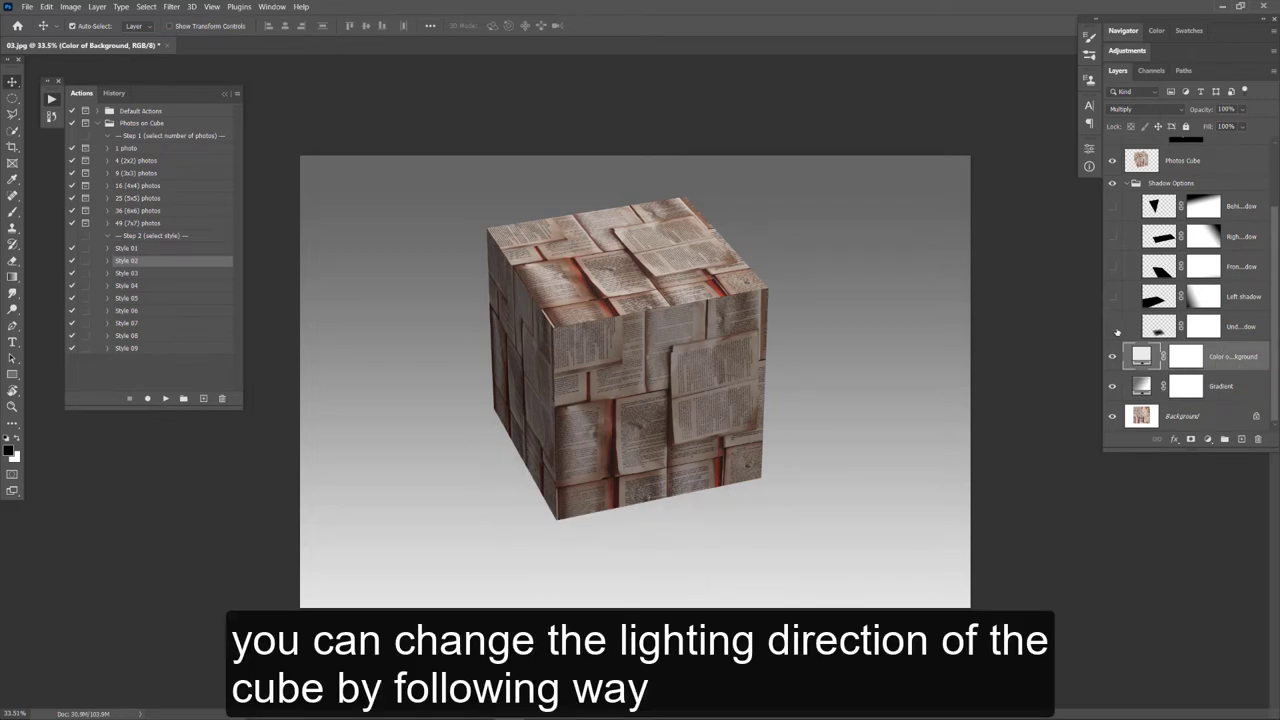
pyautogui.click(1112, 236)
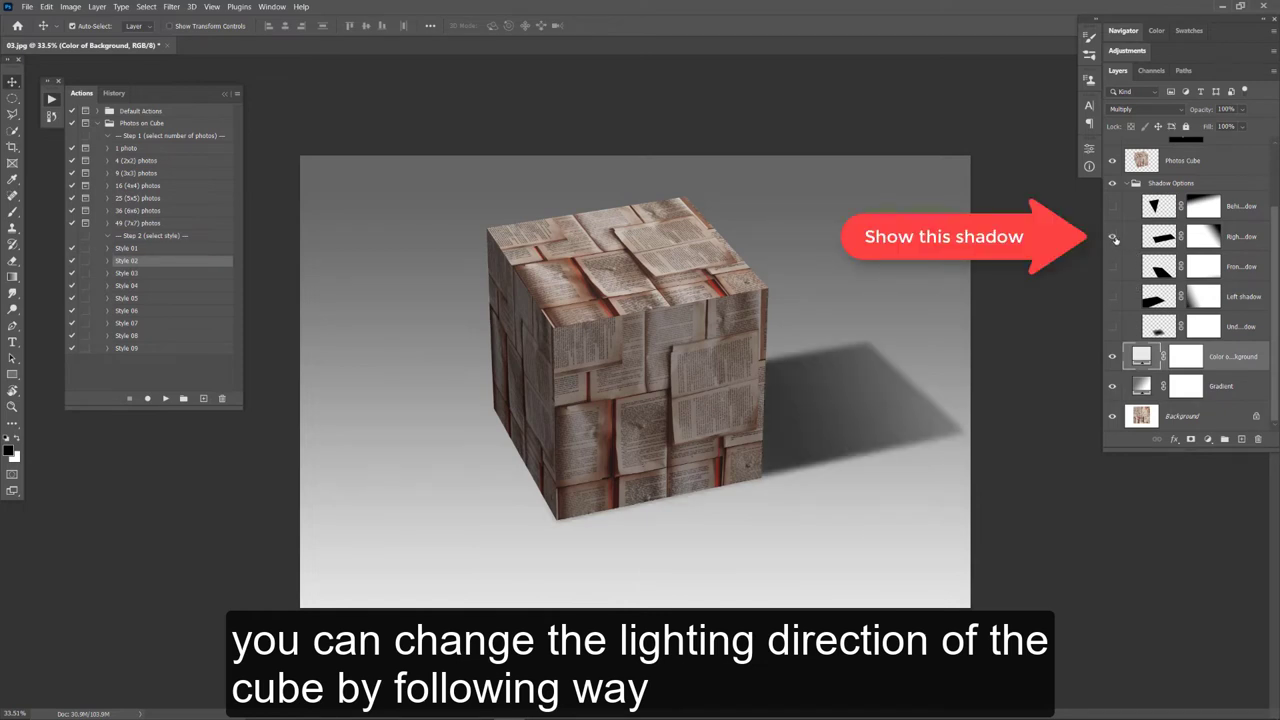
pyautogui.click(1132, 185)
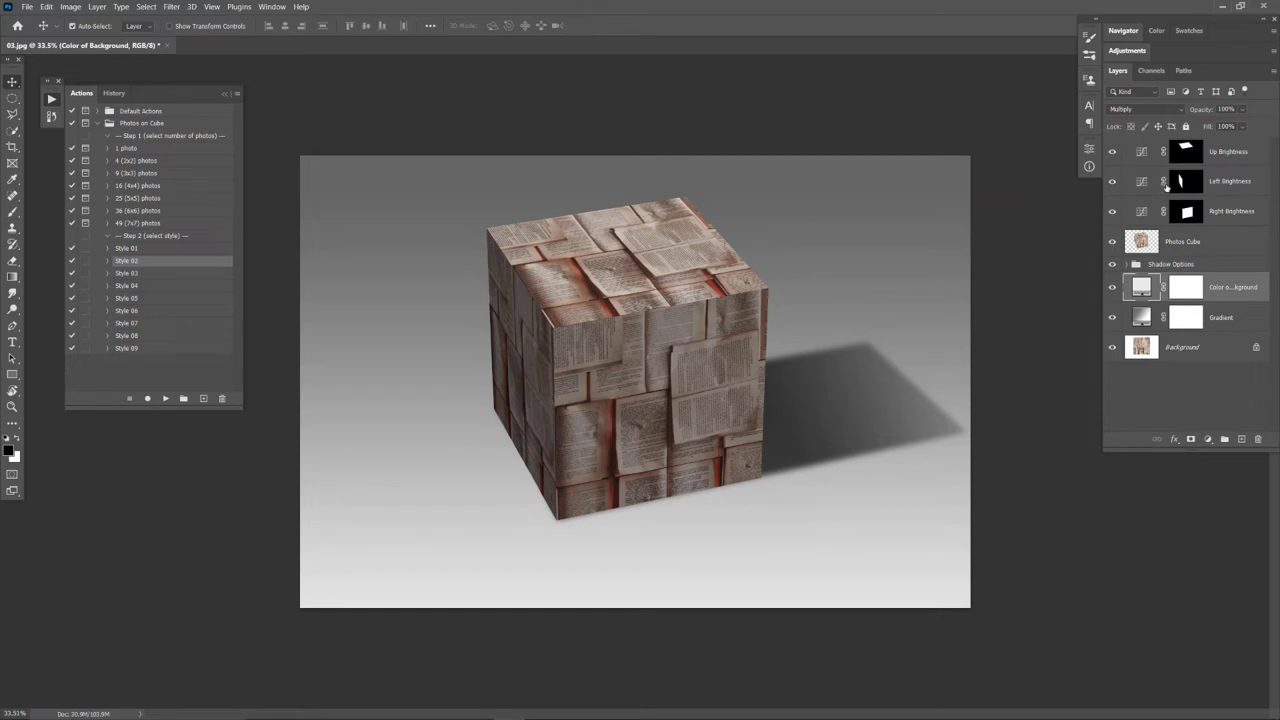
# Brighten the Left Brightness curve and darken the Right and Up Brightness curves (top output 170)
pyautogui.doubleClick(1142, 182)
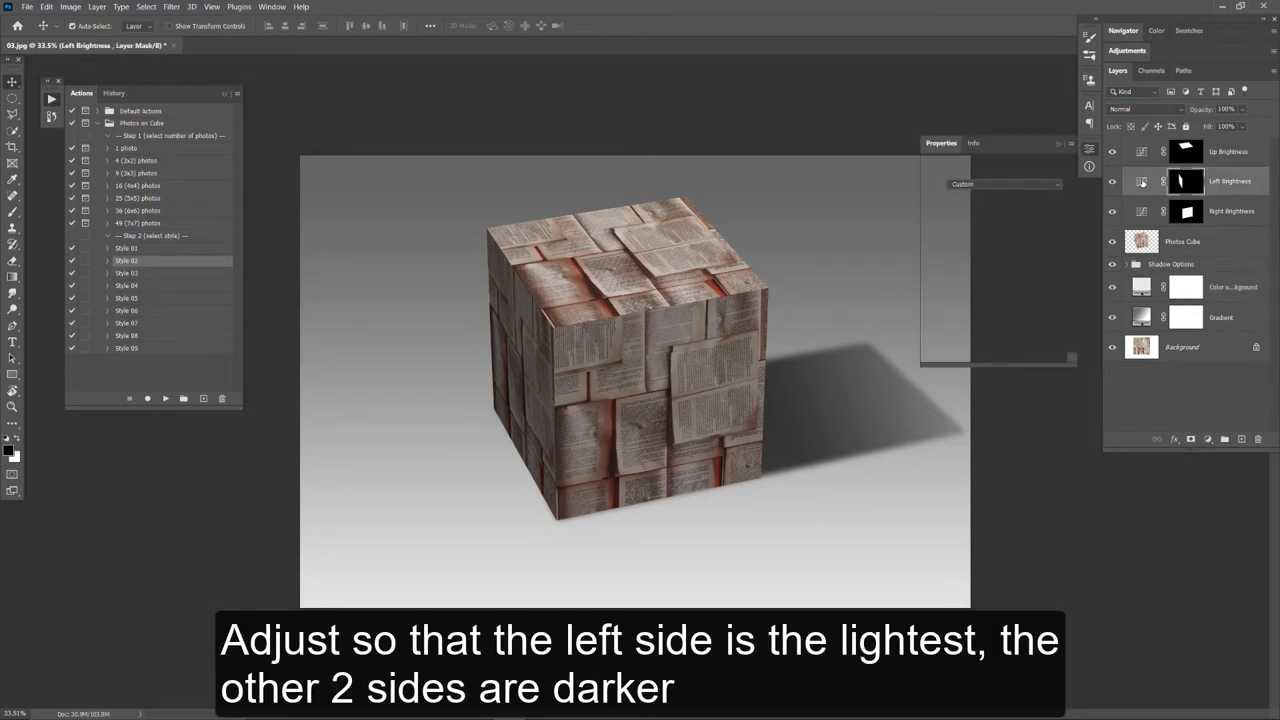
pyautogui.moveTo(1053, 276); pyautogui.dragTo(1054, 227)
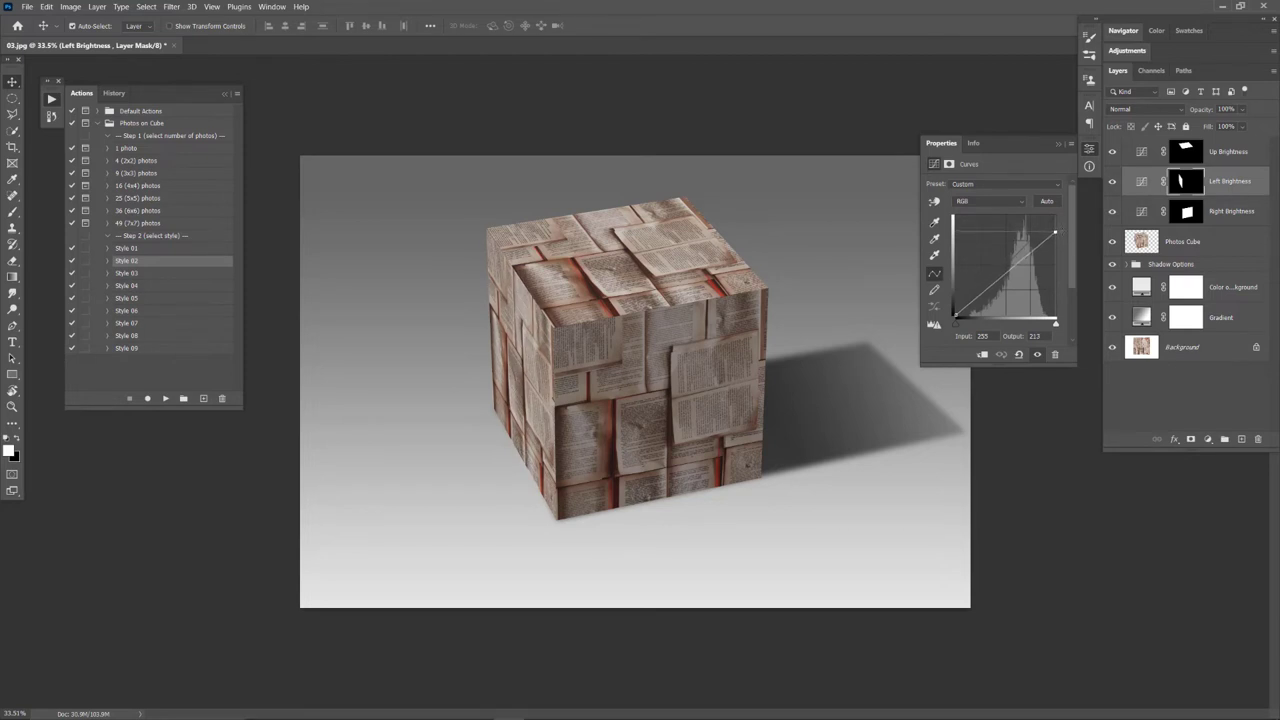
pyautogui.click(1143, 213)
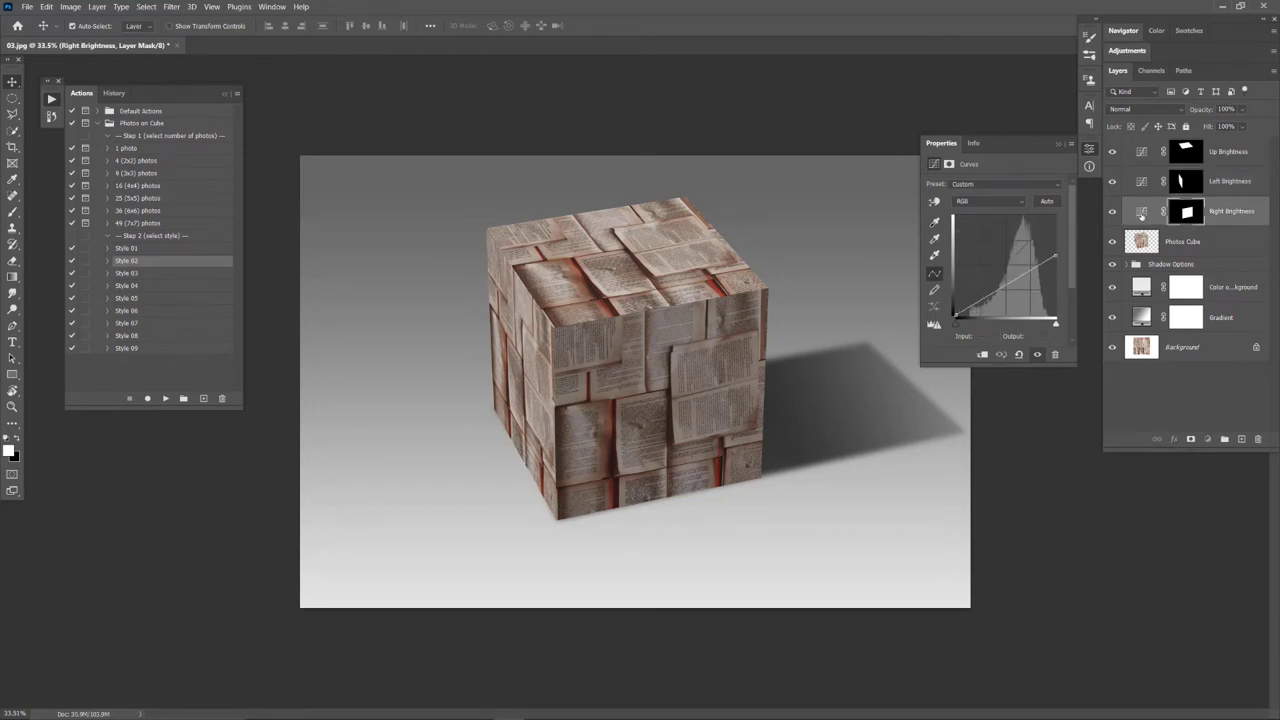
pyautogui.click(1141, 213)
pyautogui.moveTo(1055, 256); pyautogui.dragTo(1055, 272)
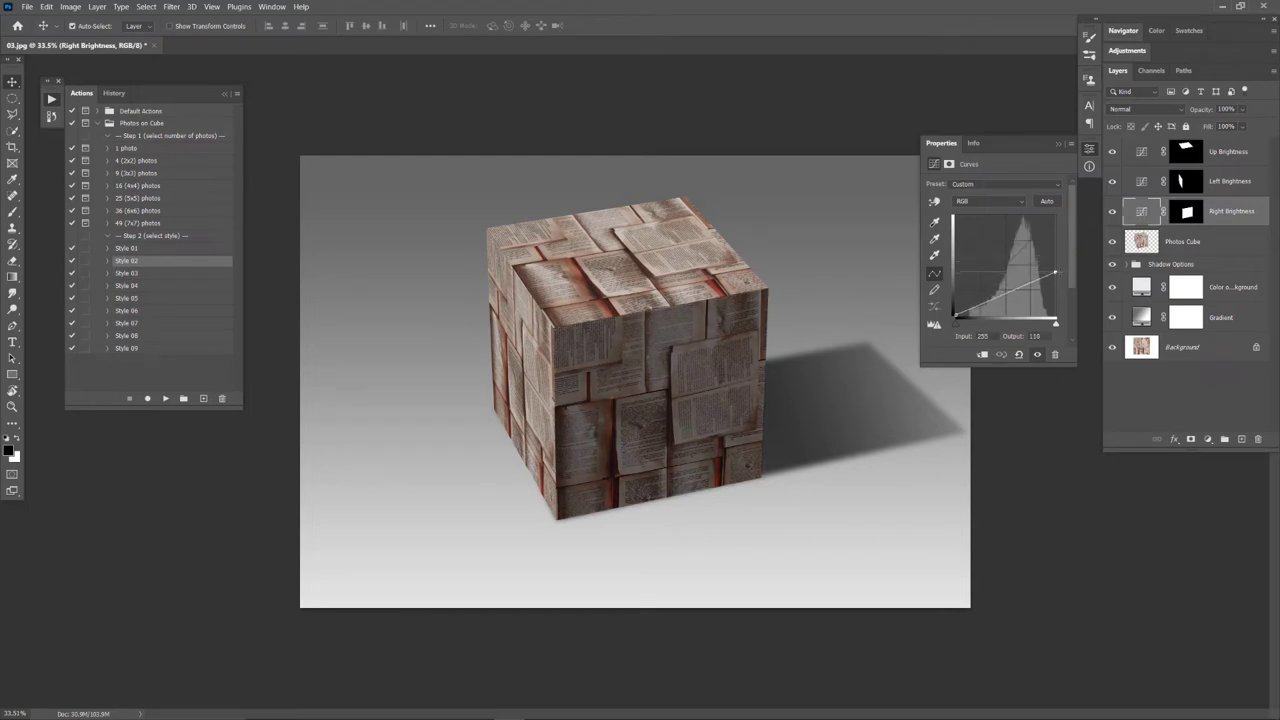
pyautogui.click(1140, 153)
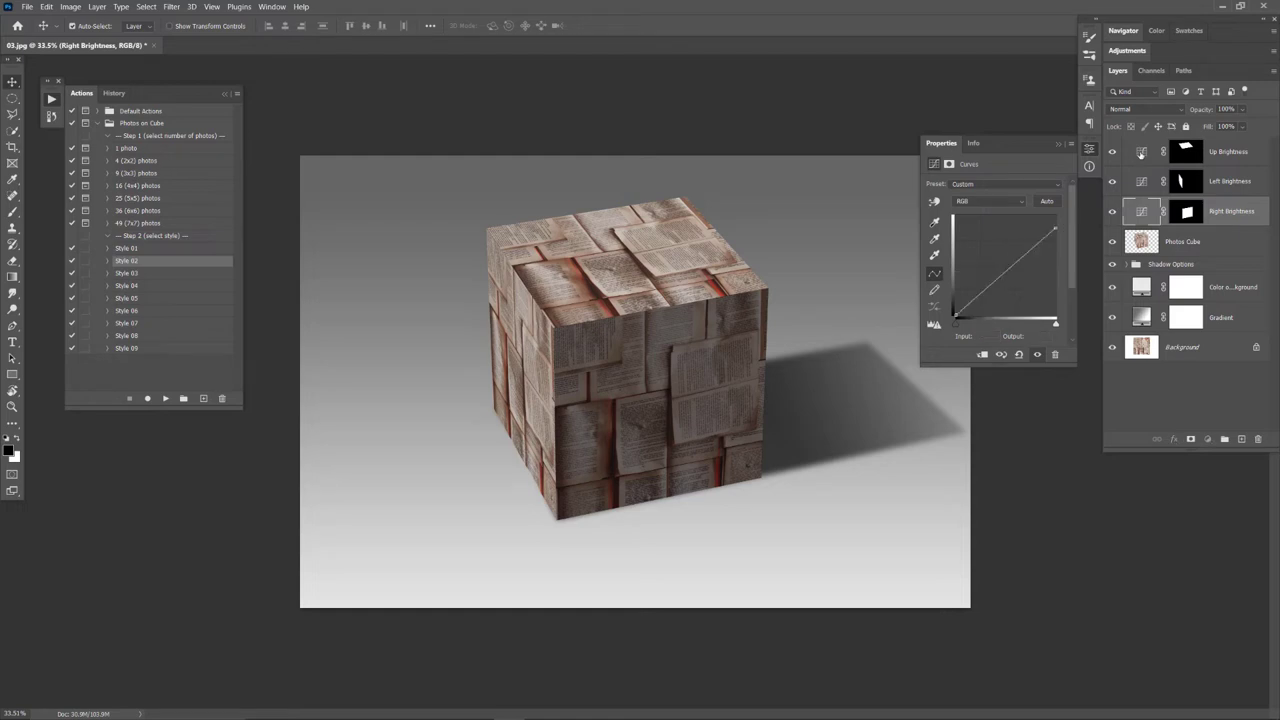
pyautogui.moveTo(1055, 229); pyautogui.dragTo(1055, 249)
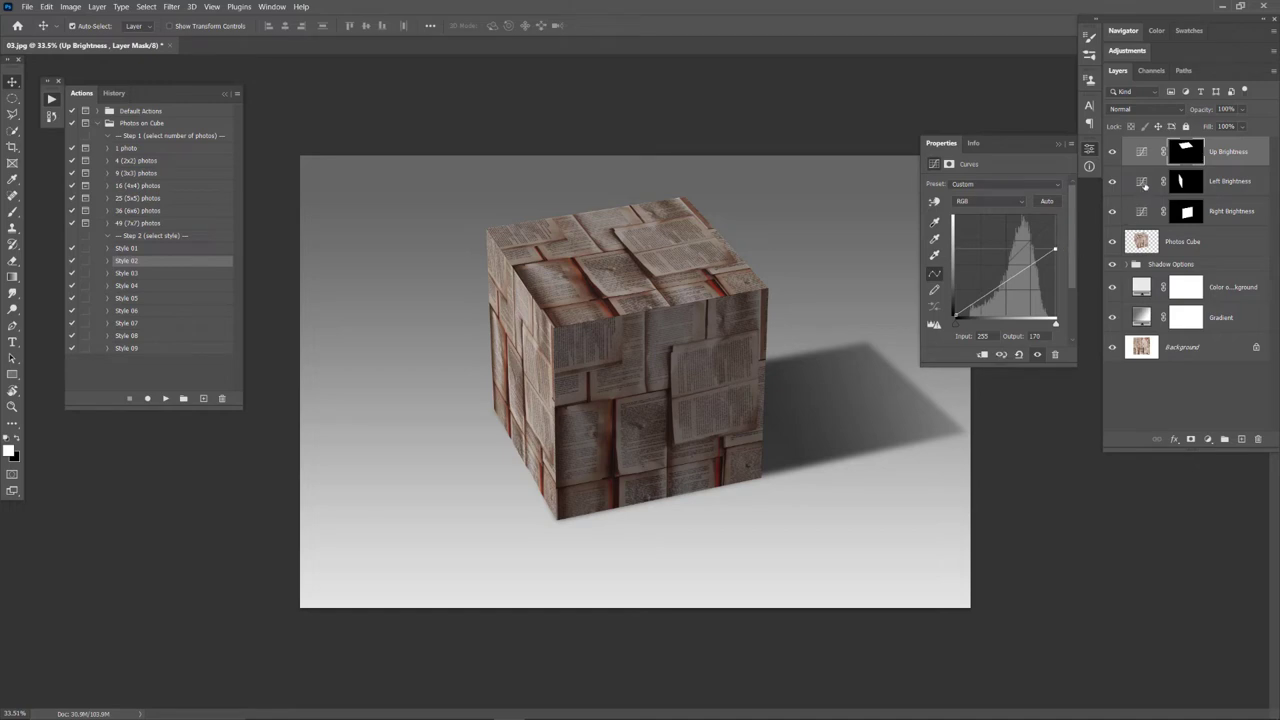
# Refine the curves: left face up to output 226, right face darkest at 100
pyautogui.click(1143, 185)
pyautogui.moveTo(1056, 233); pyautogui.dragTo(1056, 227)
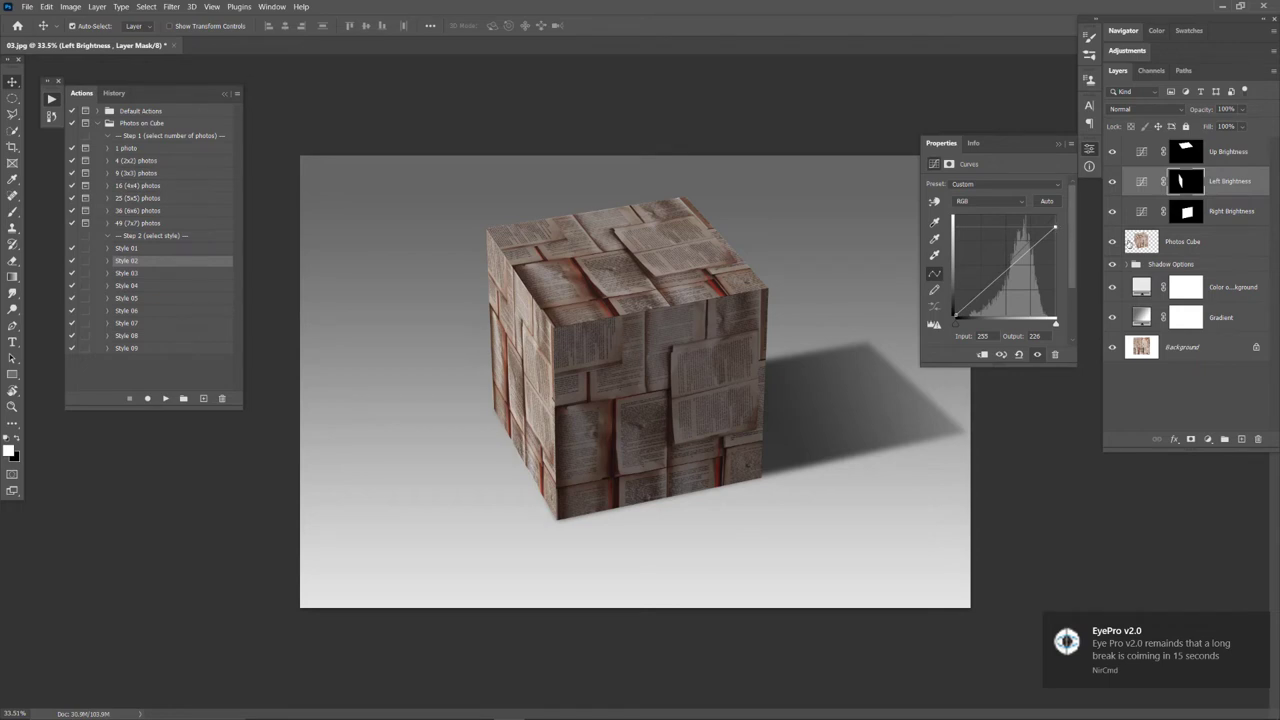
pyautogui.click(1140, 215)
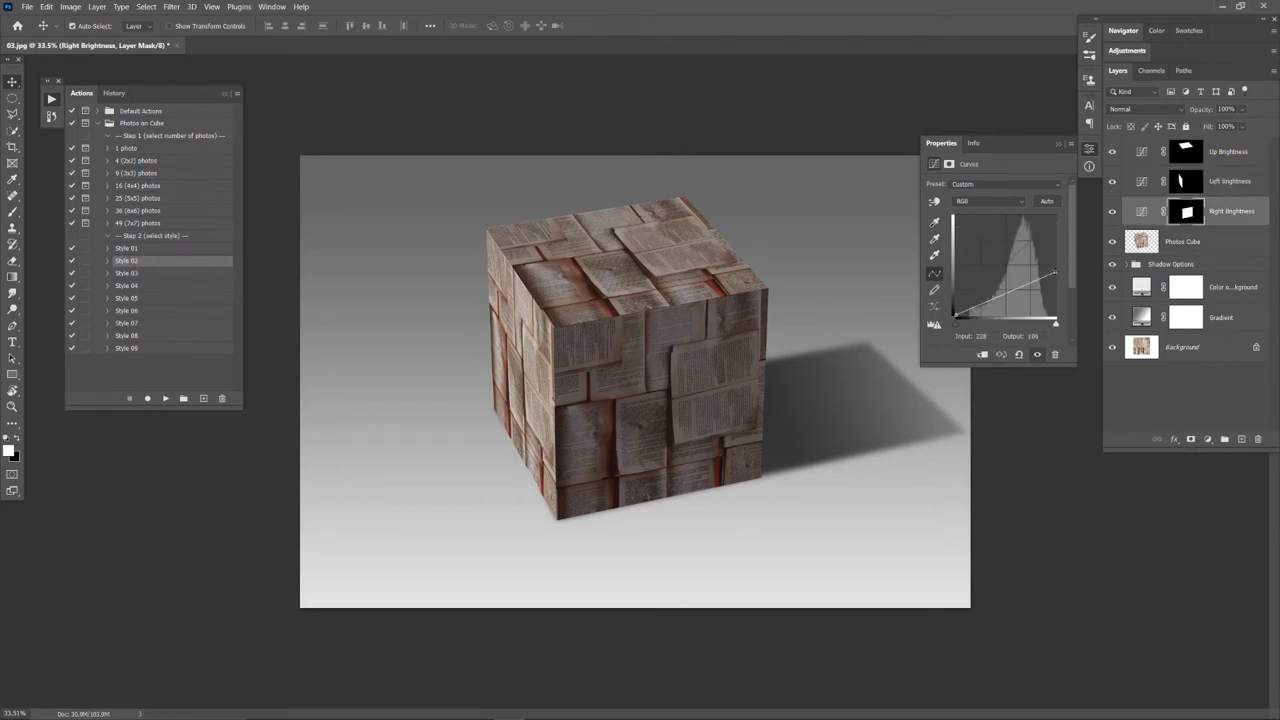
pyautogui.moveTo(1055, 271); pyautogui.dragTo(1055, 276)
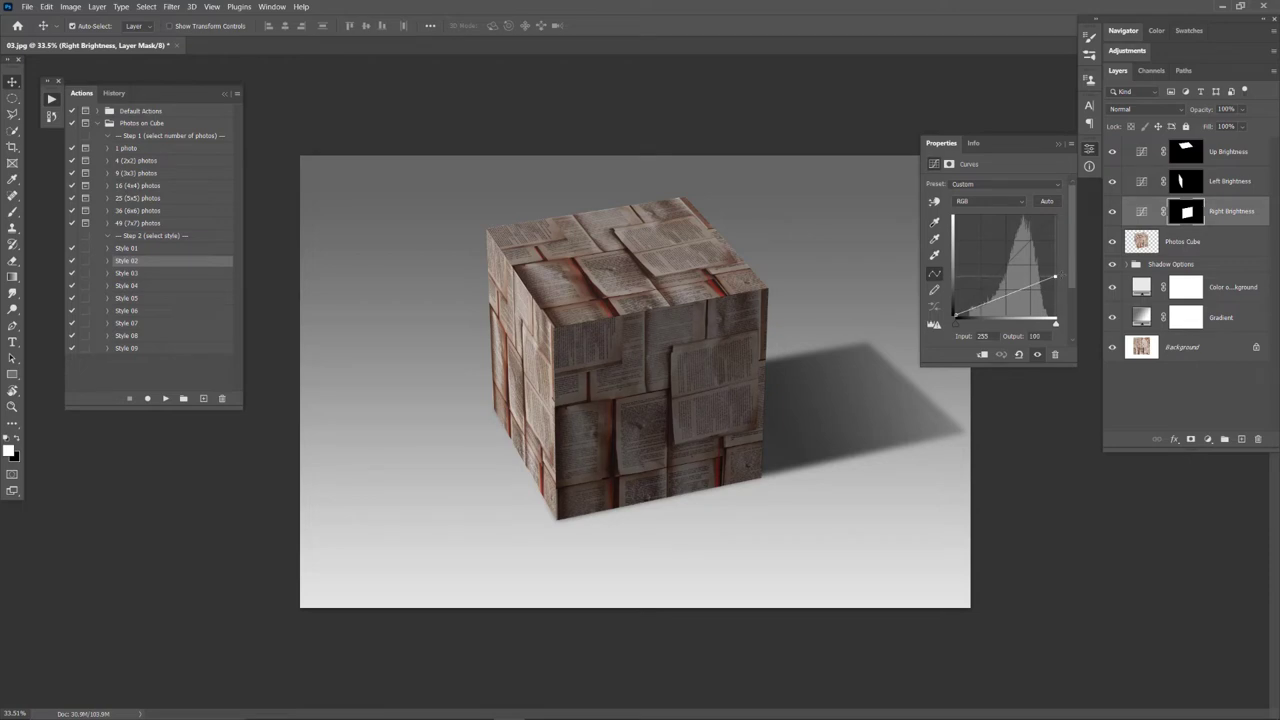
pyautogui.click(947, 150)
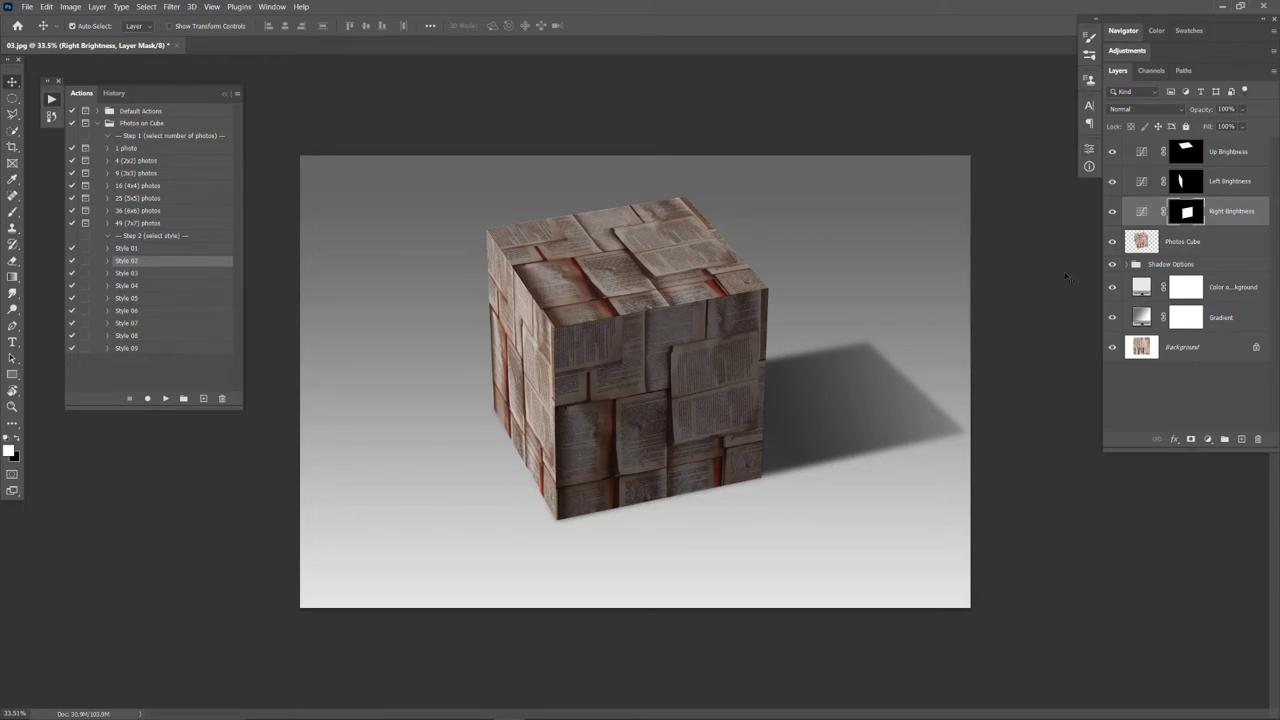
# In Shadow Options, hide the right cast shadow and show the shadow falling behind-left
pyautogui.click(1127, 264)
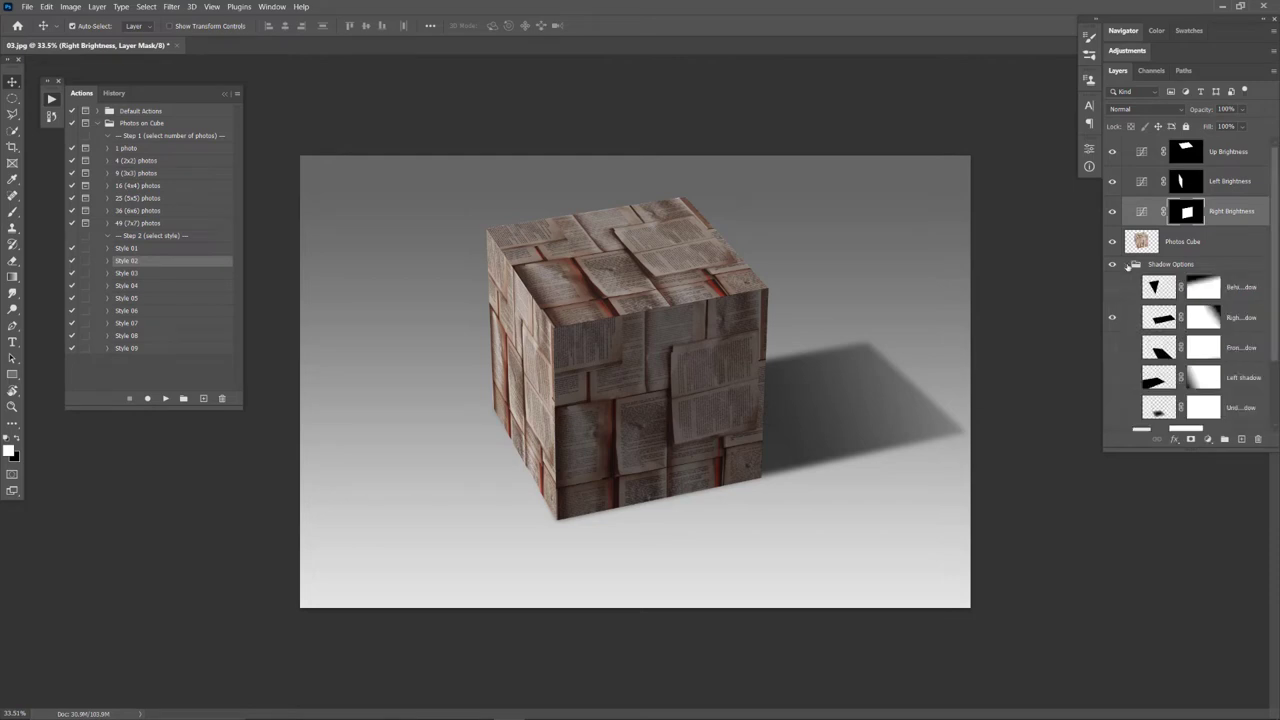
pyautogui.click(1112, 318)
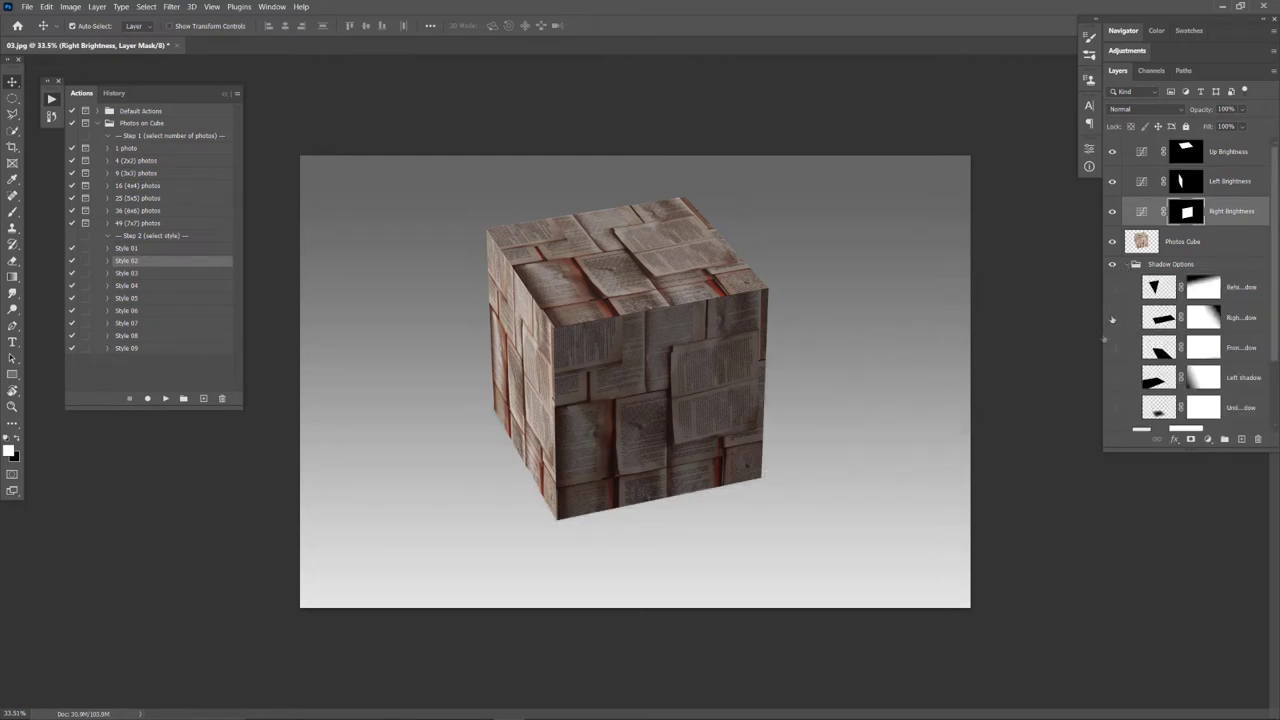
pyautogui.click(1111, 288)
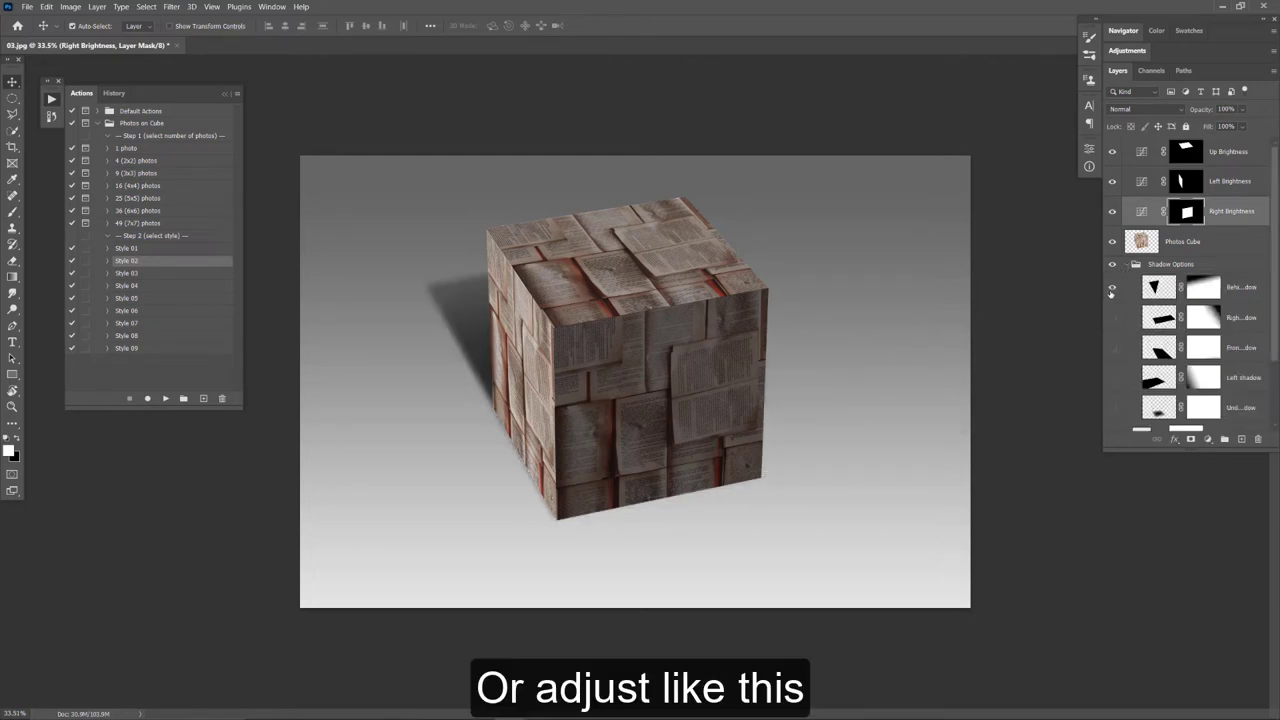
pyautogui.click(1128, 265)
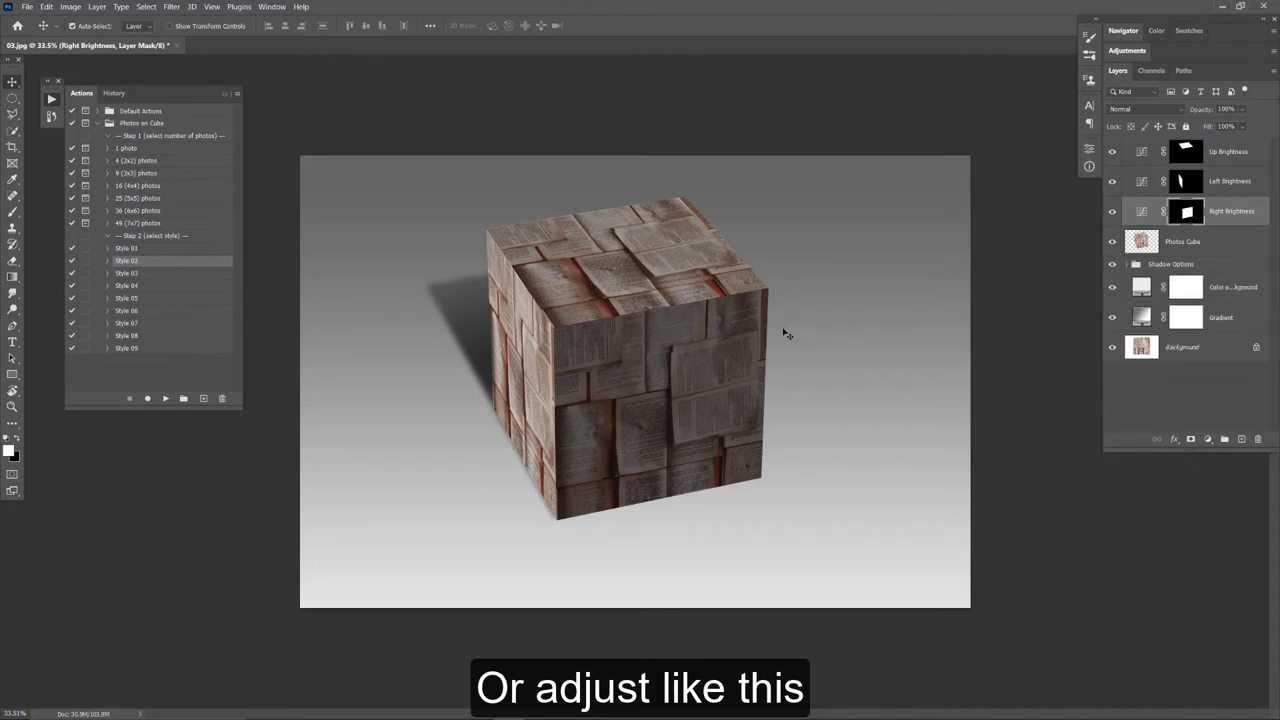
# Raise the Right Brightness curve and lower the Left Brightness curve to output 109
pyautogui.doubleClick(1141, 211)
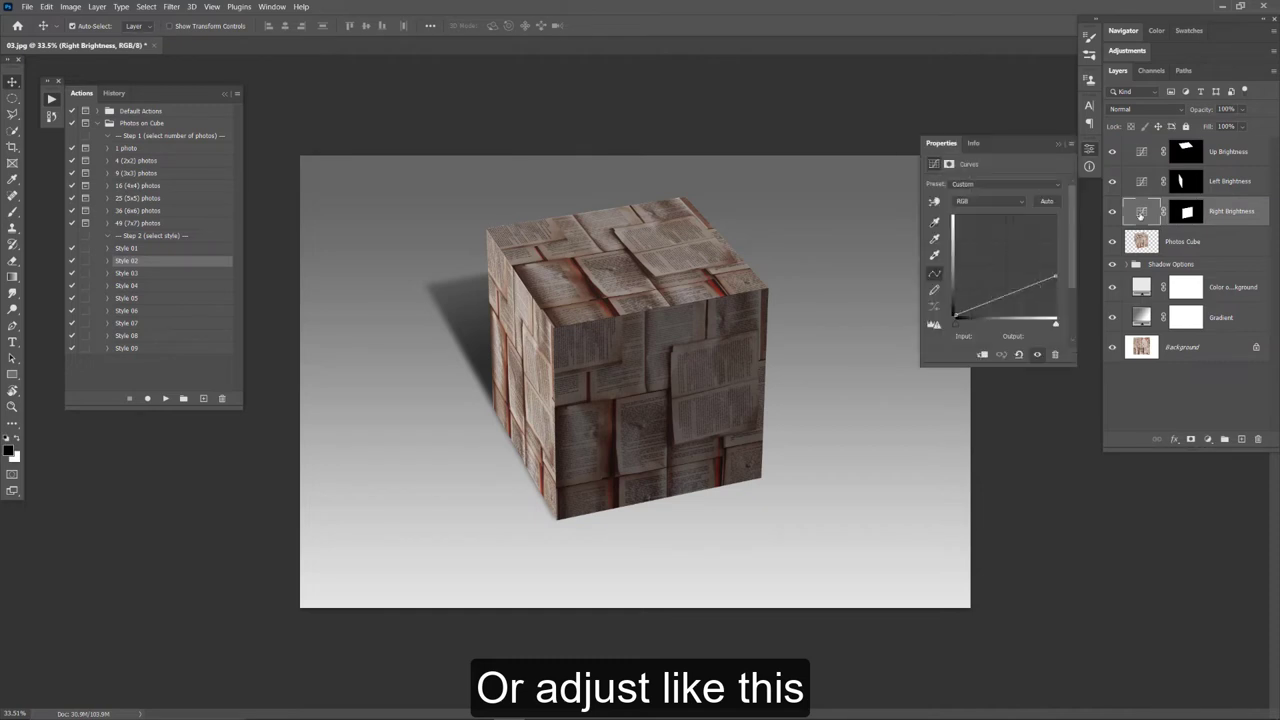
pyautogui.moveTo(1052, 276); pyautogui.dragTo(1055, 232)
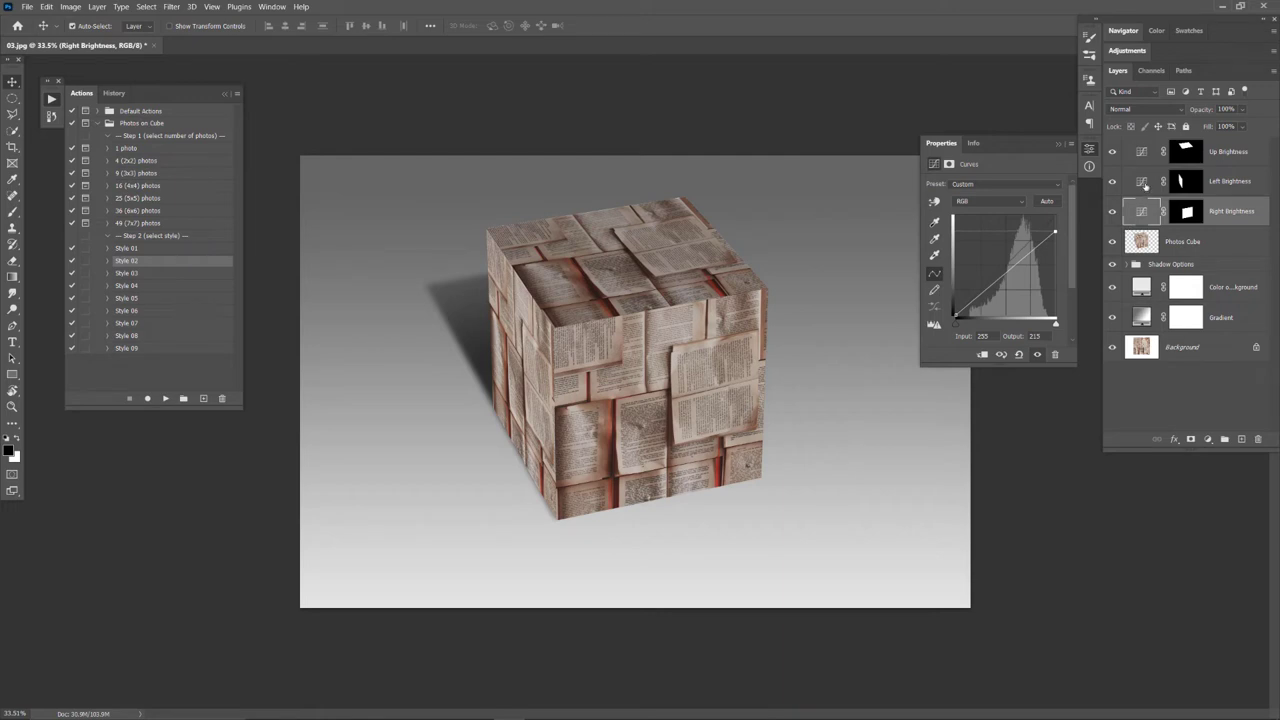
pyautogui.click(1142, 182)
pyautogui.moveTo(1056, 229)
pyautogui.mouseDown()
pyautogui.moveTo(1055, 290)
pyautogui.moveTo(1054, 243)
pyautogui.mouseUp()
pyautogui.click(1148, 158)
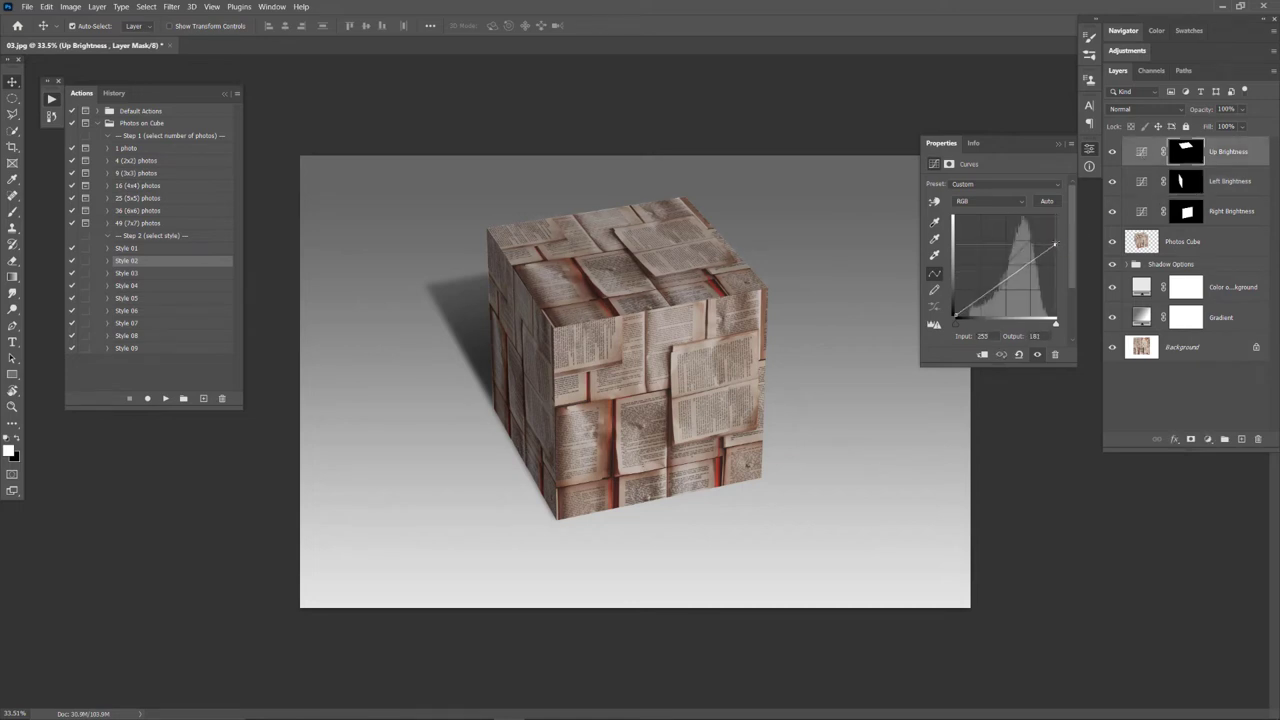
pyautogui.doubleClick(940, 143)
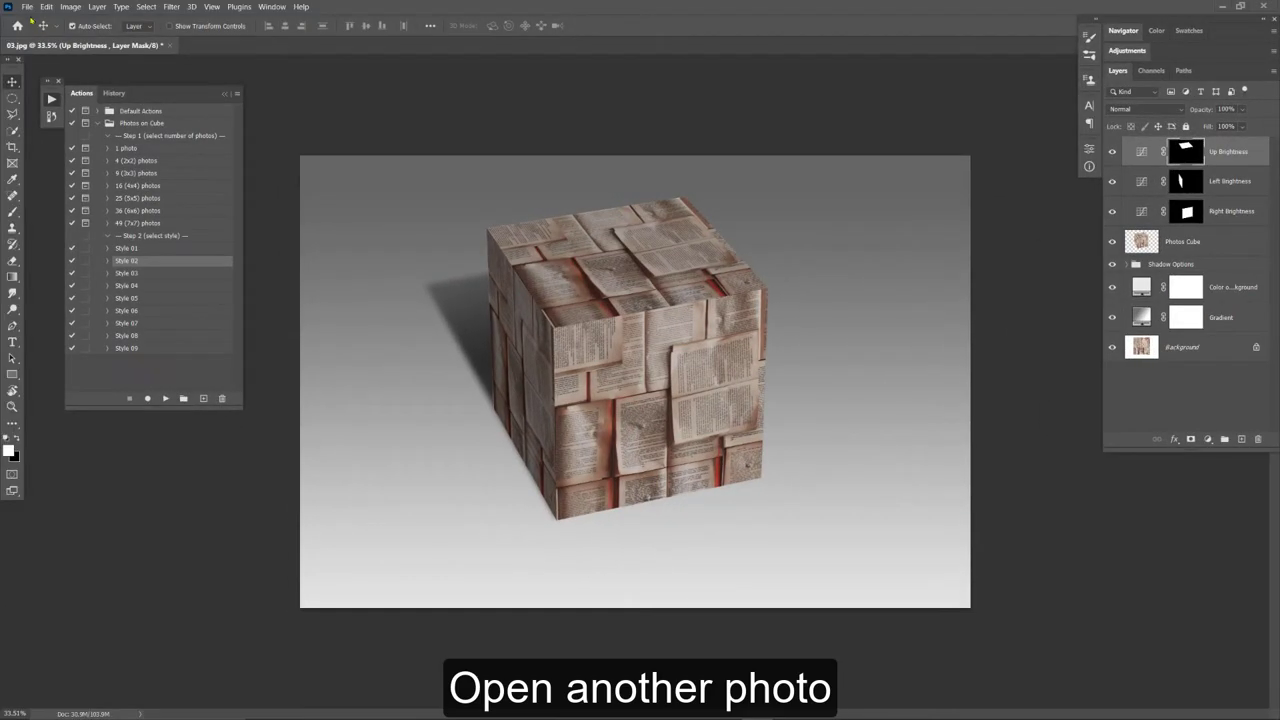
# Open the hummingbird image 23.jpg from the Unsplash folder through File > Open
pyautogui.click(28, 7)
pyautogui.click(45, 33)
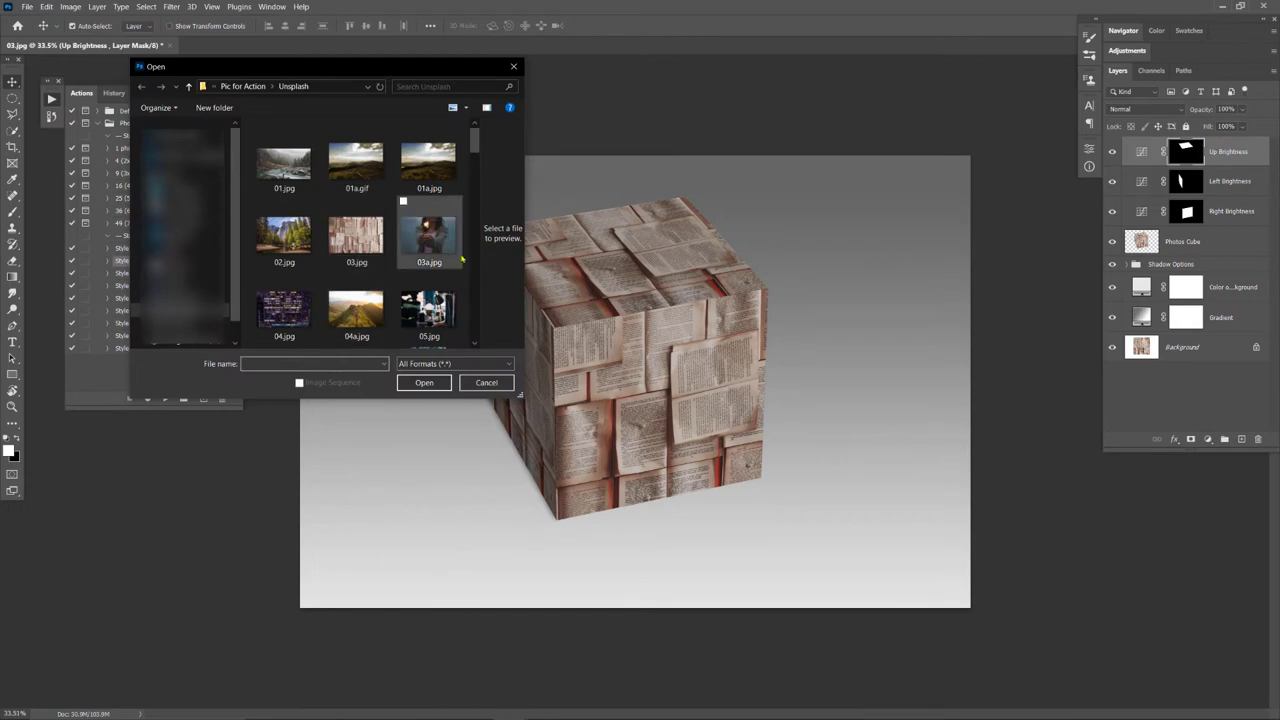
pyautogui.scroll(-1, 287, 247)
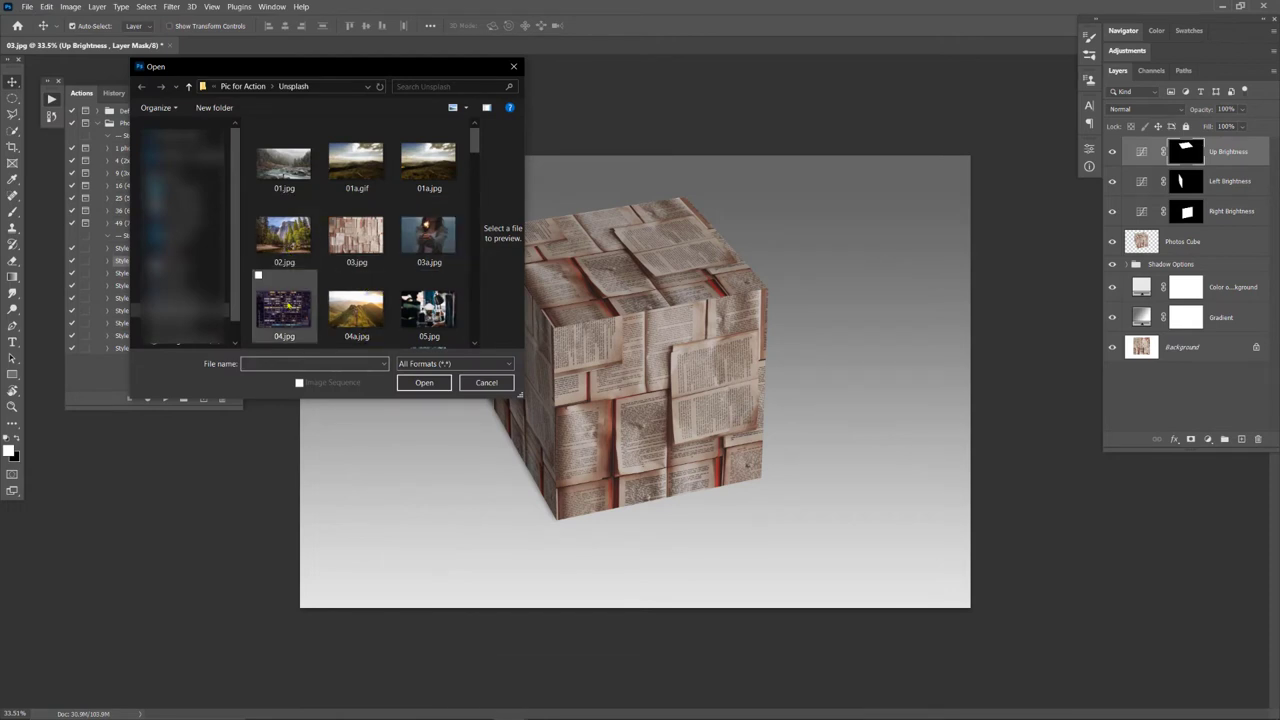
pyautogui.scroll(-3, 288, 300)
pyautogui.scroll(-2, 288, 306)
pyautogui.scroll(-1, 288, 307)
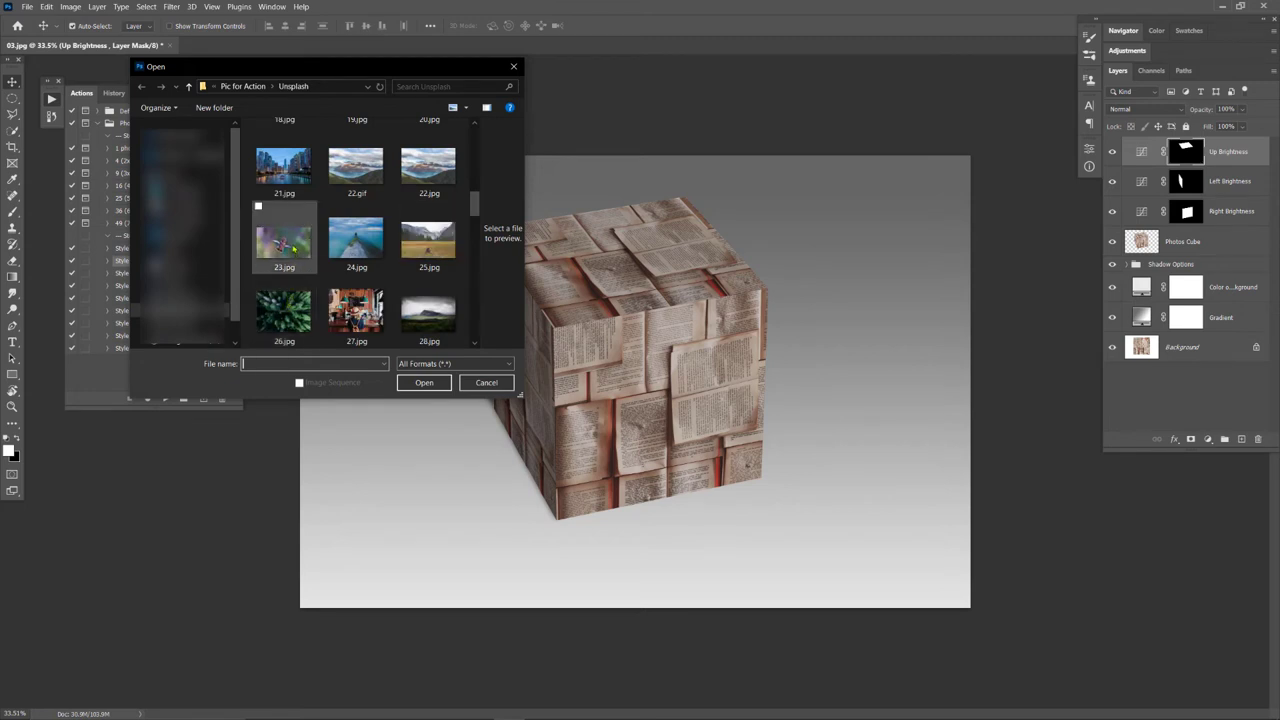
pyautogui.click(293, 247)
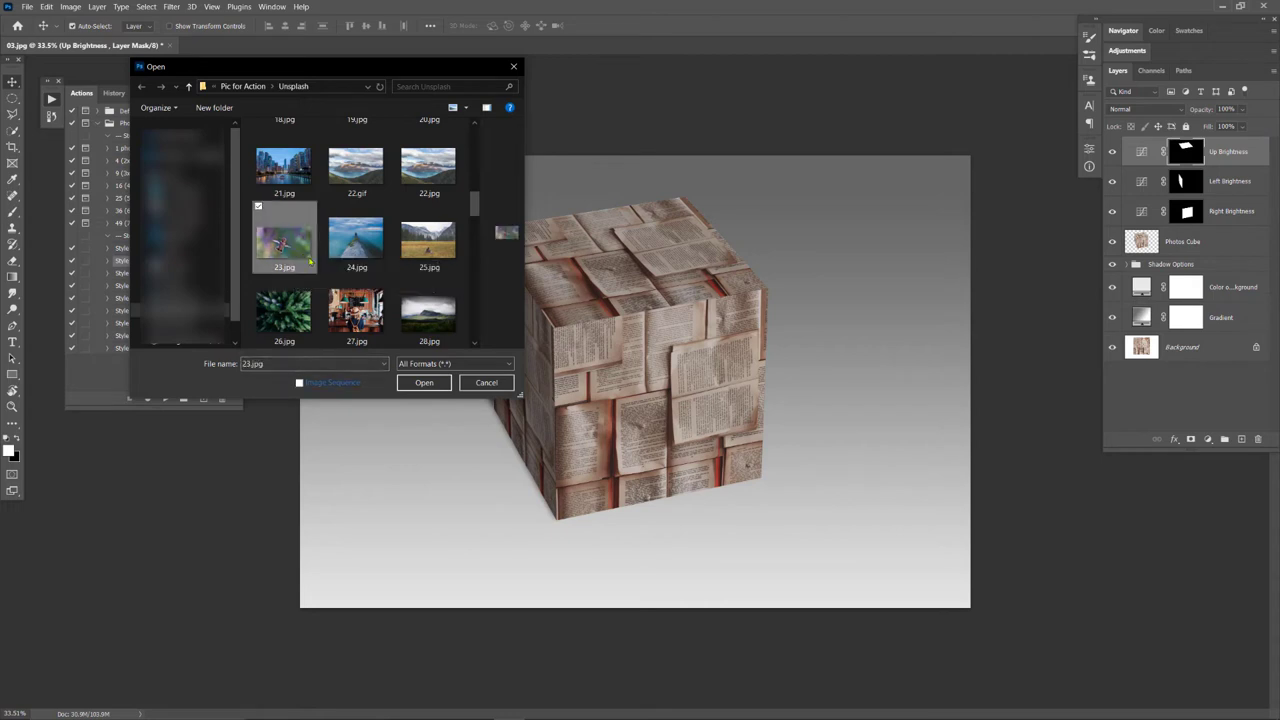
pyautogui.click(423, 383)
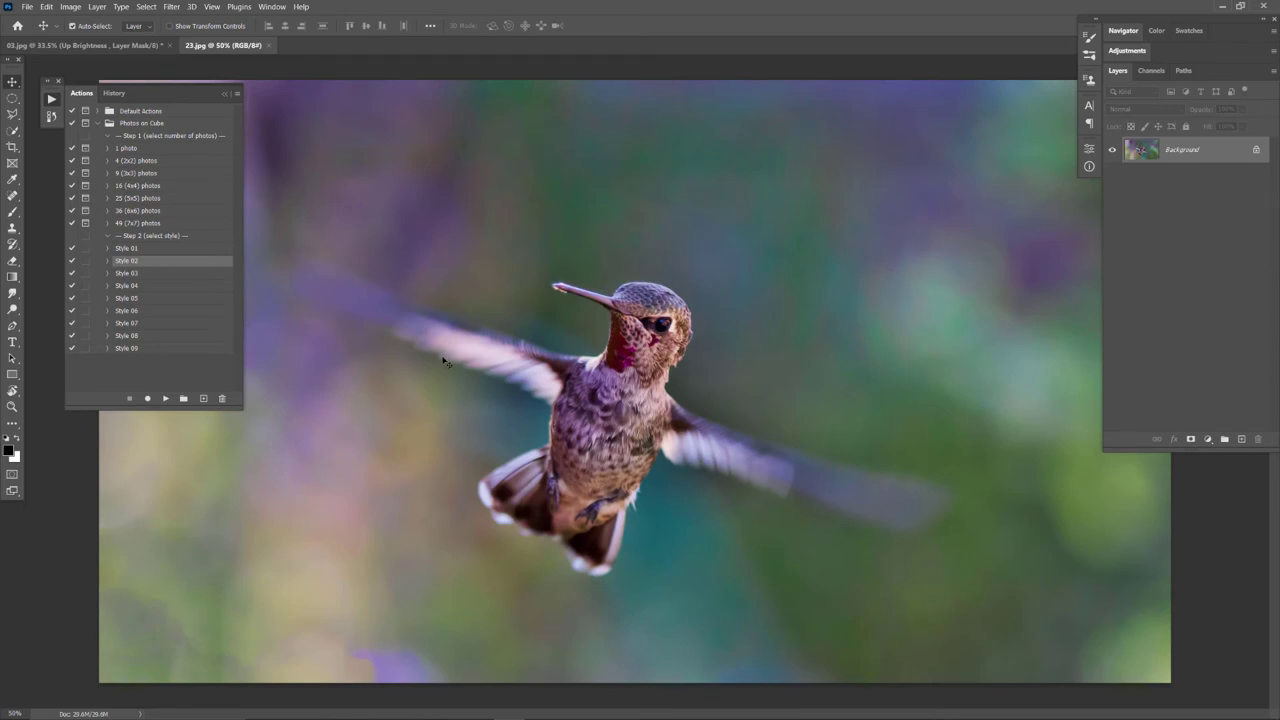
# Run the '1 photo' action and move the hummingbird up and right in the square frame
pyautogui.click(126, 150)
pyautogui.click(165, 399)
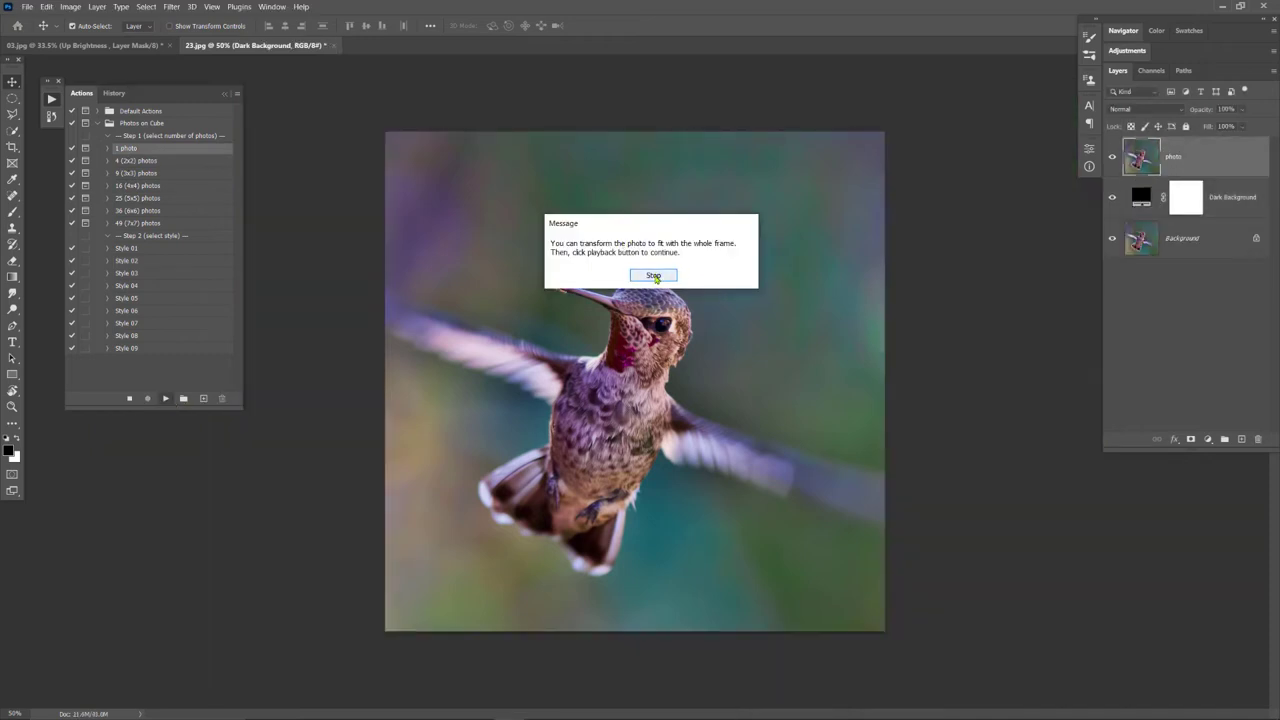
pyautogui.click(653, 275)
pyautogui.moveTo(652, 354)
pyautogui.mouseDown()
pyautogui.moveTo(696, 304)
pyautogui.moveTo(675, 330)
pyautogui.mouseUp()
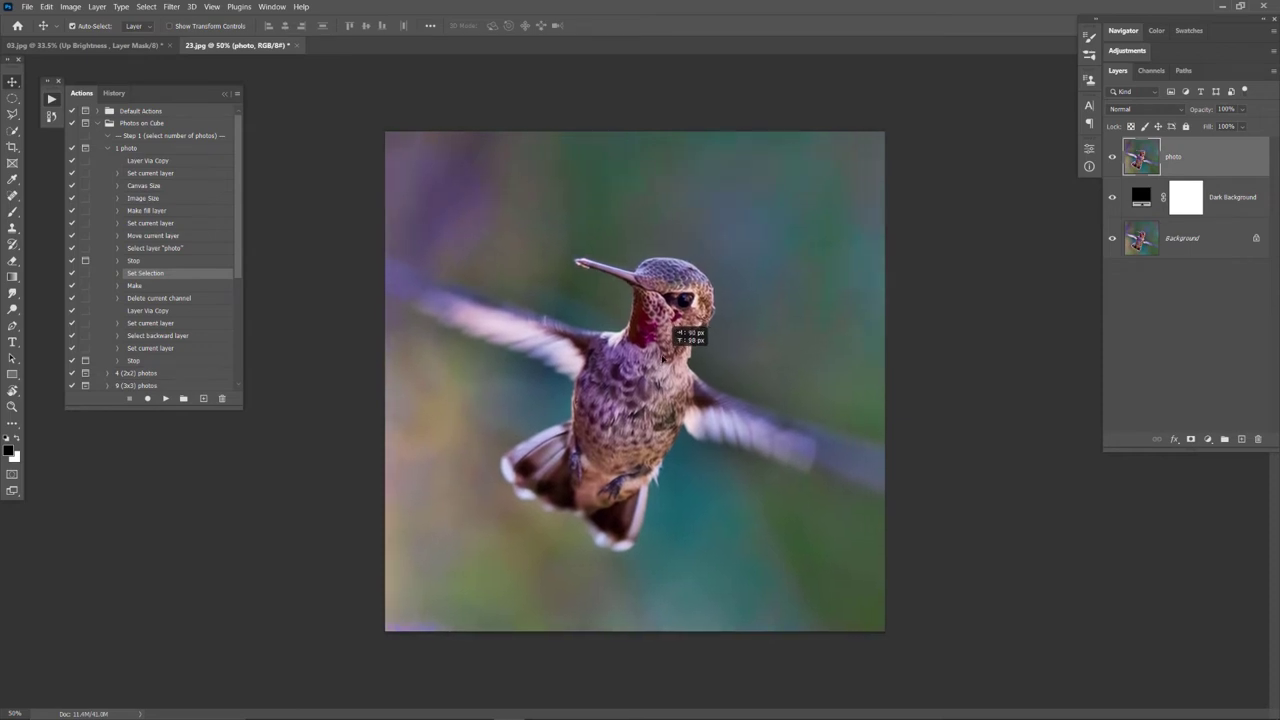
# Free-transform the photo to about 7.75° rotation and 96.5% scale, repositioned to fill the frame
pyautogui.hotkey('ctrl', 't')
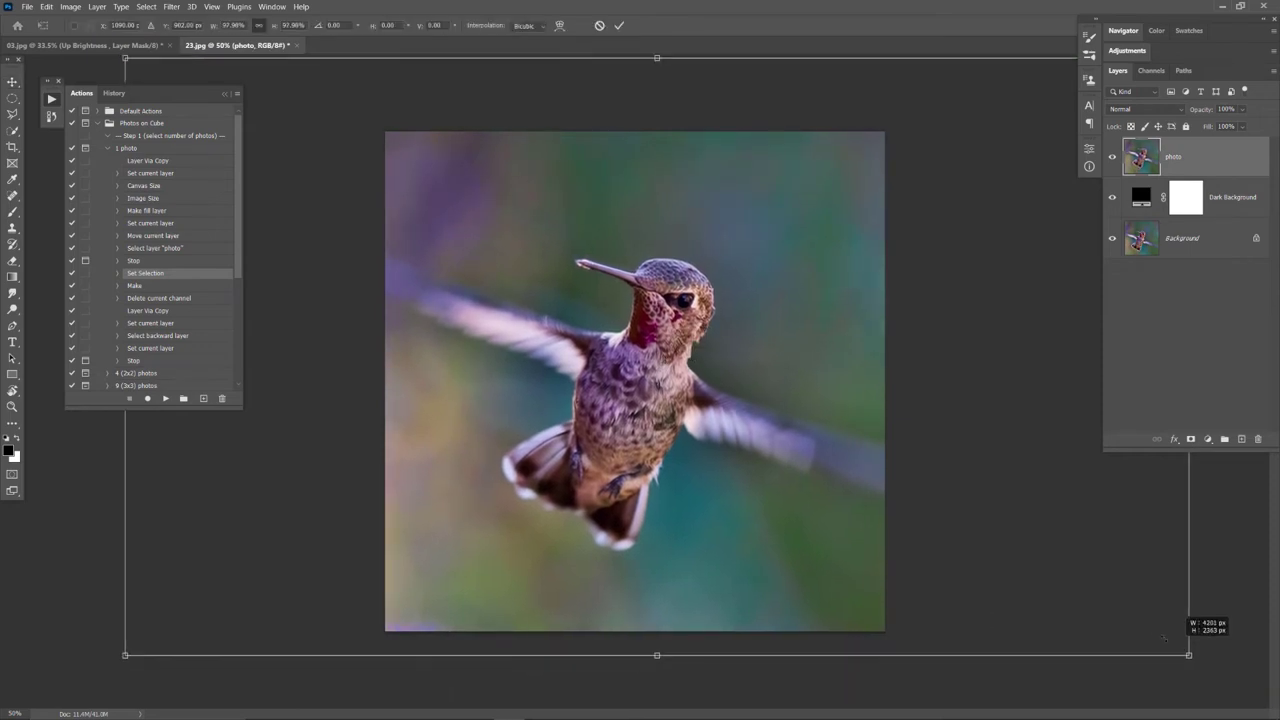
pyautogui.moveTo(1192, 657); pyautogui.dragTo(1149, 630)
pyautogui.moveTo(951, 551); pyautogui.dragTo(957, 552)
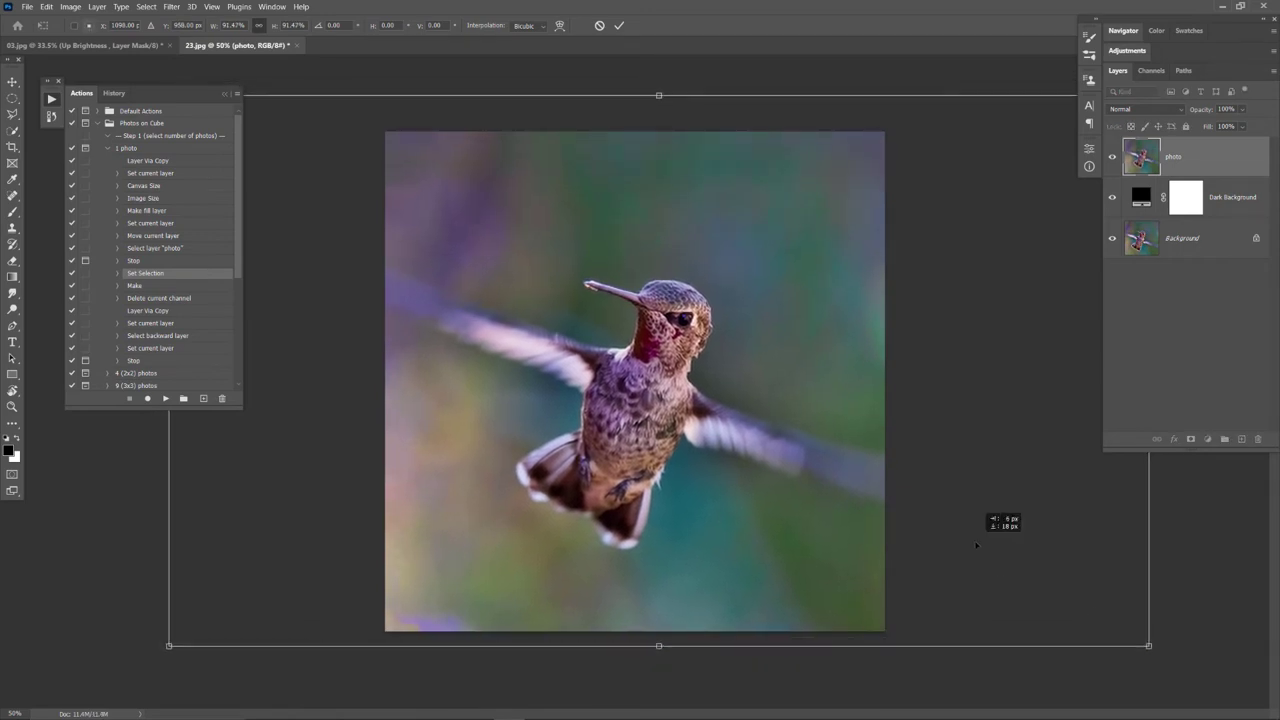
pyautogui.moveTo(760, 68)
pyautogui.mouseDown()
pyautogui.moveTo(705, 75)
pyautogui.moveTo(758, 86)
pyautogui.mouseUp()
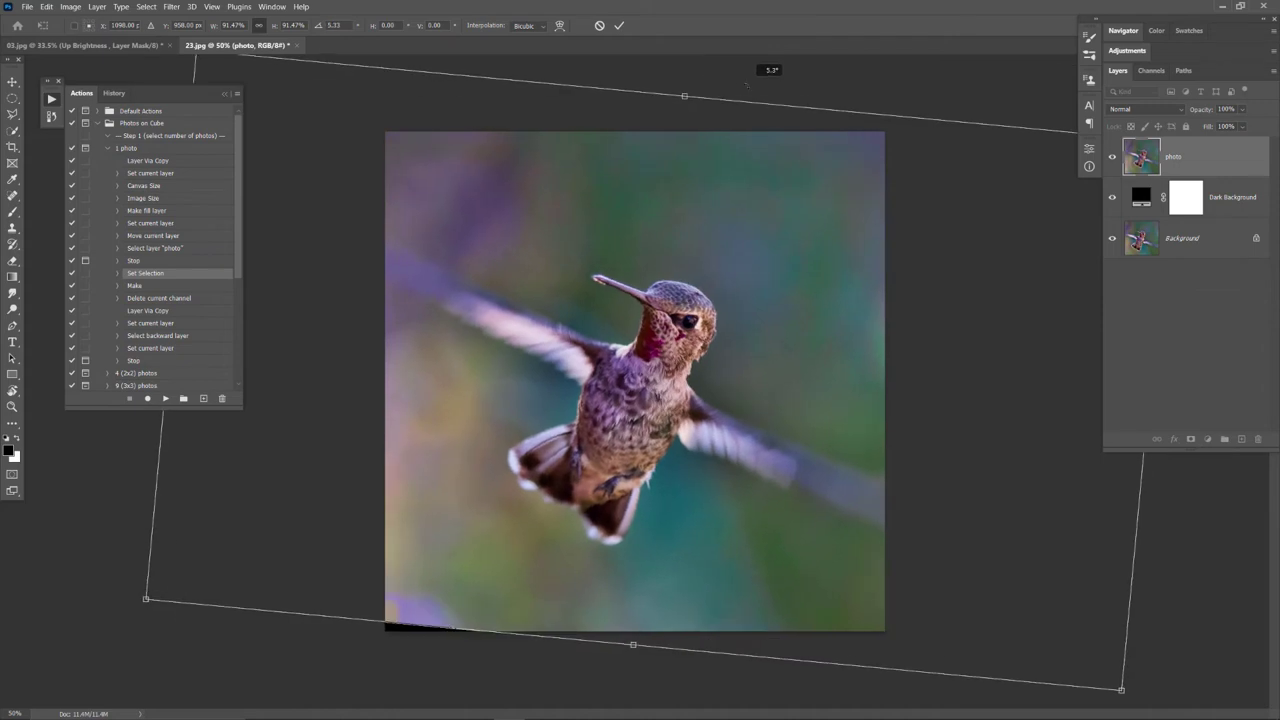
pyautogui.moveTo(760, 246); pyautogui.dragTo(763, 275)
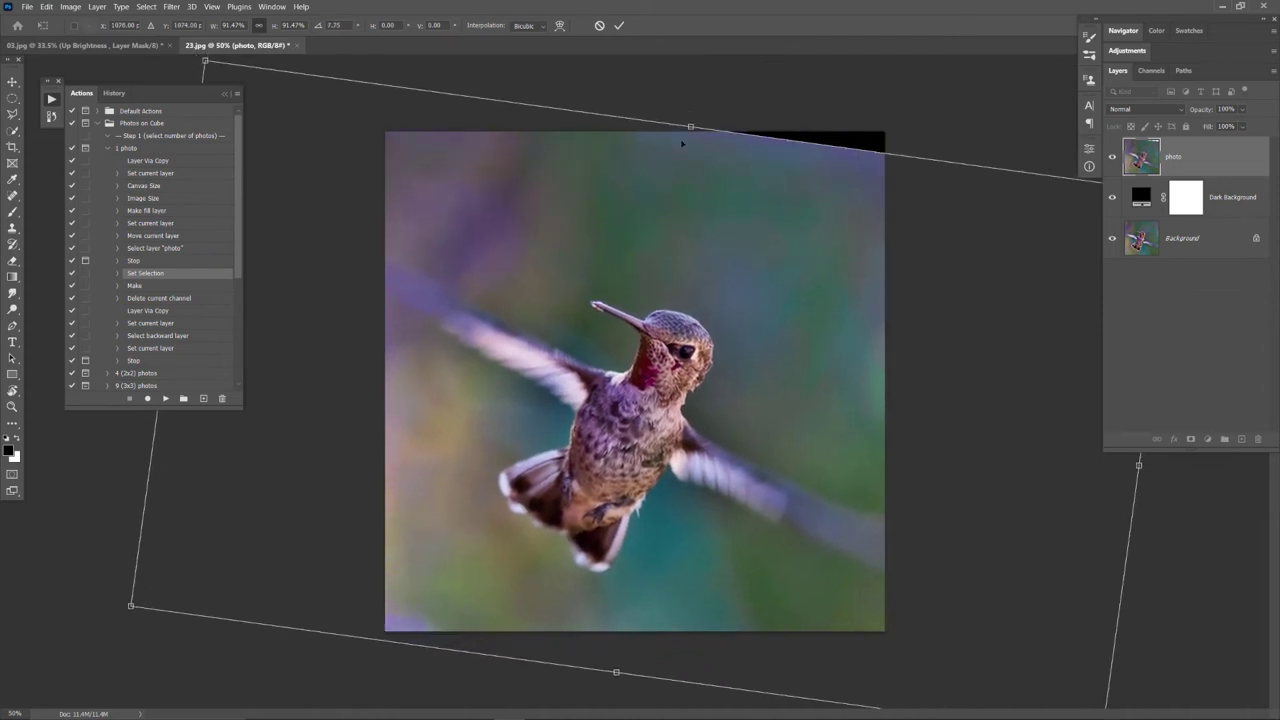
pyautogui.moveTo(691, 127); pyautogui.dragTo(696, 95)
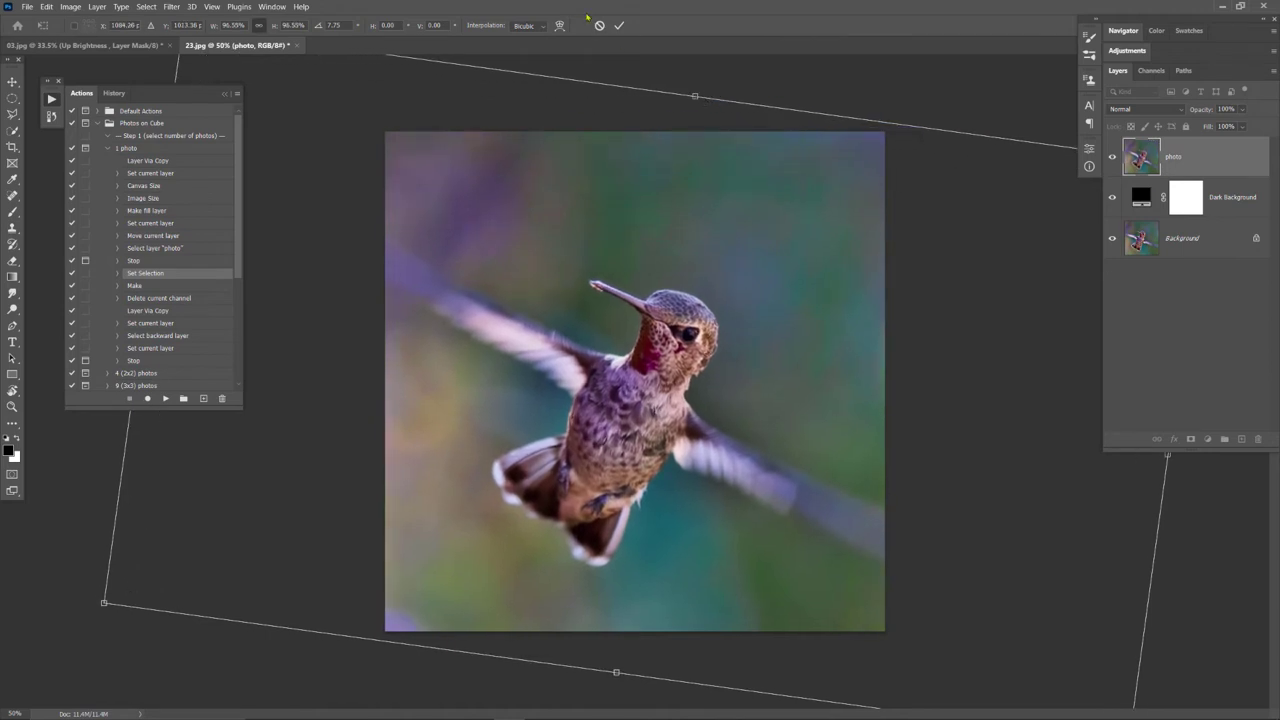
pyautogui.click(619, 25)
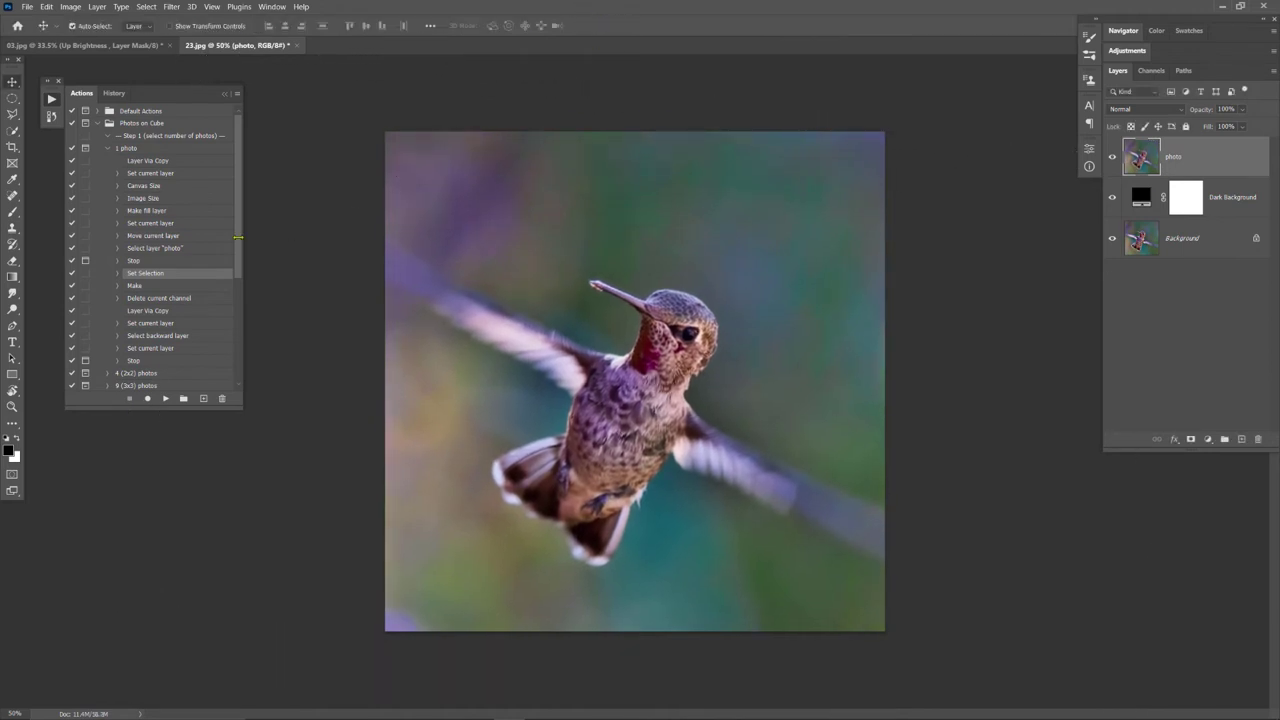
# Resume the '1 photo' action to finish setup, then run Style 09 on the hummingbird
pyautogui.click(166, 399)
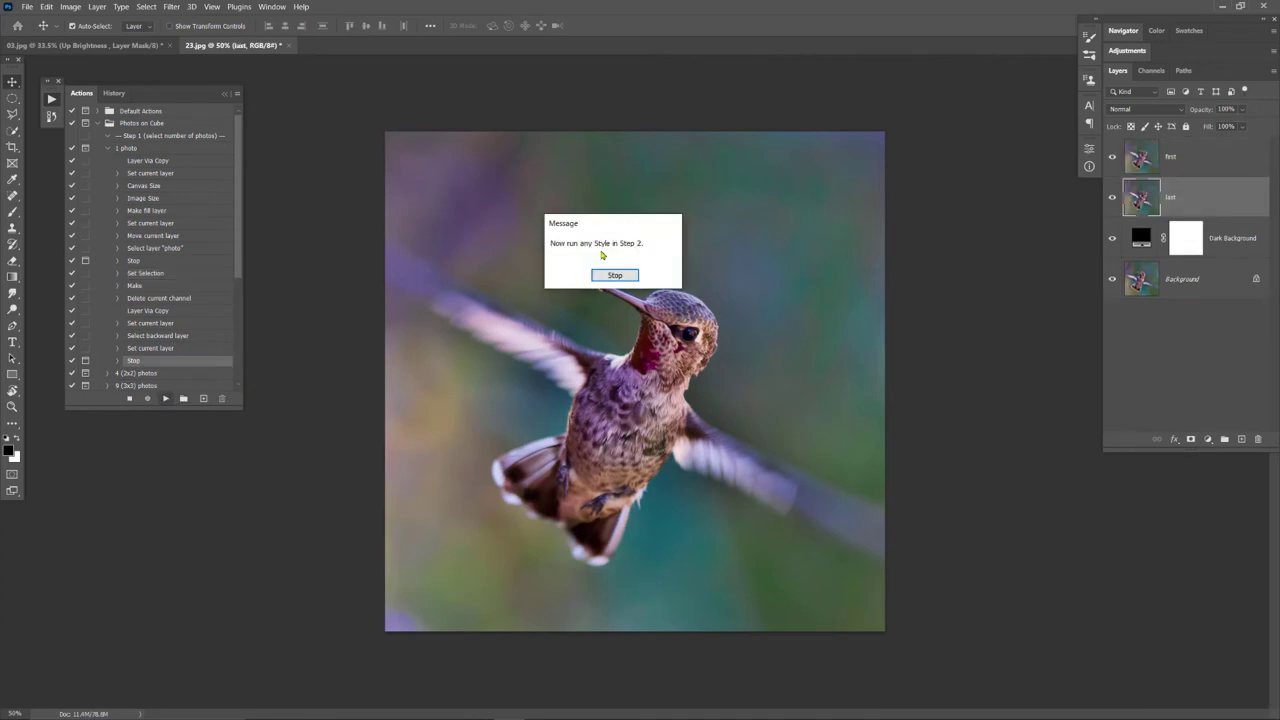
pyautogui.click(627, 275)
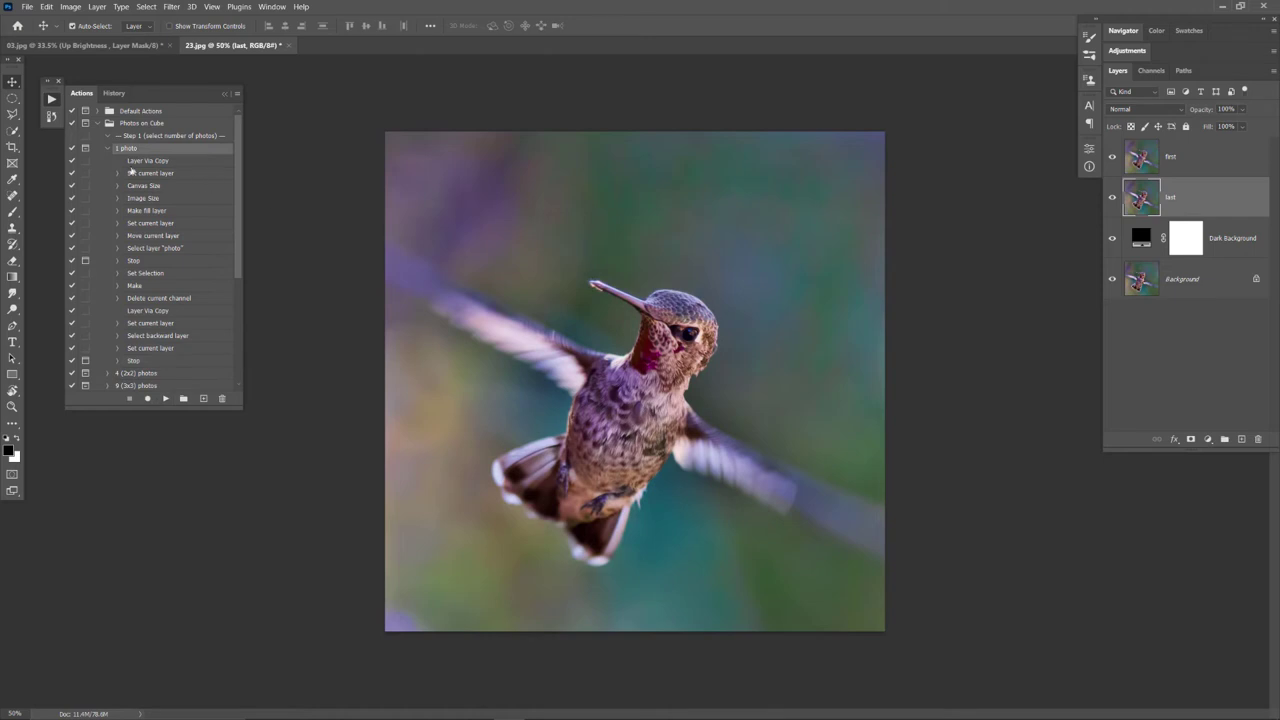
pyautogui.click(108, 149)
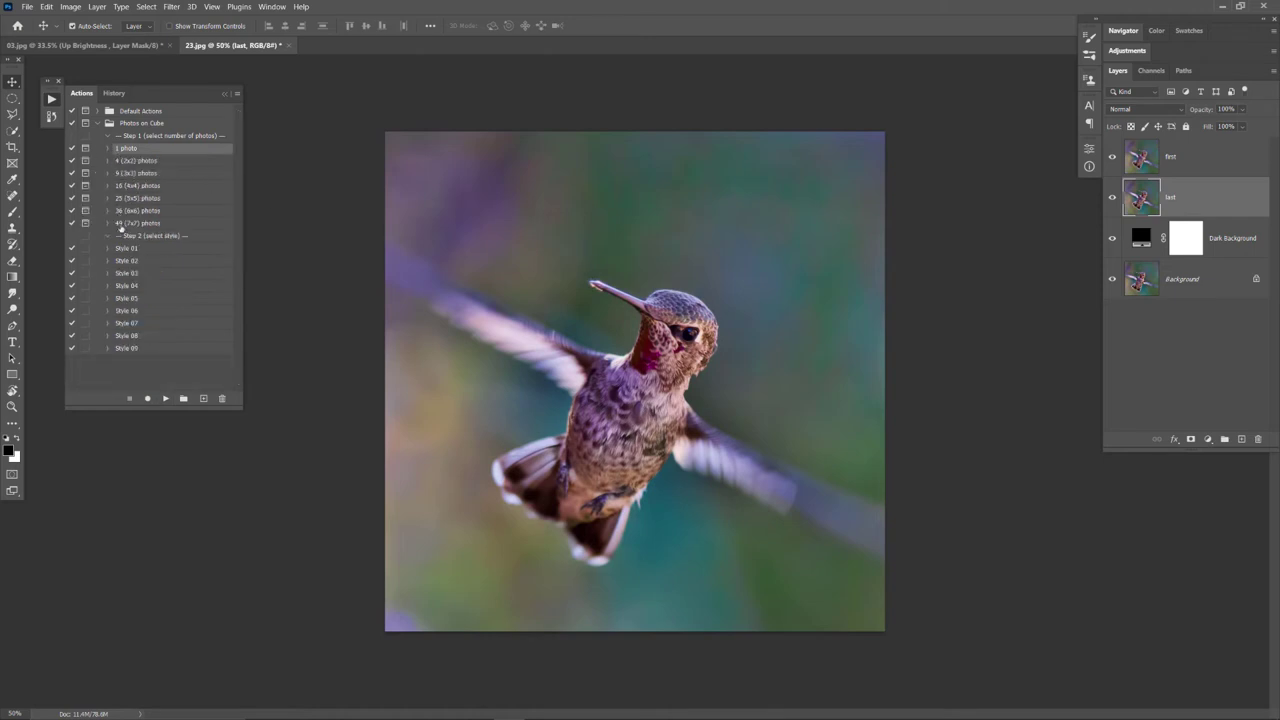
pyautogui.click(128, 274)
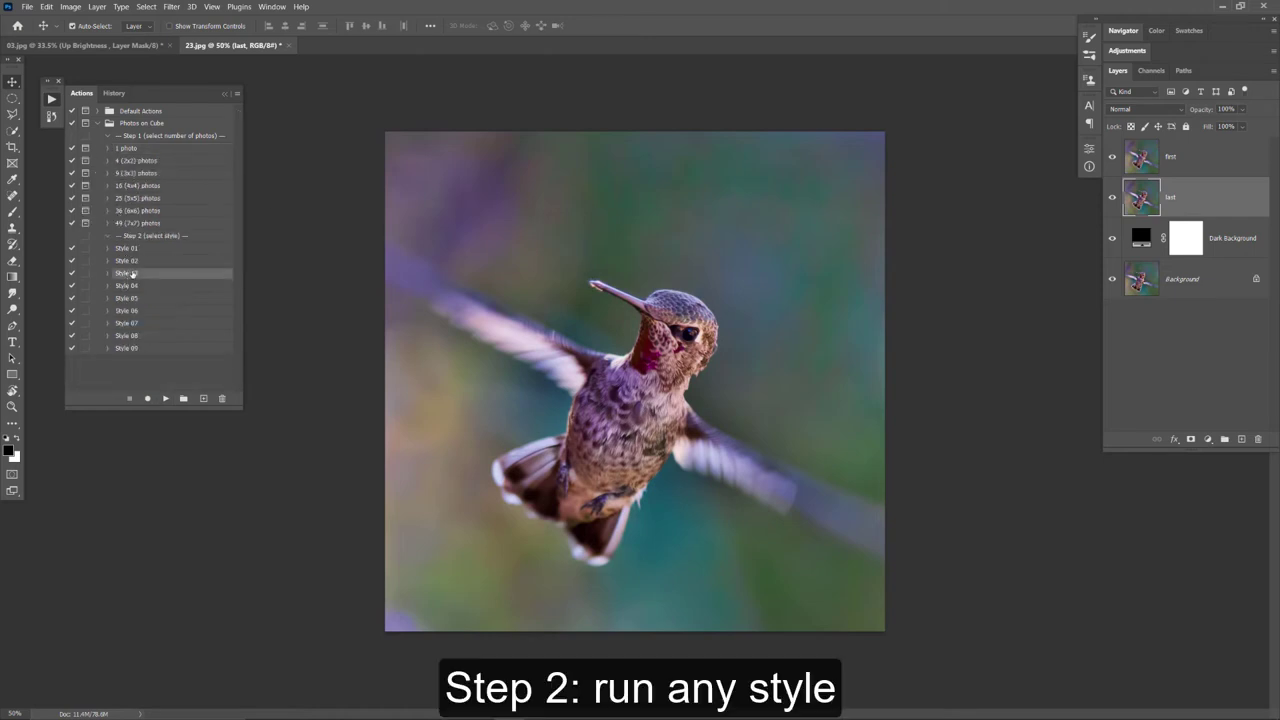
pyautogui.click(127, 348)
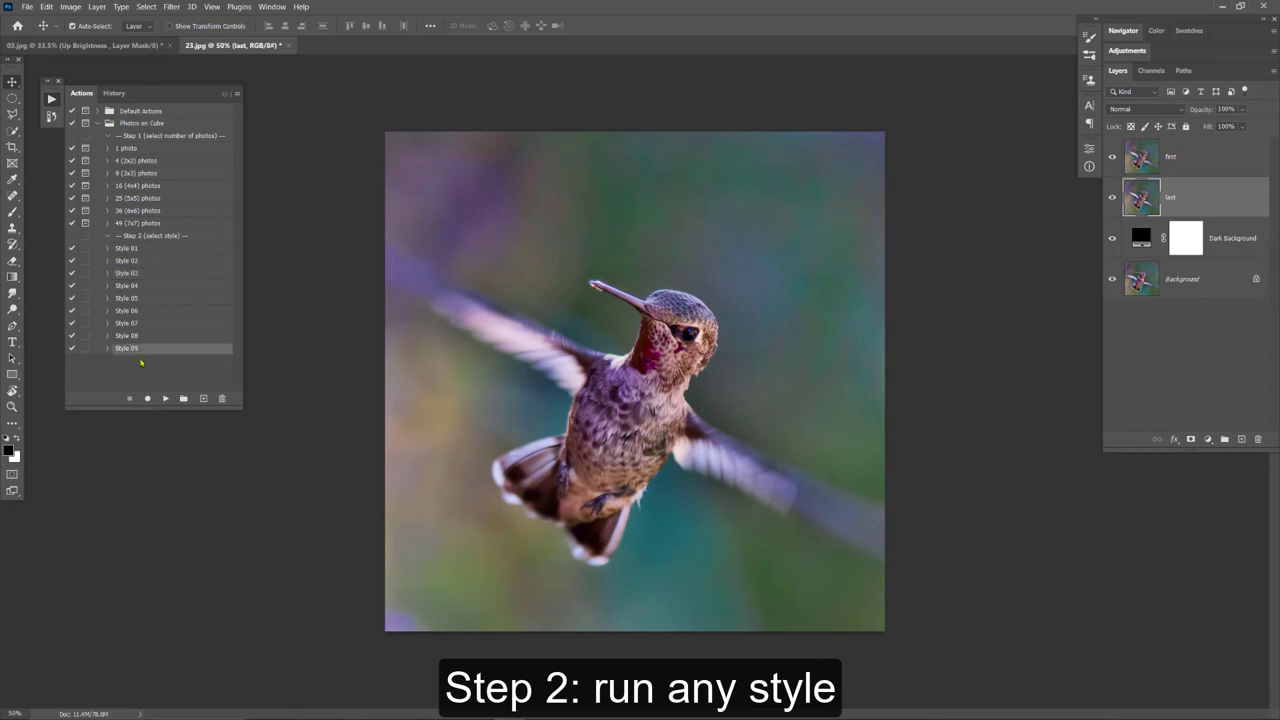
pyautogui.click(165, 398)
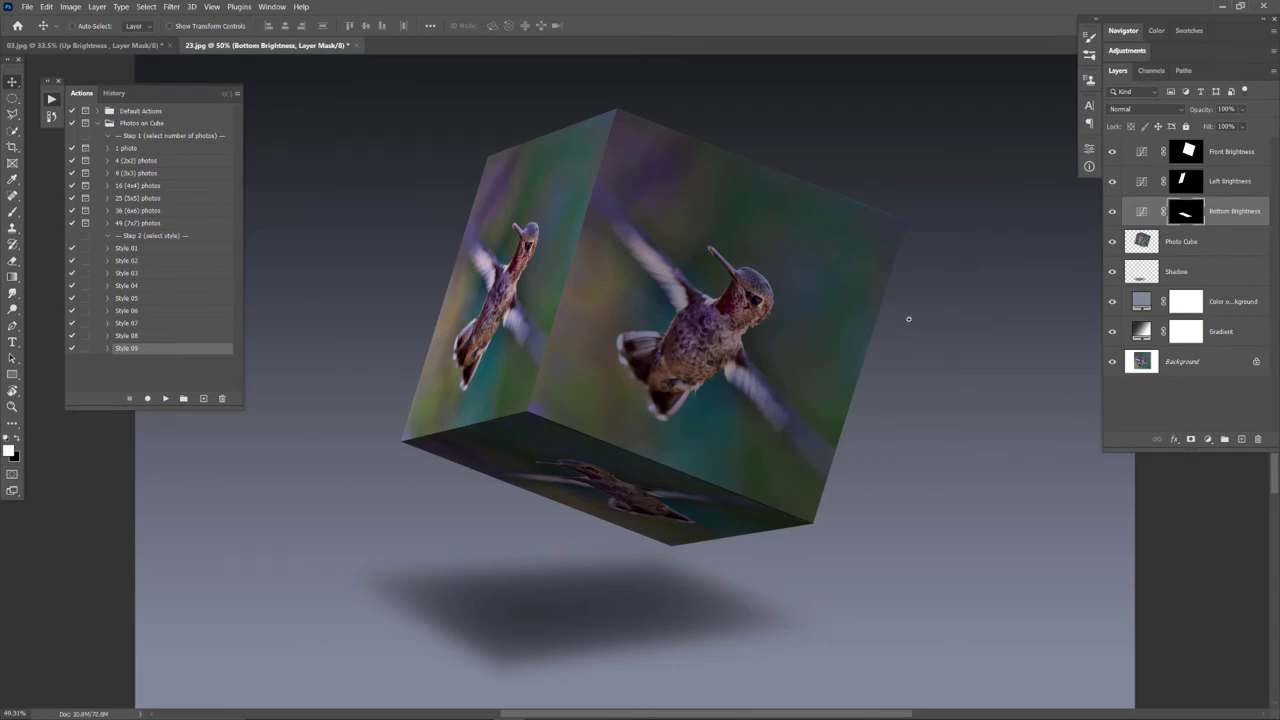
# Set the Color of Background fill to pale cream-yellow, RGB 230, 227, 183
pyautogui.hotkey('ctrl', '0')
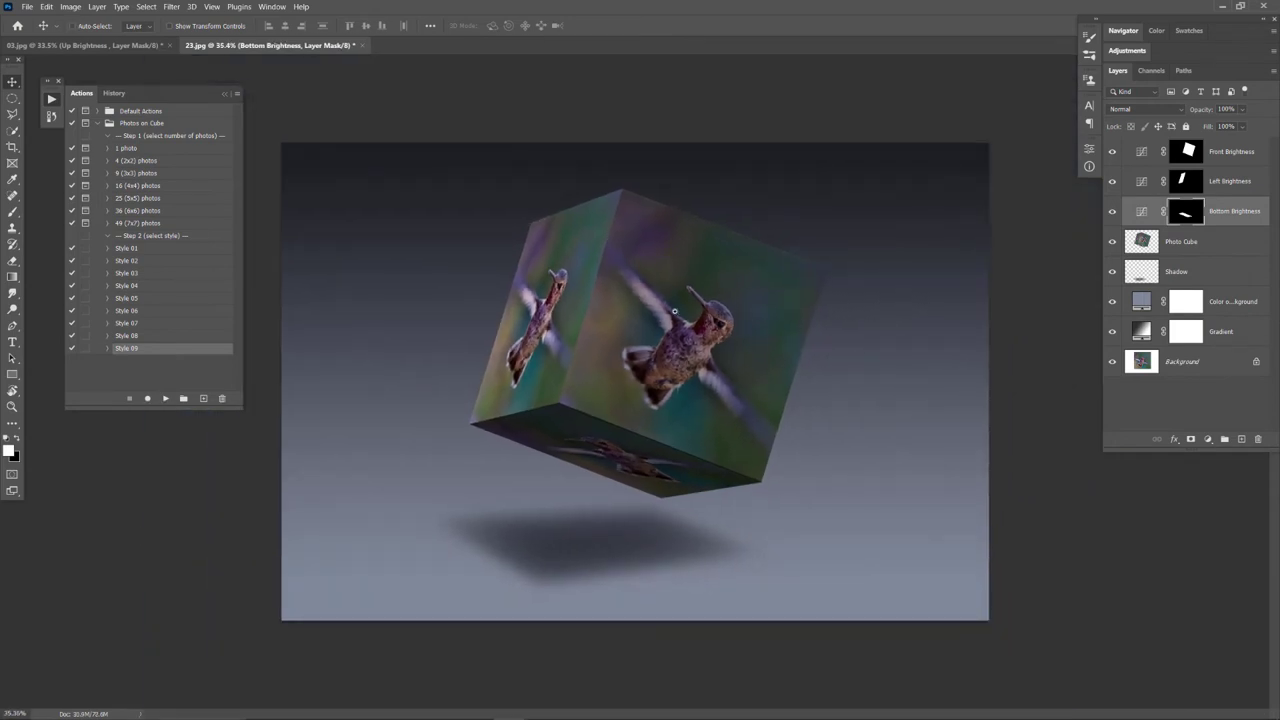
pyautogui.hotkey('ctrl', '+')
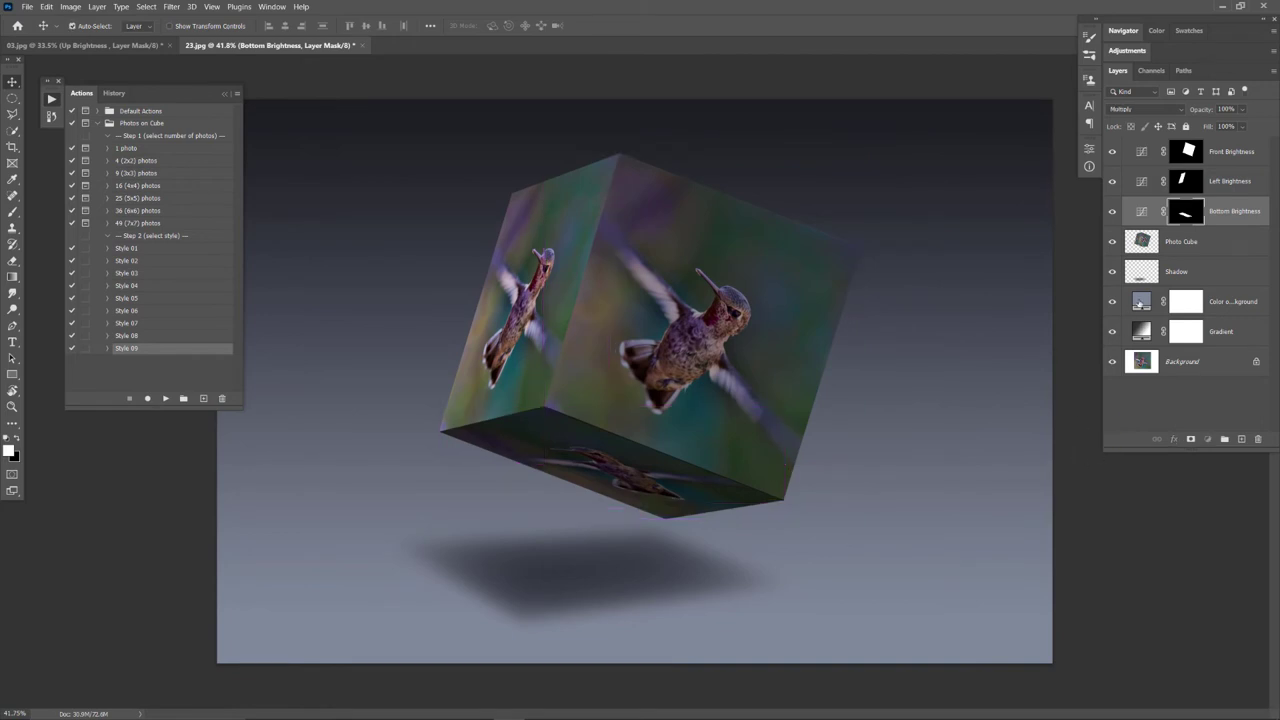
pyautogui.doubleClick(1140, 301)
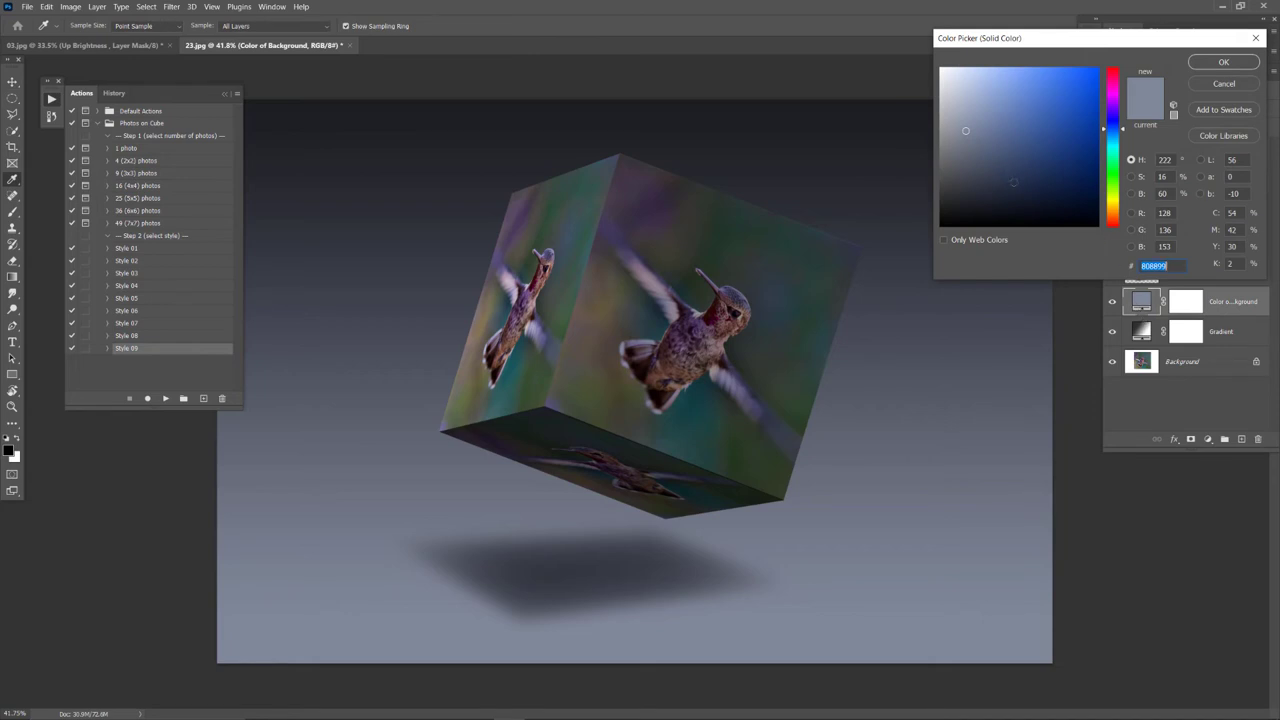
pyautogui.click(966, 84)
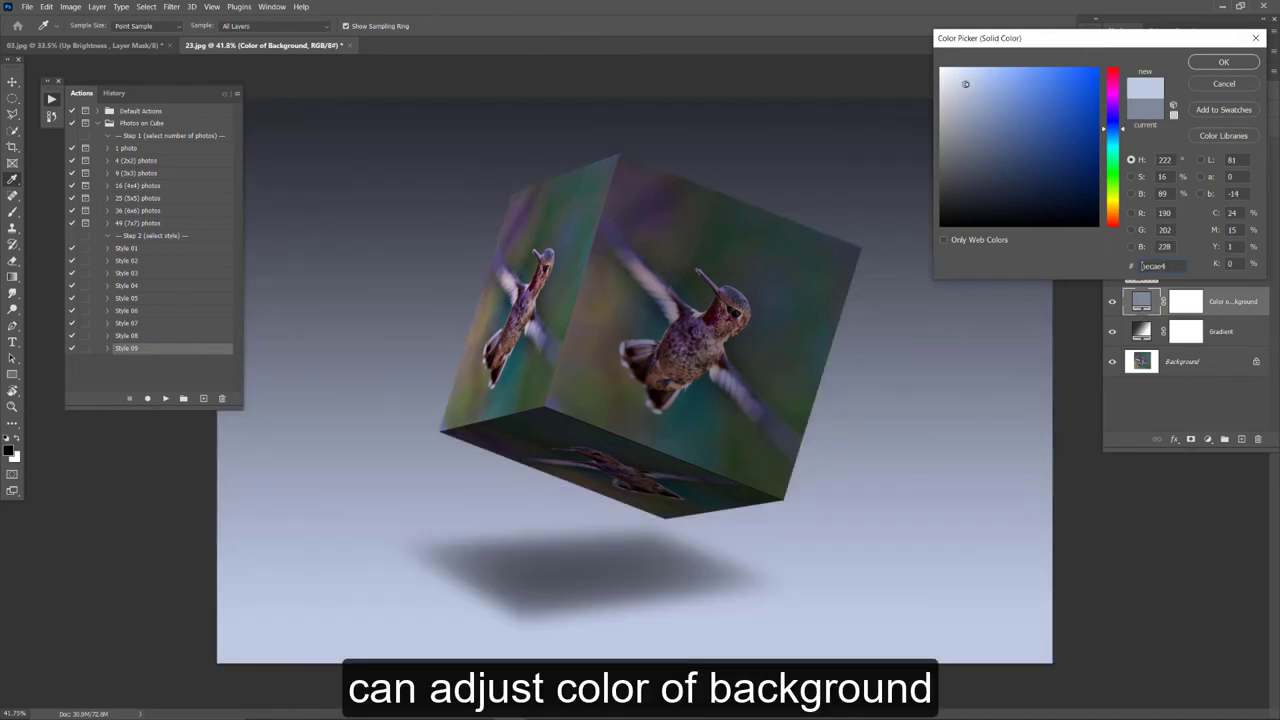
pyautogui.click(972, 83)
pyautogui.moveTo(1113, 128); pyautogui.dragTo(1118, 204)
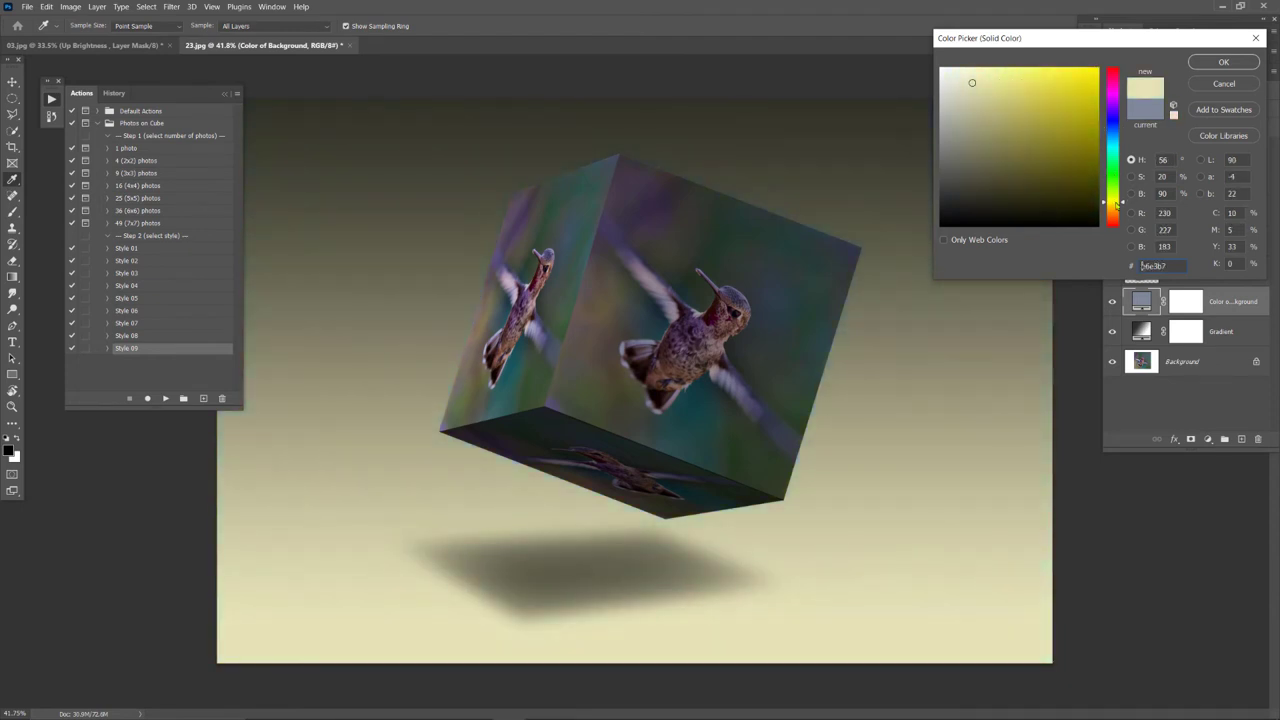
pyautogui.click(1223, 62)
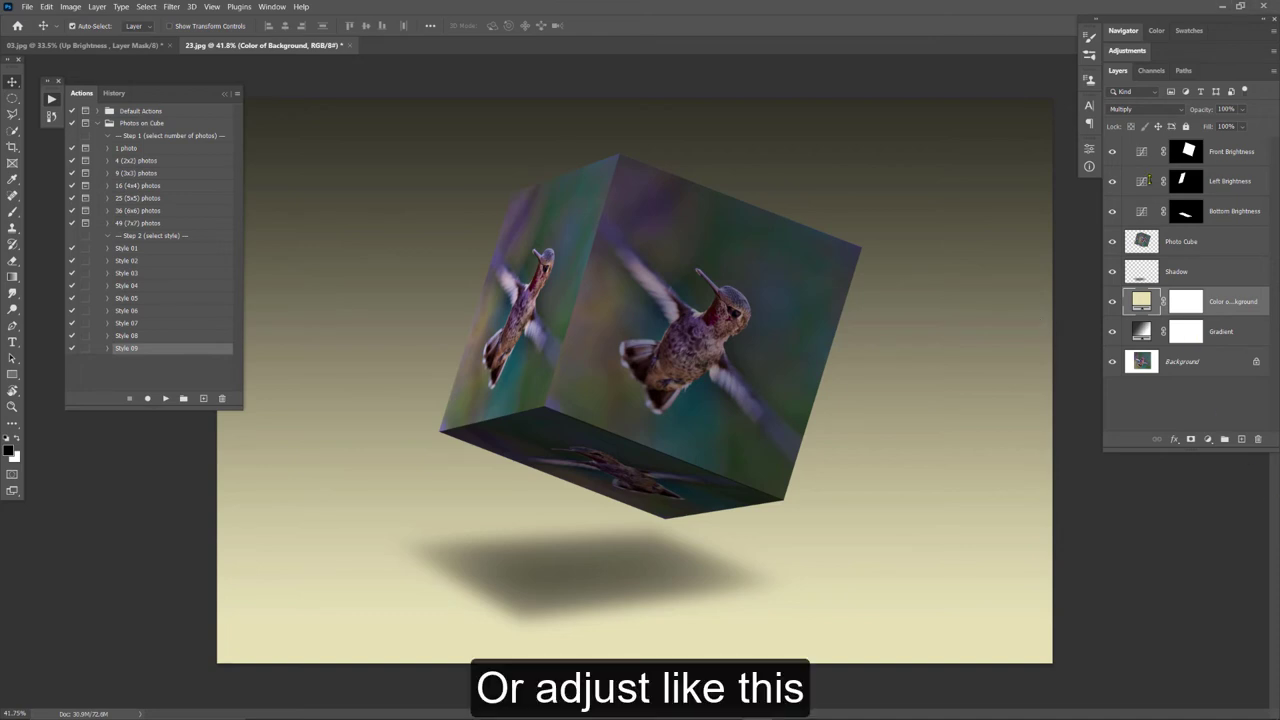
# Set the Front Brightness curve to output 224 and darken Left Brightness to 177
pyautogui.doubleClick(1140, 153)
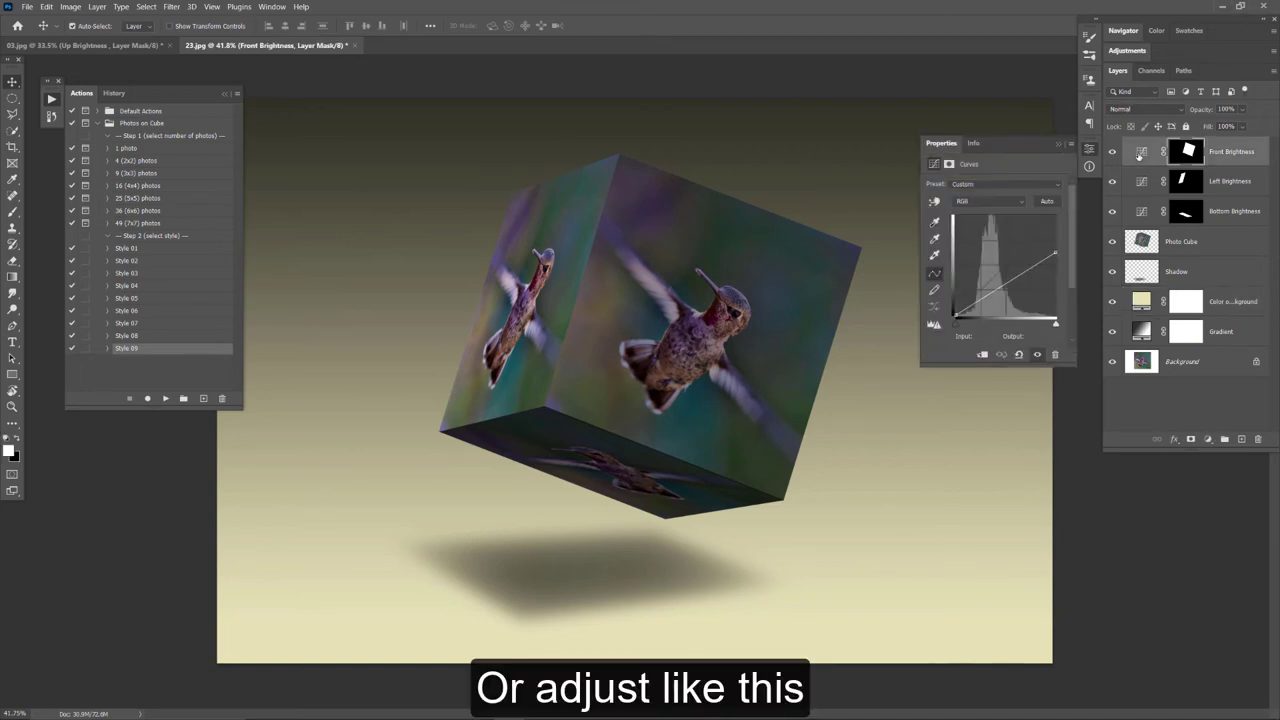
pyautogui.moveTo(1055, 255); pyautogui.dragTo(1055, 228)
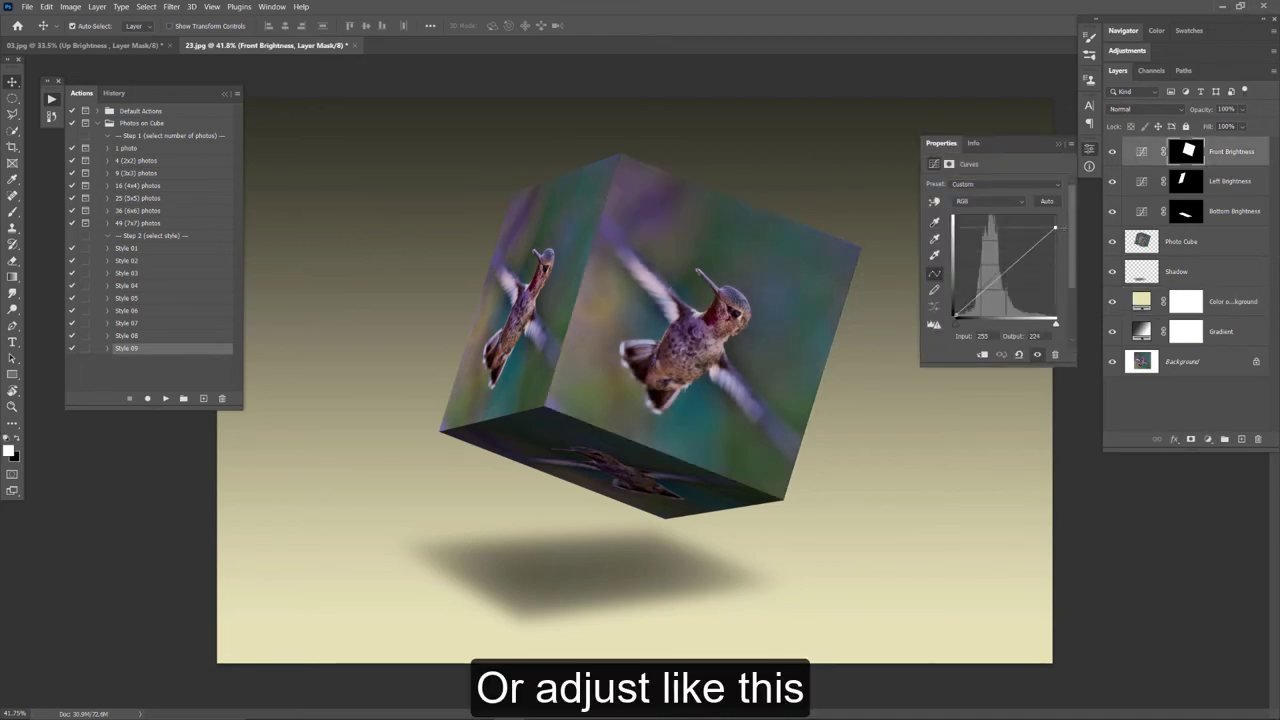
pyautogui.click(1142, 183)
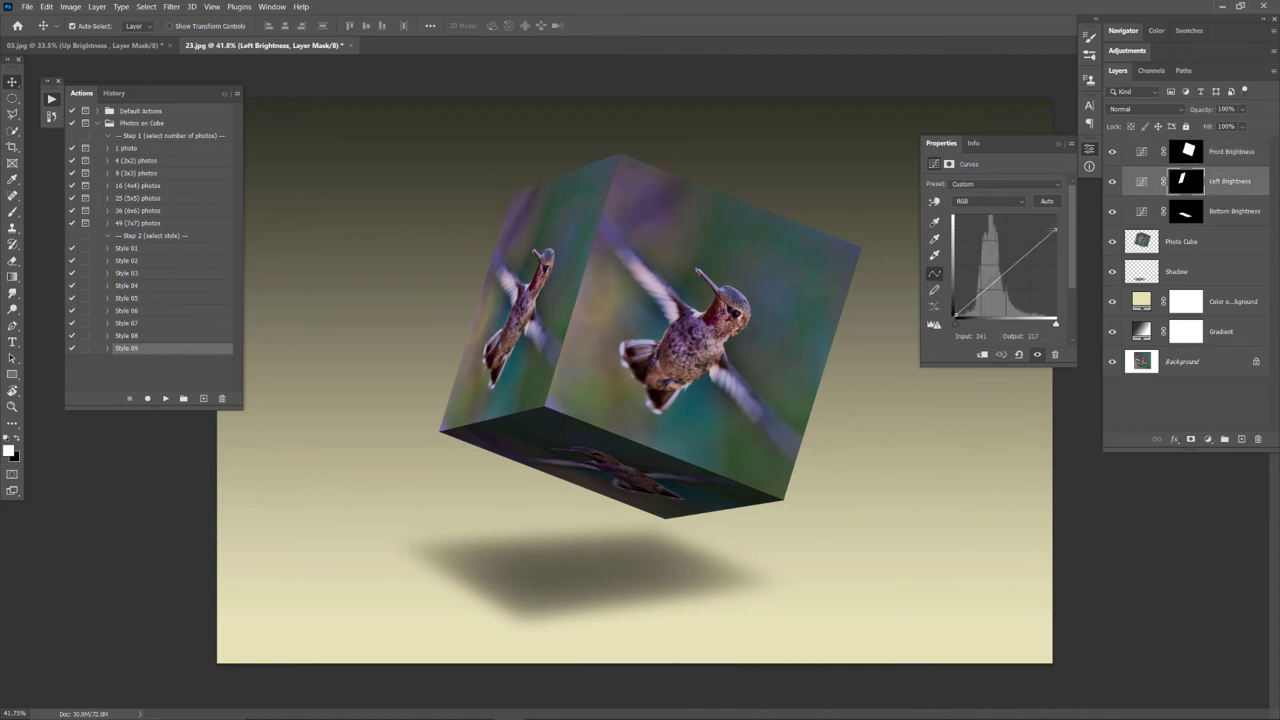
pyautogui.moveTo(1055, 231); pyautogui.dragTo(1055, 244)
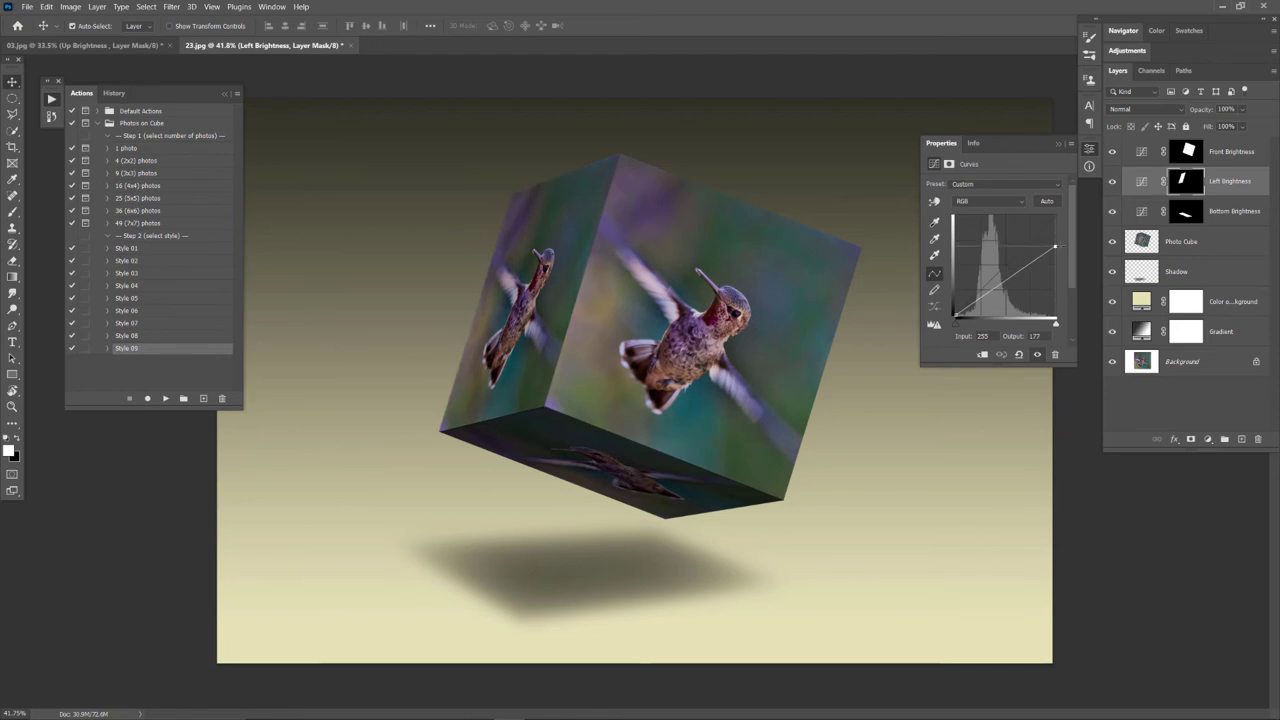
pyautogui.click(944, 148)
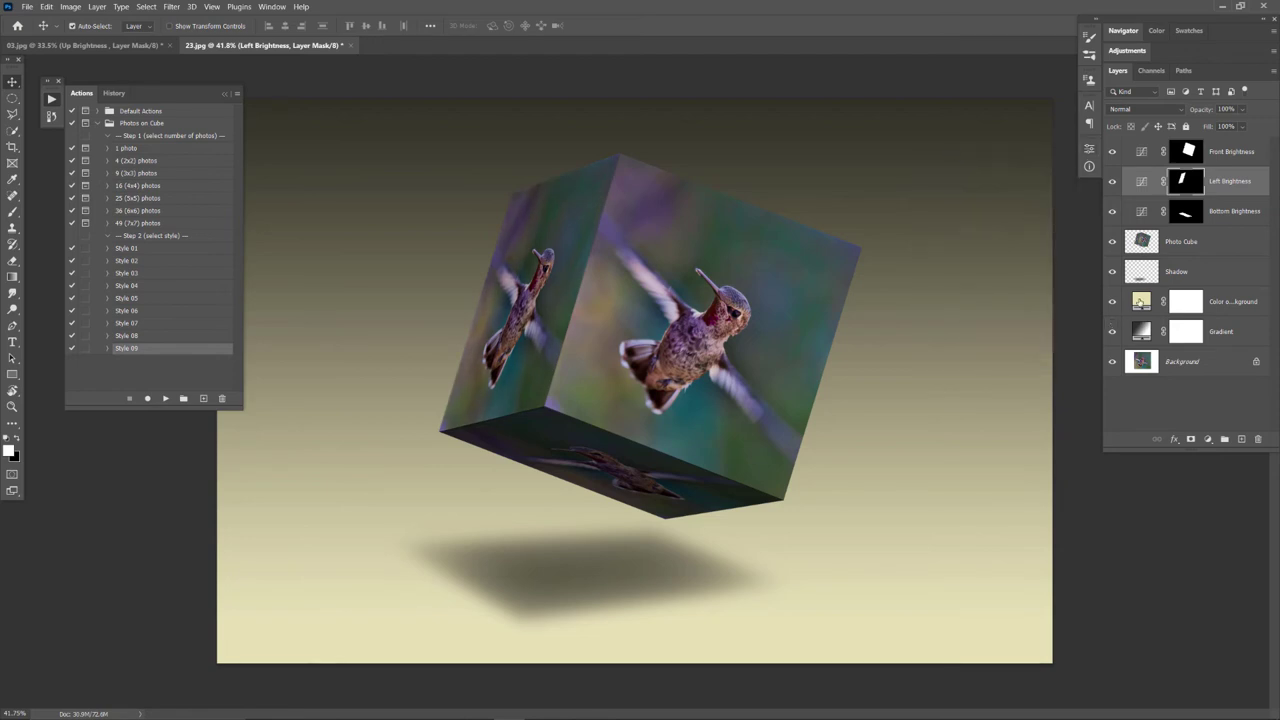
# Change the Color of Background fill to dark olive-grey, RGB 104, 103, 92
pyautogui.doubleClick(1140, 302)
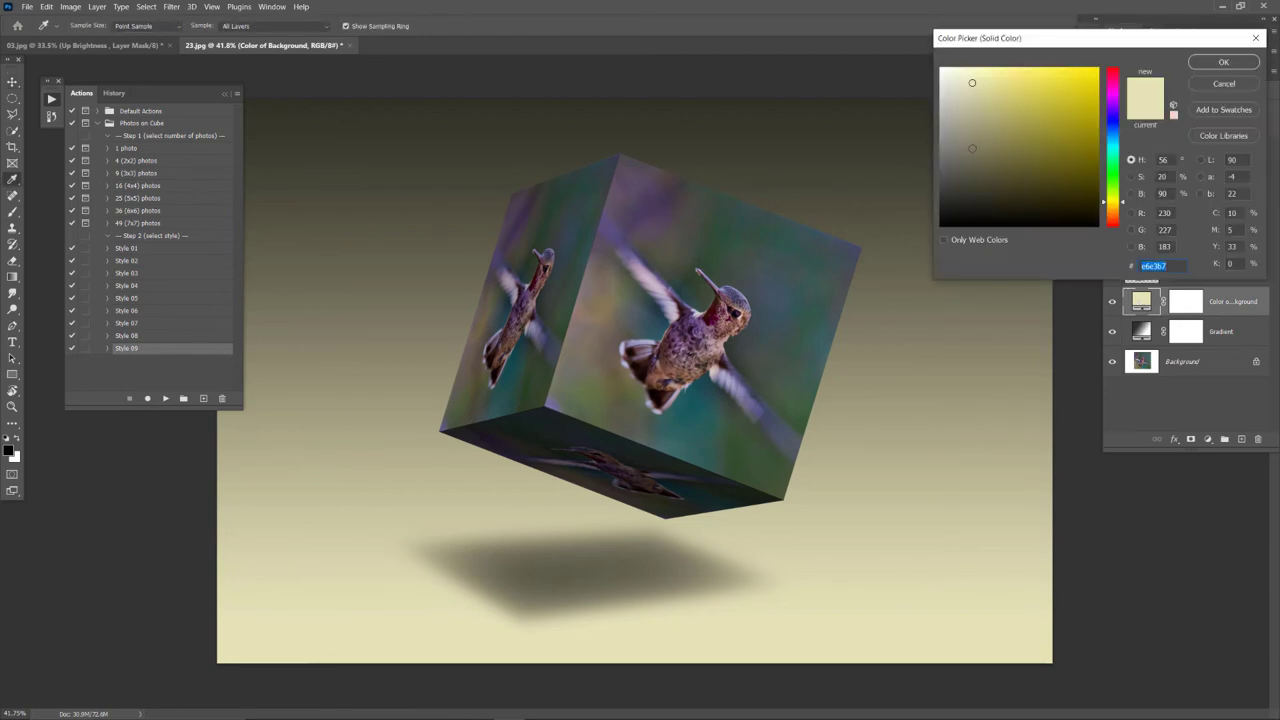
pyautogui.moveTo(972, 148)
pyautogui.mouseDown()
pyautogui.moveTo(952, 138)
pyautogui.moveTo(960, 172)
pyautogui.moveTo(1005, 160)
pyautogui.moveTo(959, 165)
pyautogui.mouseUp()
pyautogui.click(1201, 64)
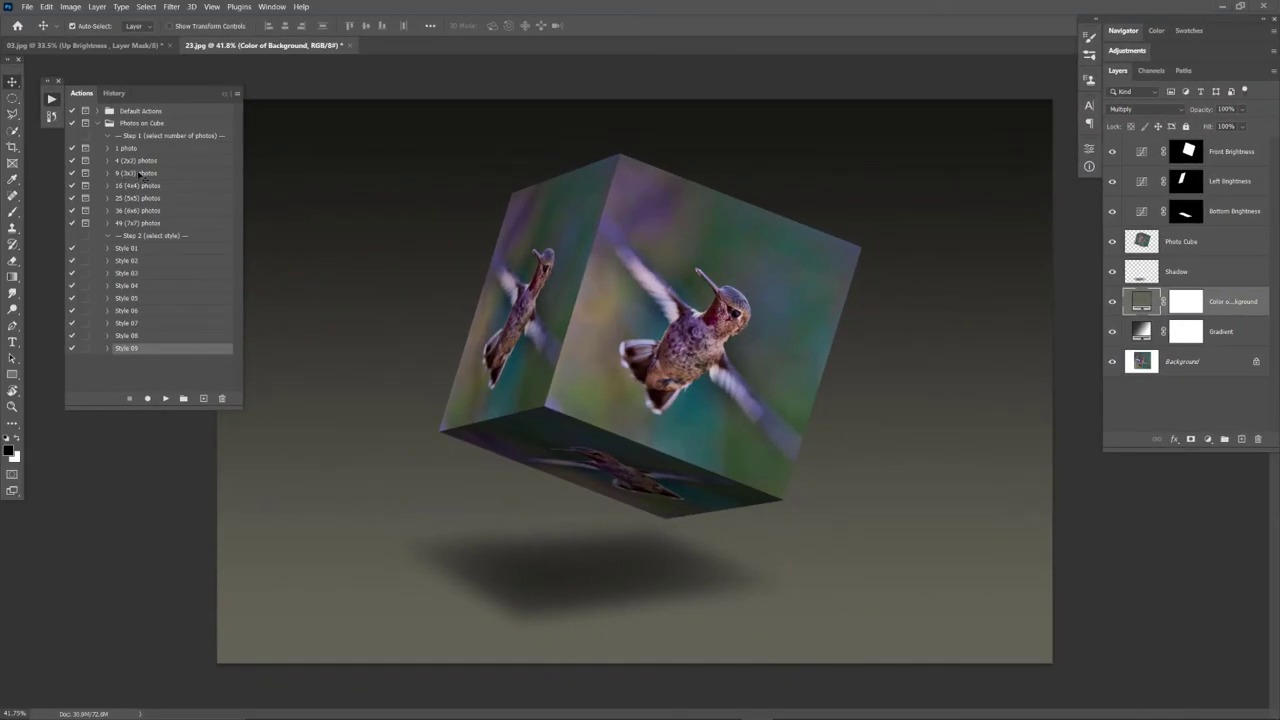
# Run the '9 (3x3) photos' action with My Pictures\9 photos as the Contact Sheet II source folder
pyautogui.click(140, 175)
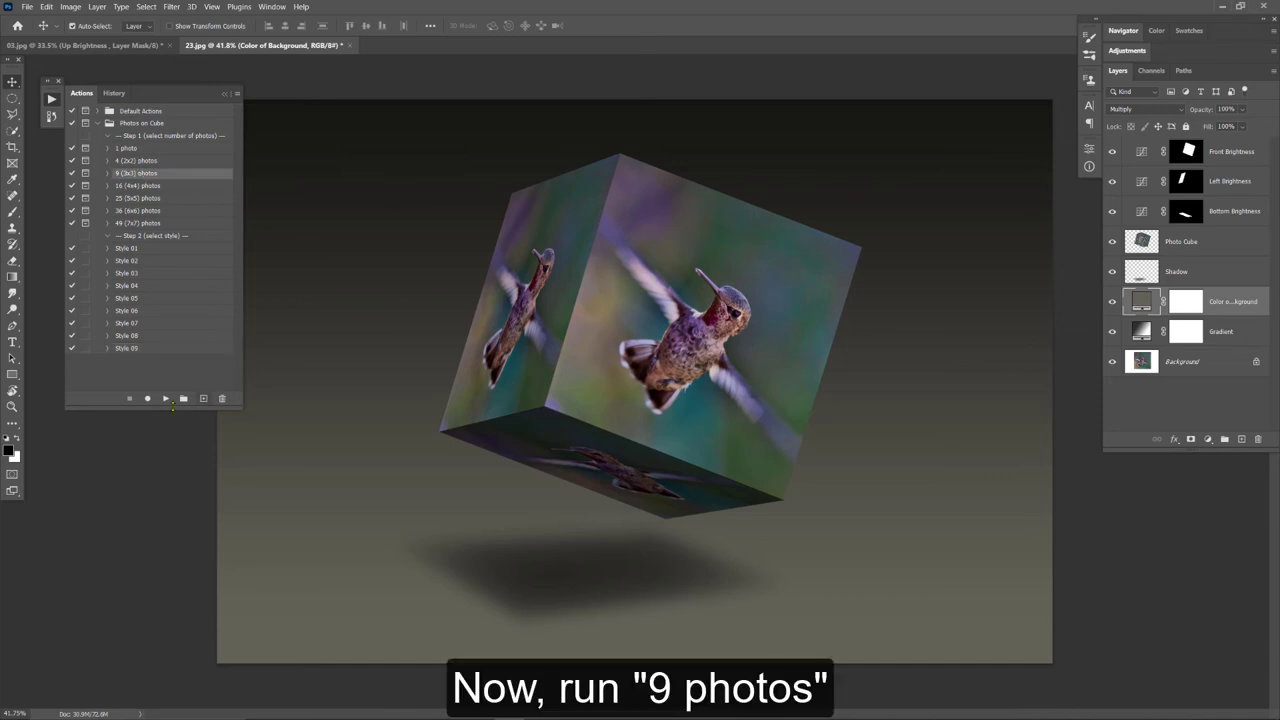
pyautogui.click(165, 398)
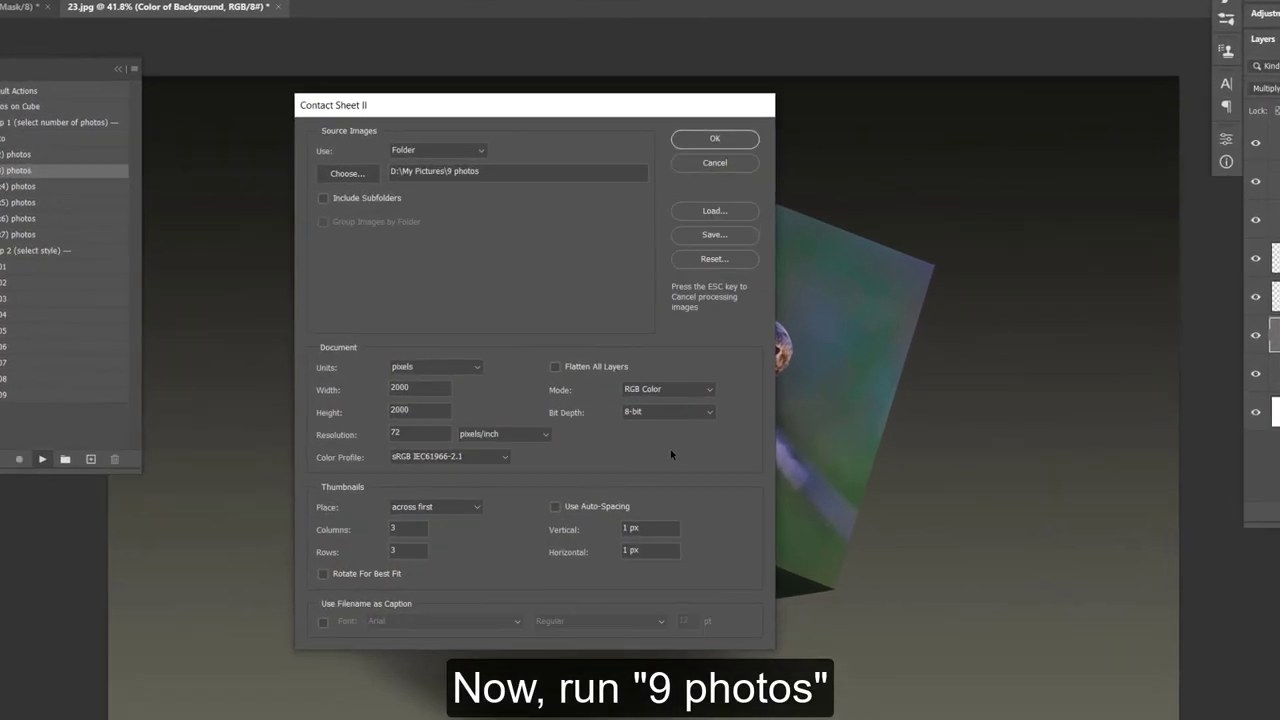
pyautogui.click(312, 173)
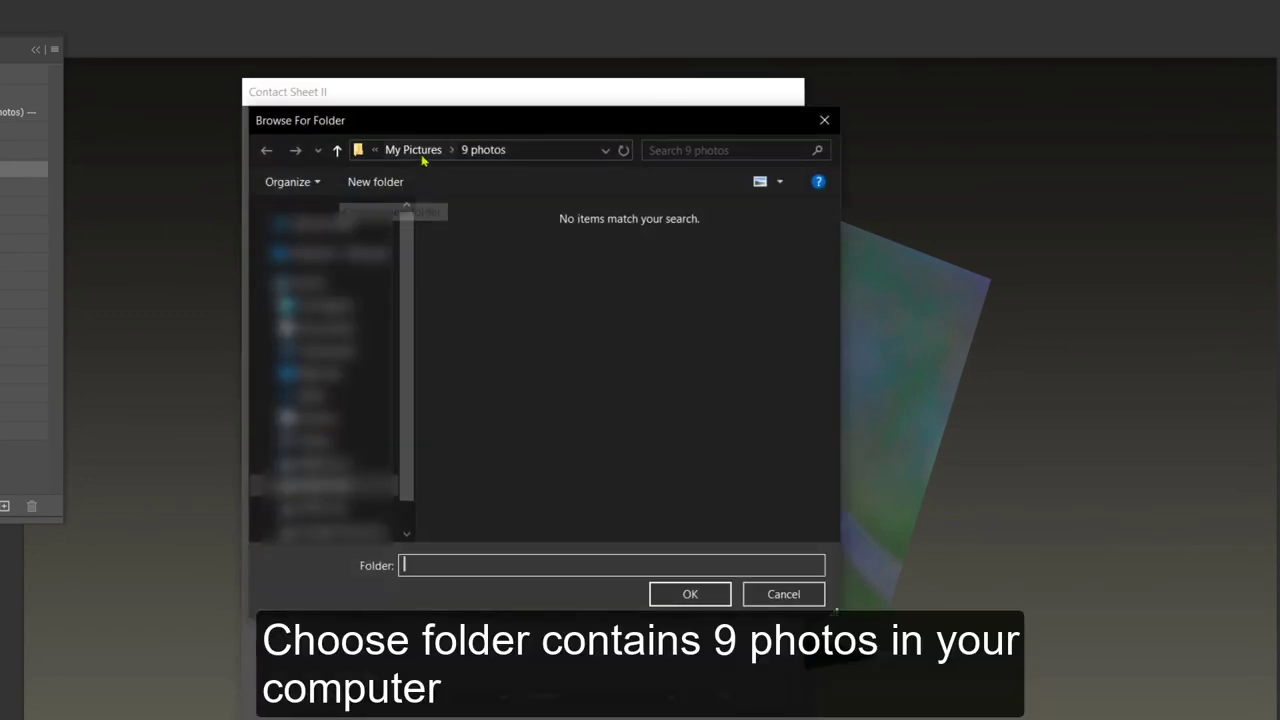
pyautogui.click(425, 152)
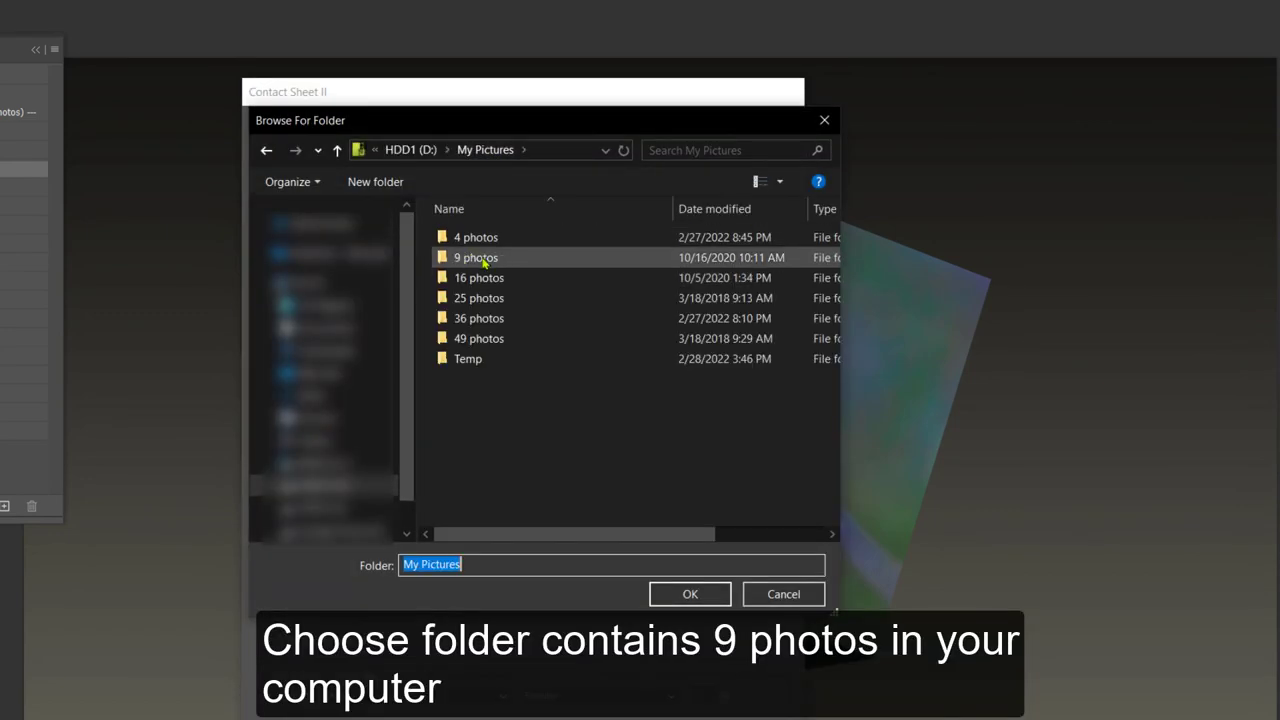
pyautogui.click(477, 262)
pyautogui.click(690, 594)
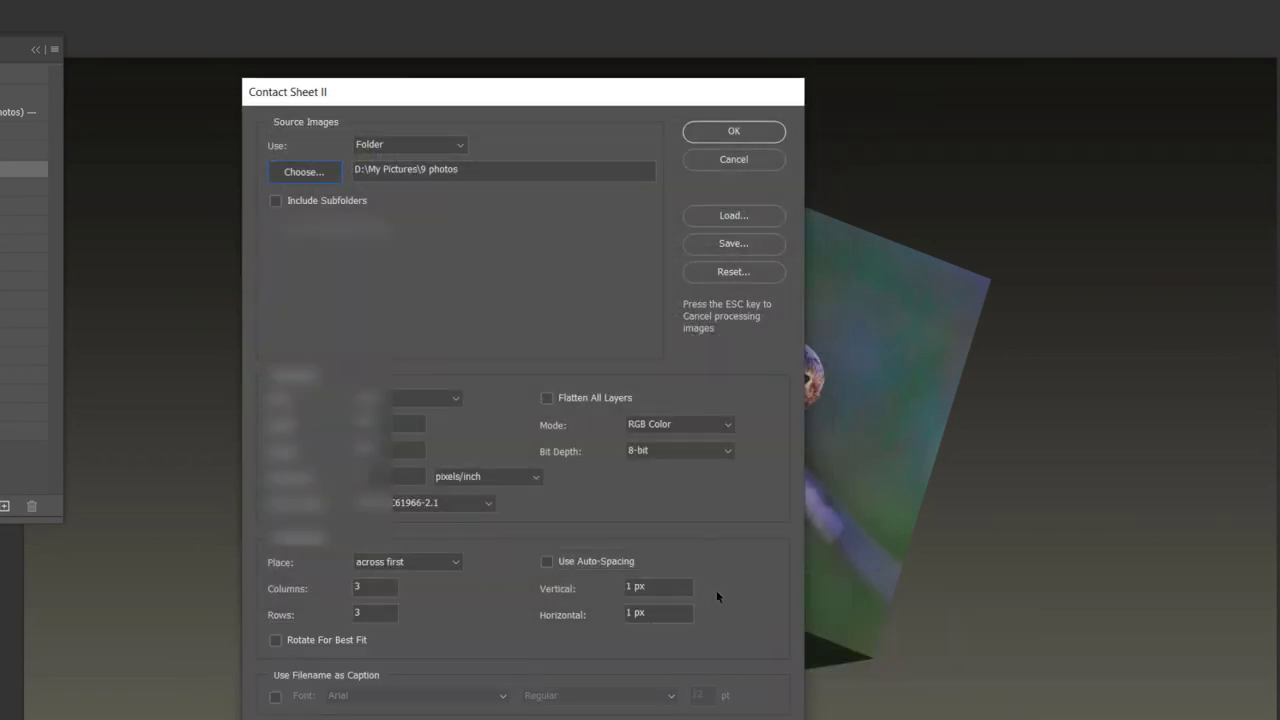
pyautogui.click(747, 133)
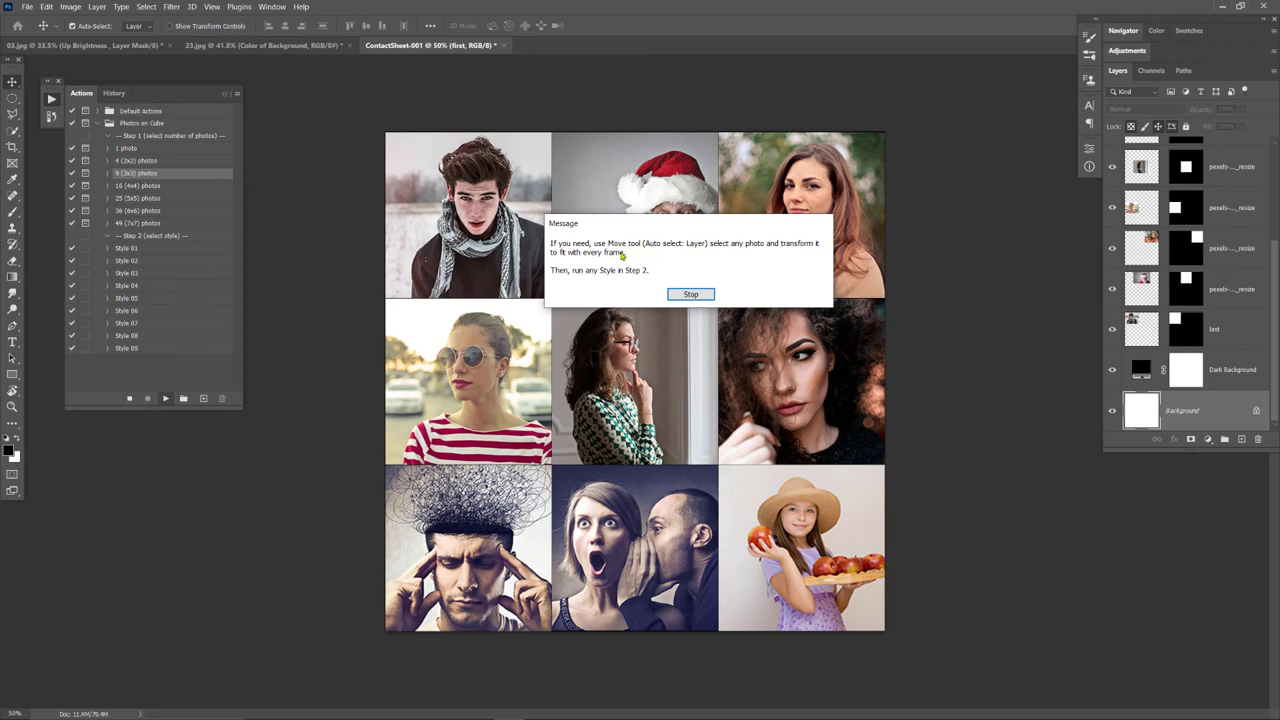
# Dismiss the action's message and run Style 03 on the nine-photo grid
pyautogui.click(691, 295)
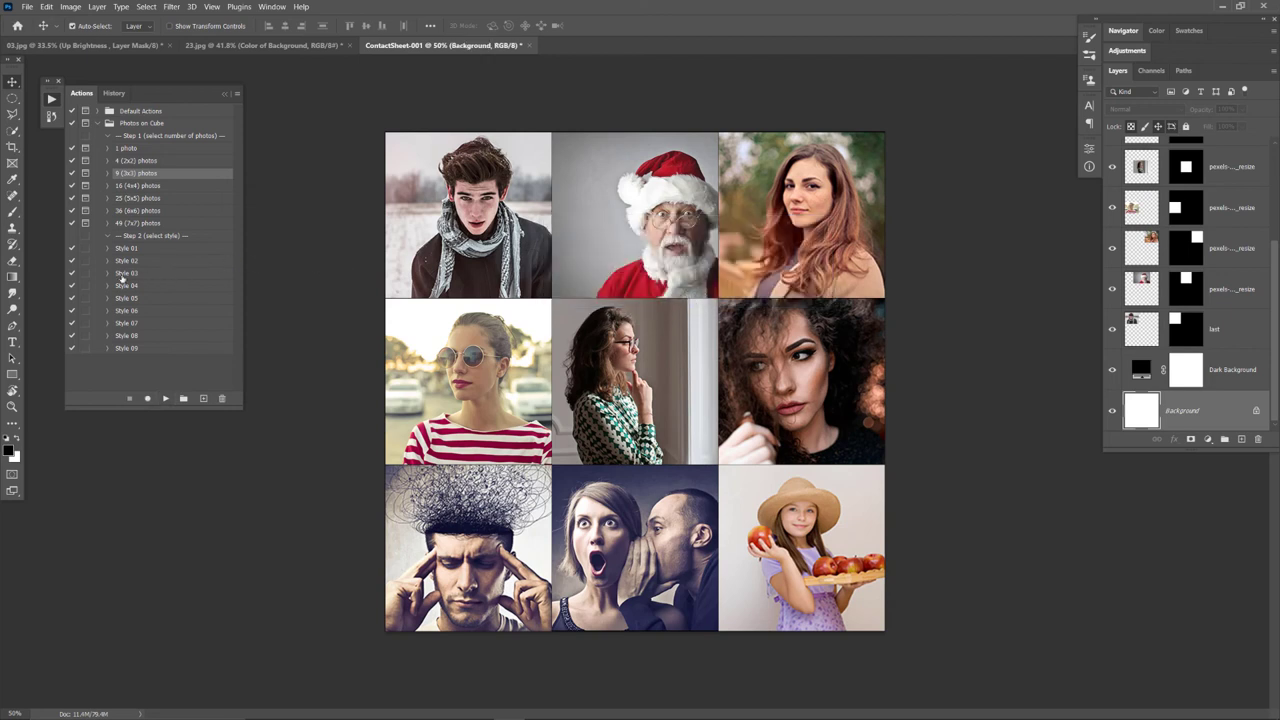
pyautogui.click(131, 275)
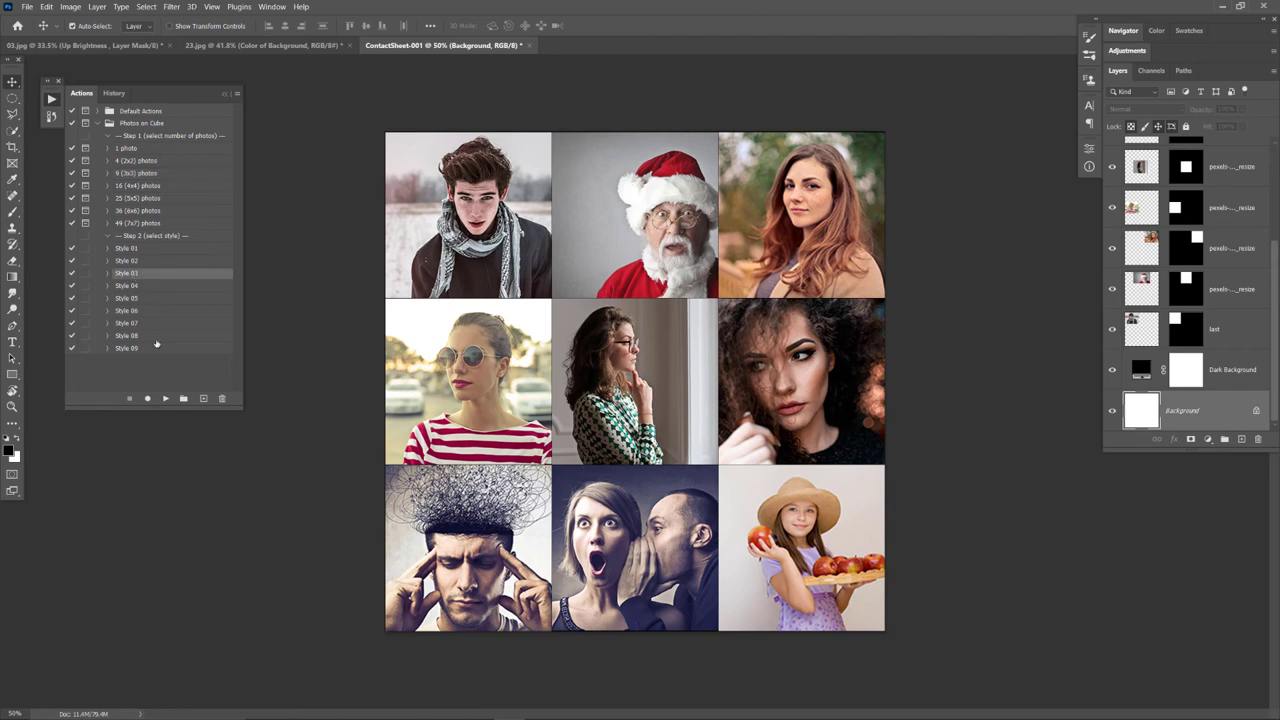
pyautogui.click(167, 398)
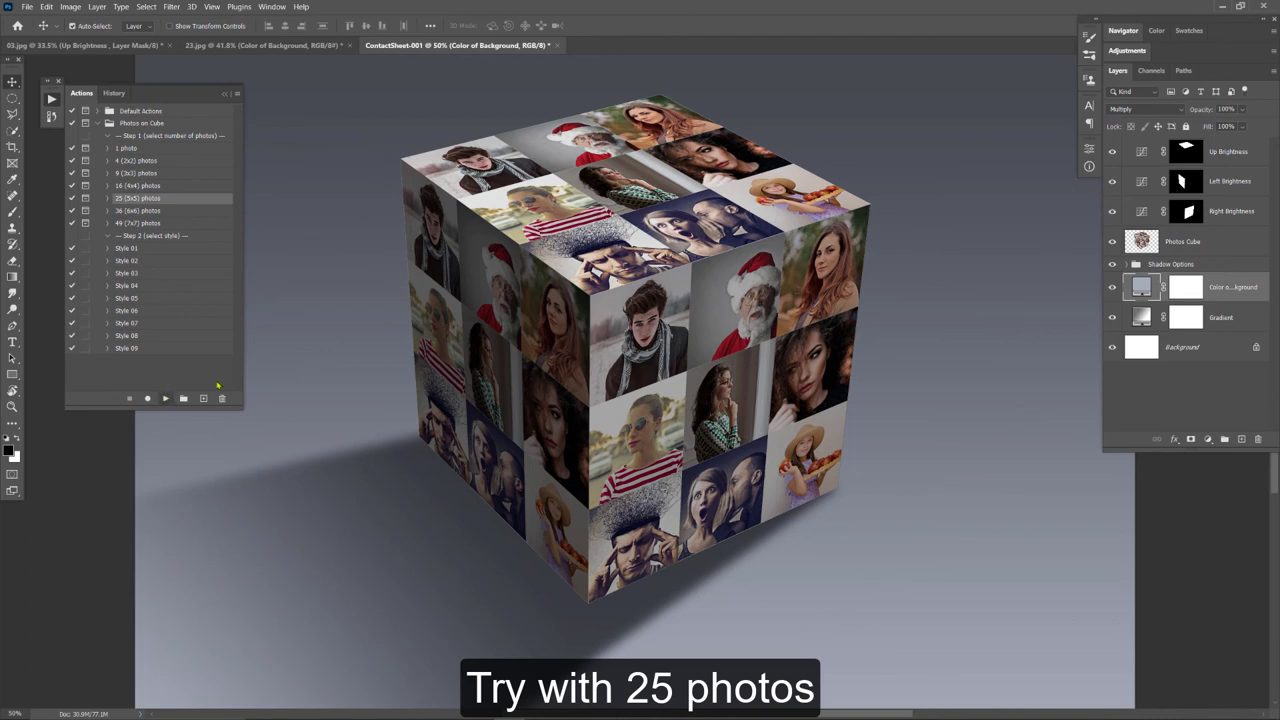
# Build a 25-photo 5x5 contact sheet, then run Style 06 to make a shadowed cube on brown
pyautogui.click(165, 398)
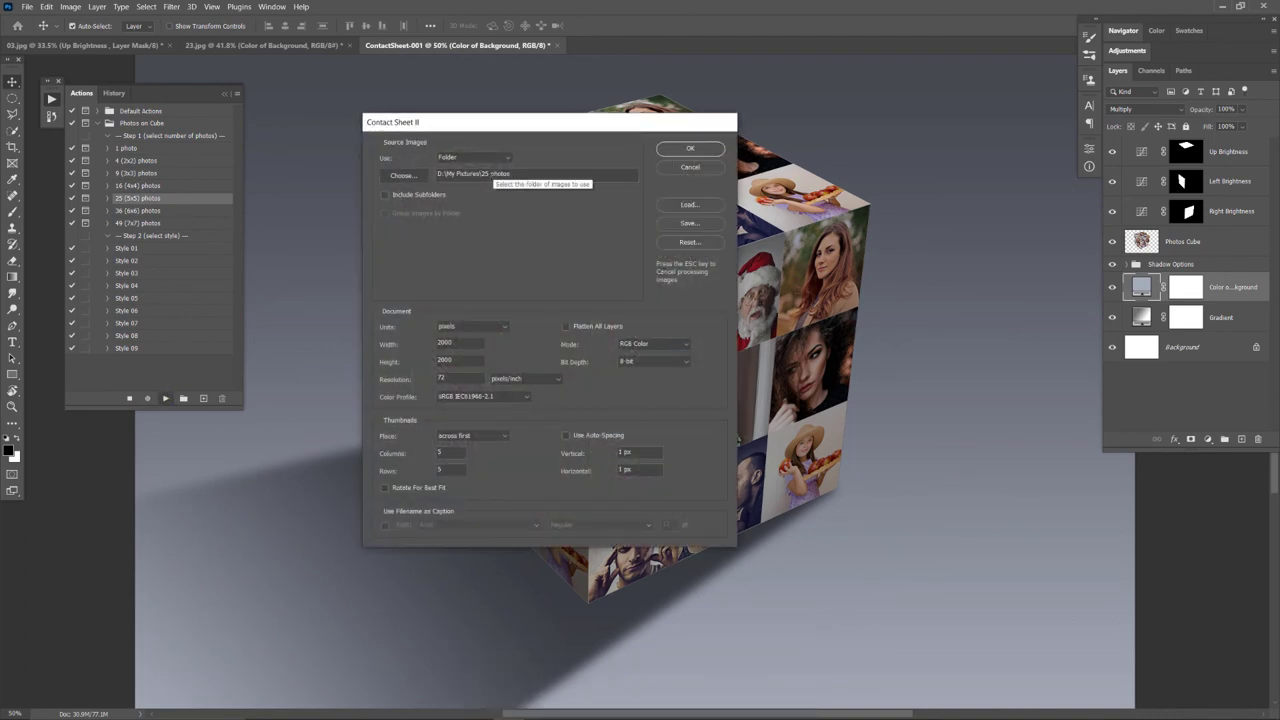
pyautogui.click(689, 149)
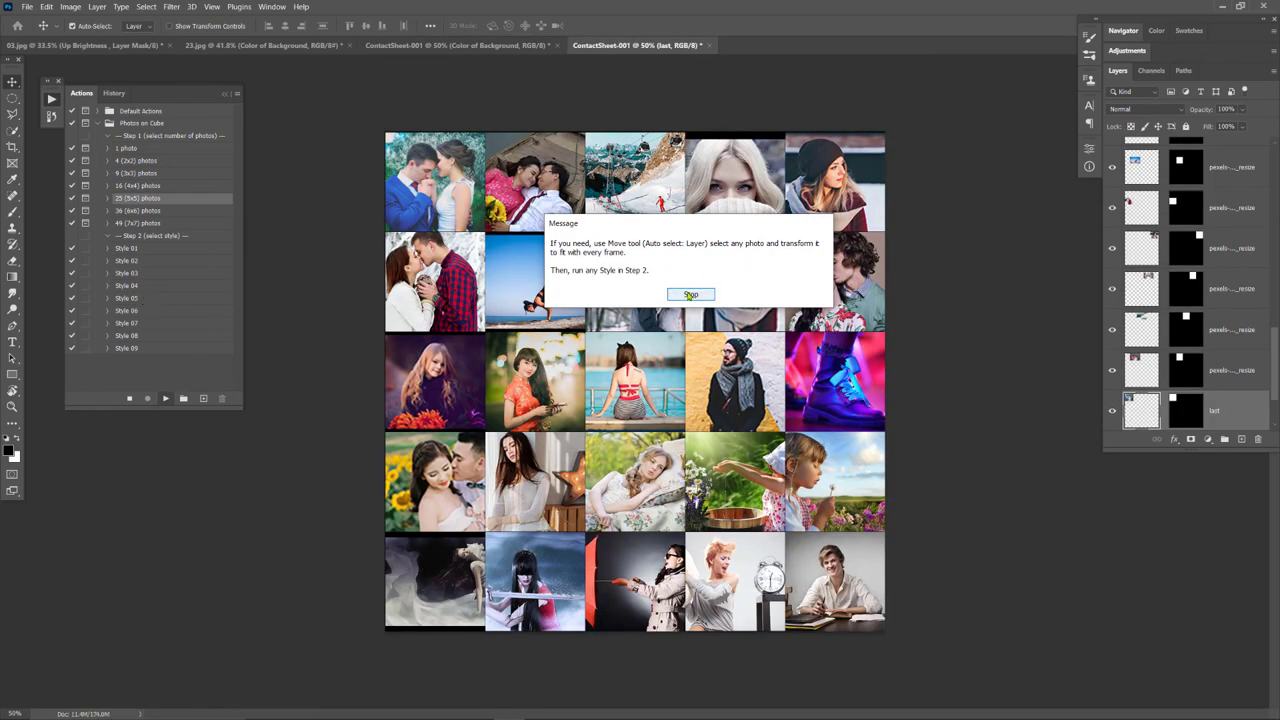
pyautogui.click(689, 292)
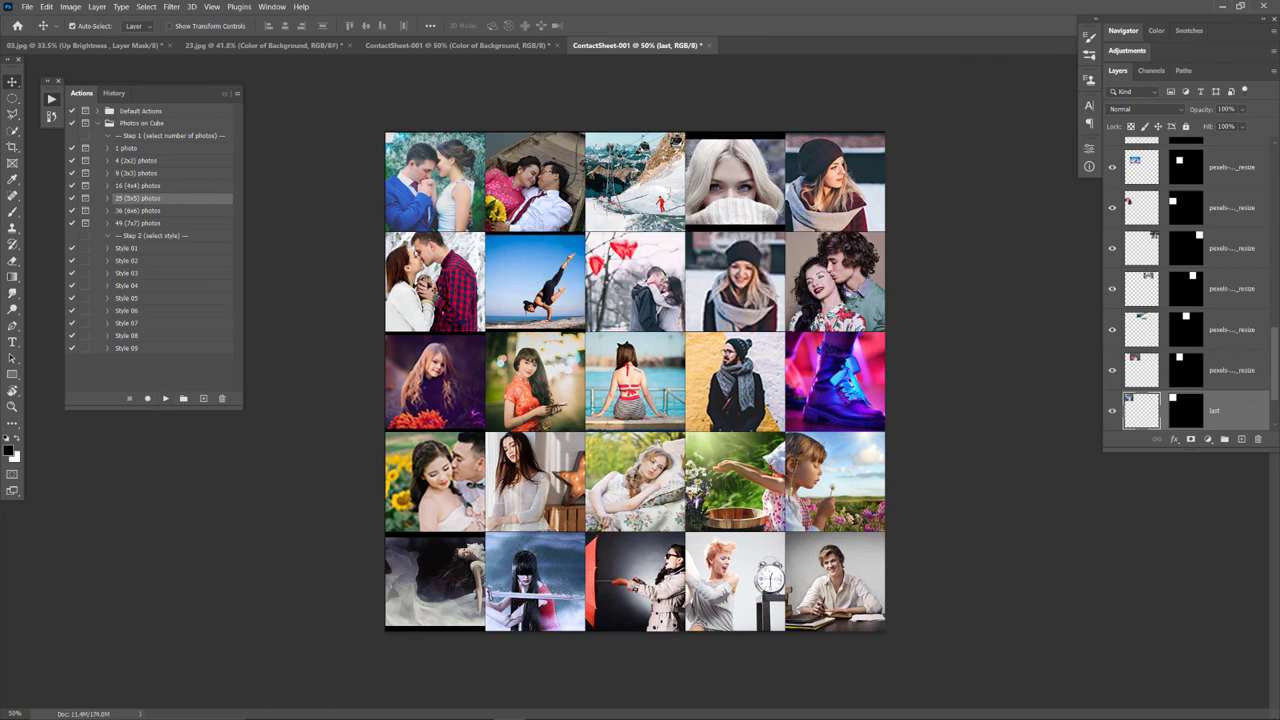
pyautogui.click(137, 312)
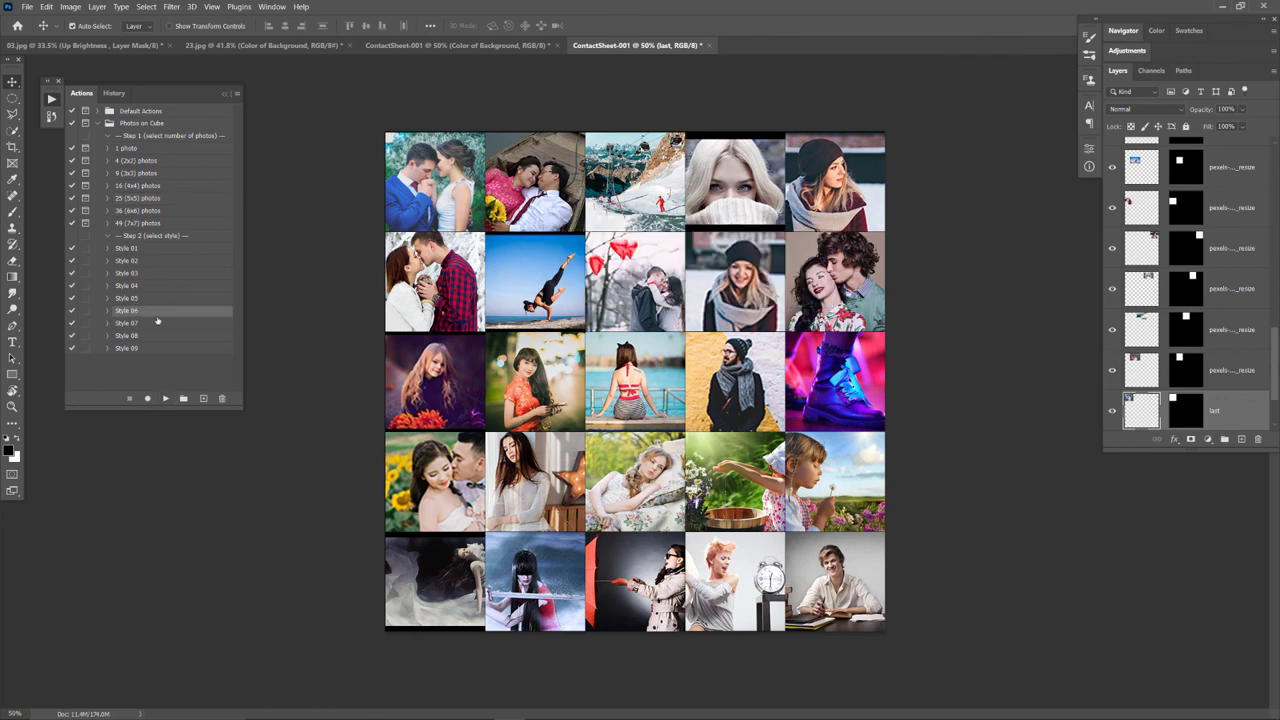
pyautogui.click(166, 398)
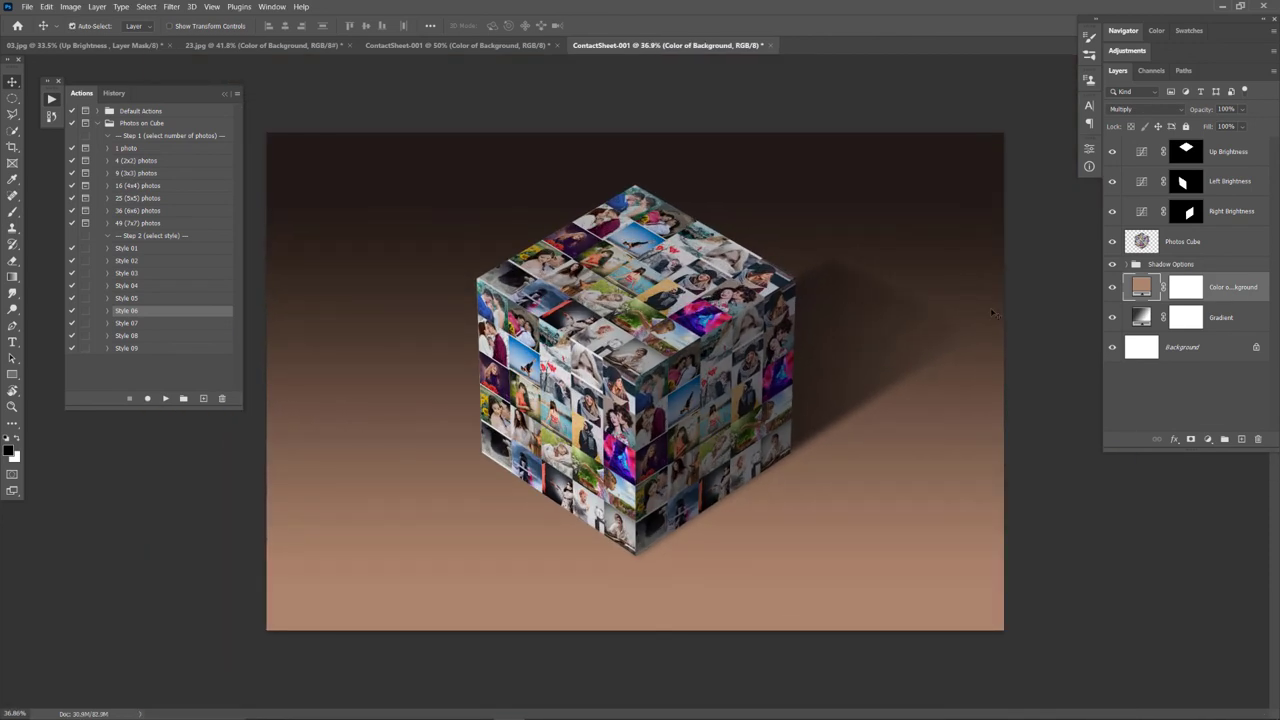
pyautogui.click(459, 46)
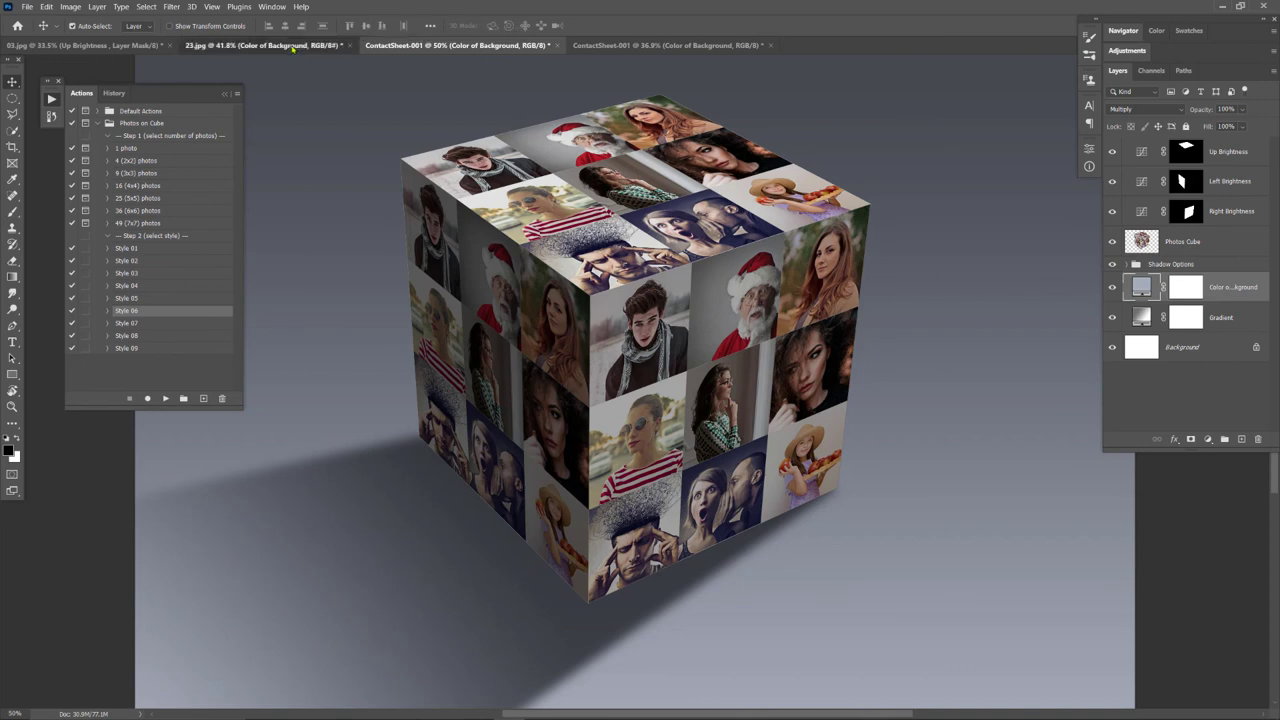
pyautogui.click(292, 46)
pyautogui.click(127, 46)
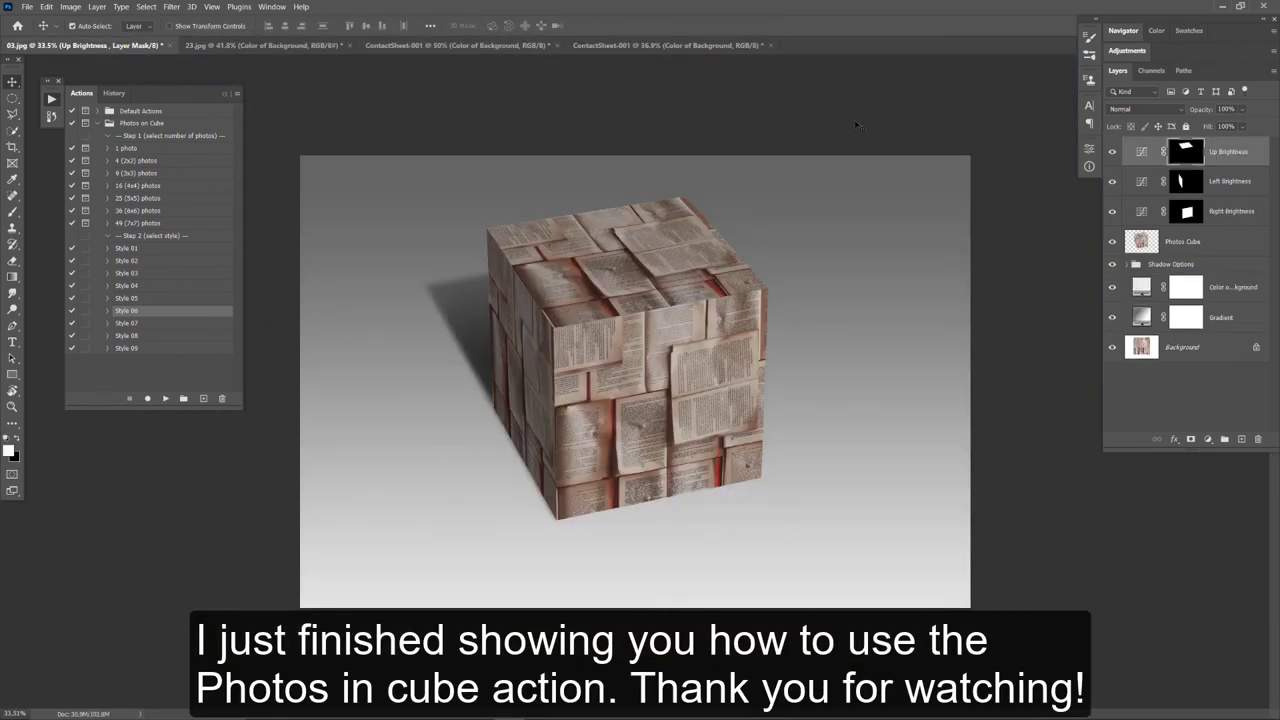
pyautogui.click(709, 45)
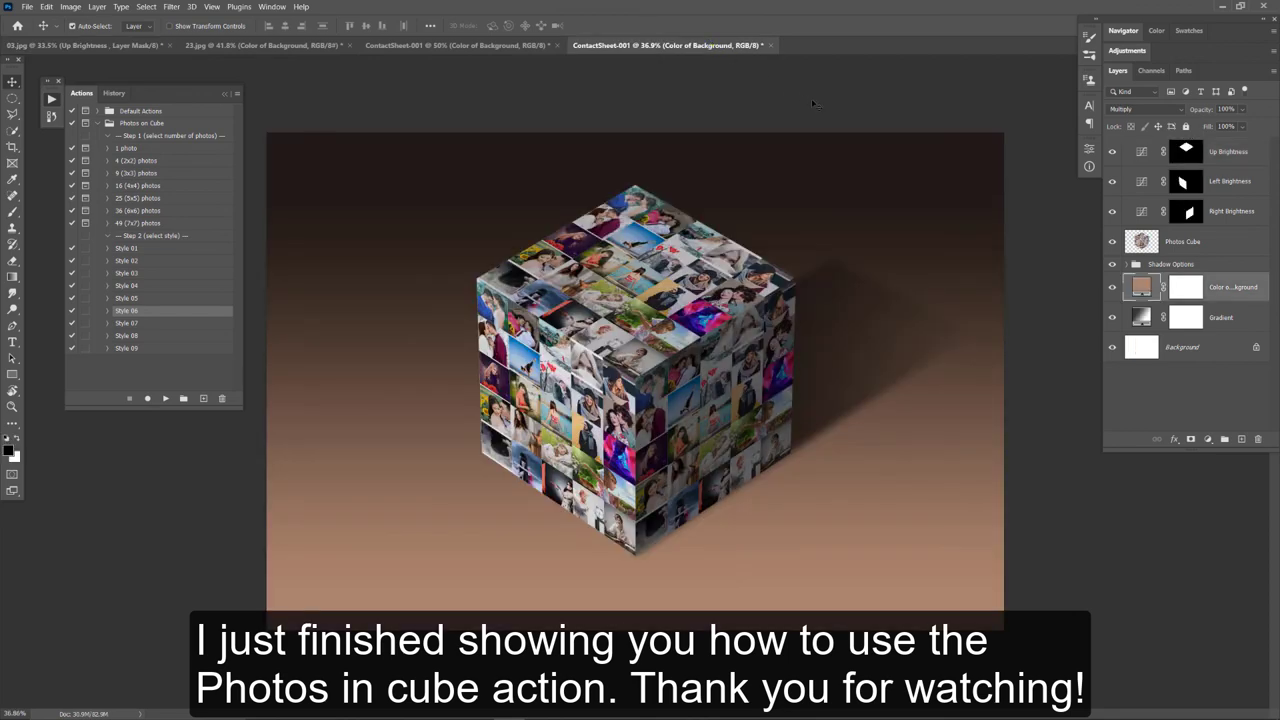